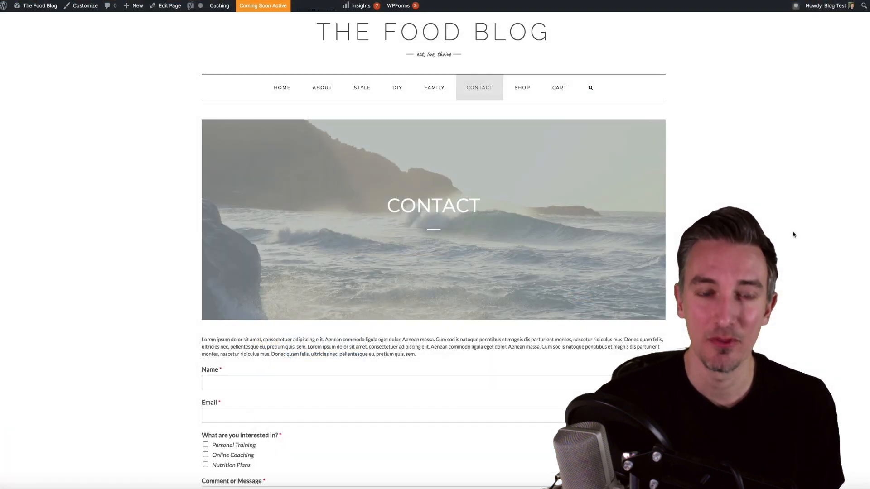
- Drag GDPR Agreement and Dropdown fields into the form, then begin placing a Phone field
scroll(793, 235, down, 5)
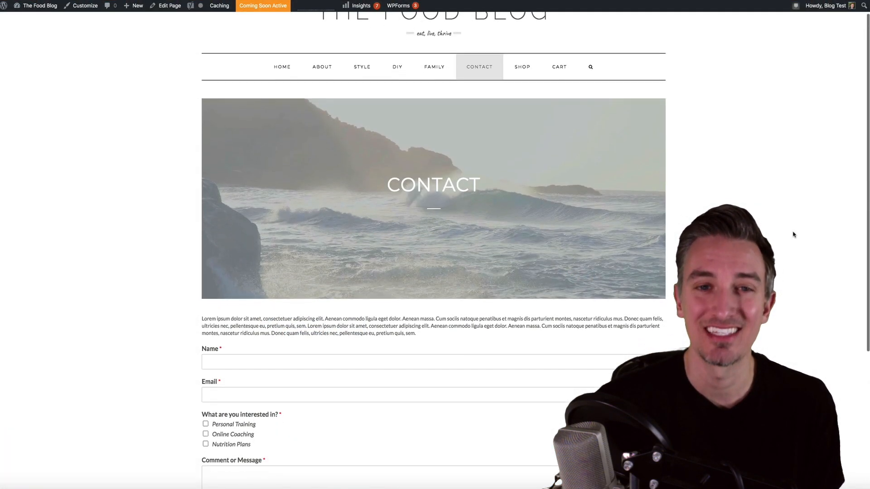
scroll(793, 234, down, 2)
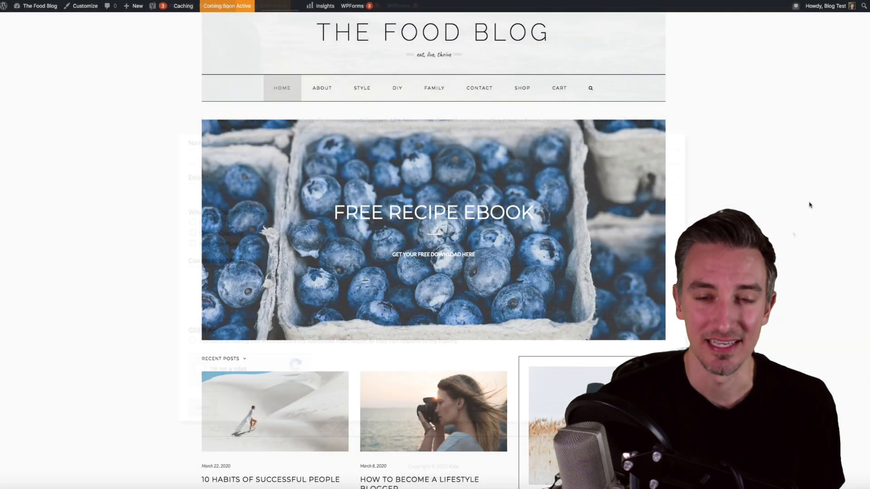
scroll(809, 204, down, 1)
scroll(809, 205, down, 9)
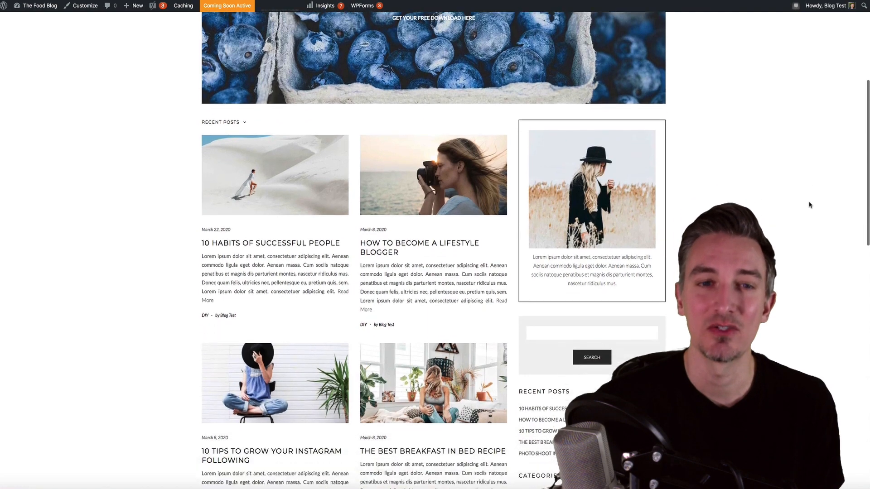
scroll(809, 205, down, 9)
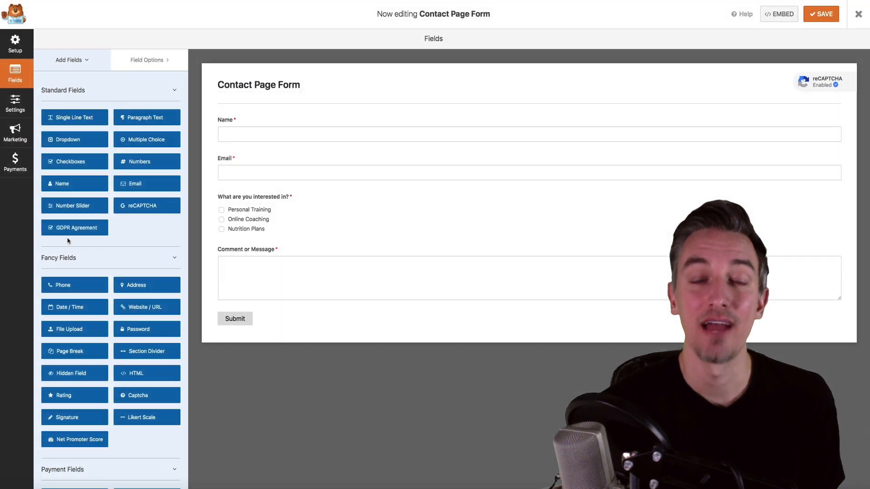
drag(91, 227, 346, 307)
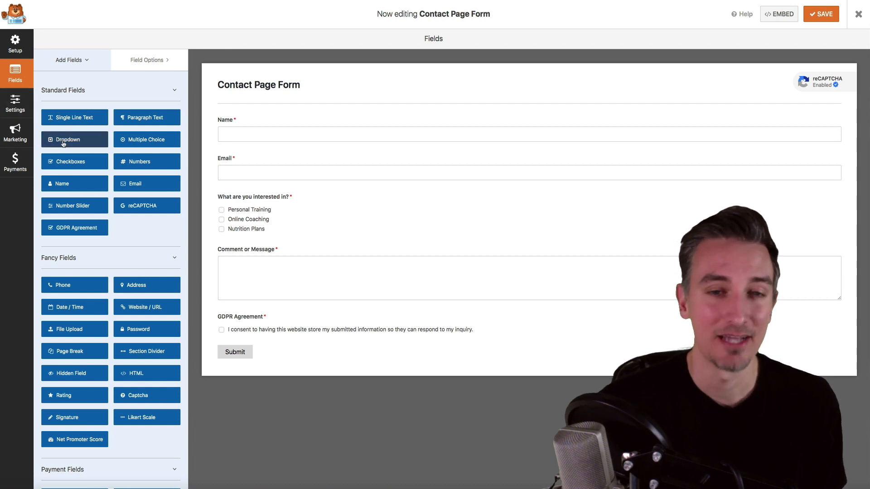
drag(68, 139, 241, 249)
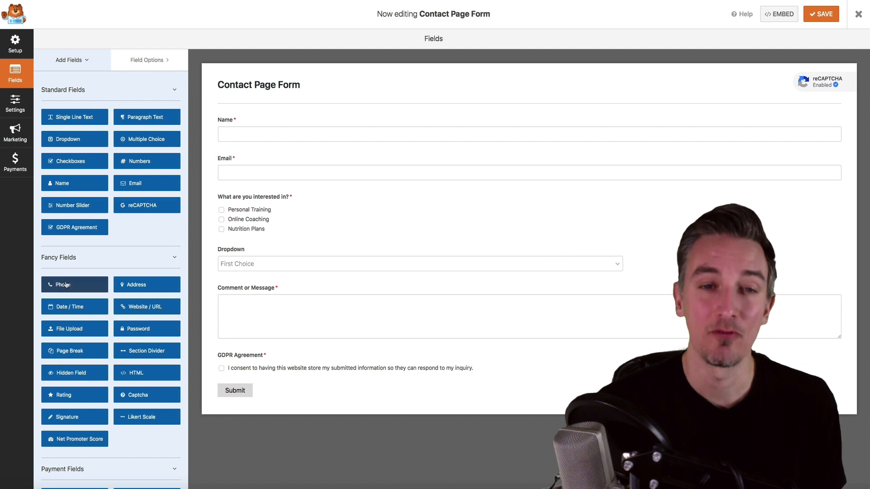
drag(63, 285, 257, 254)
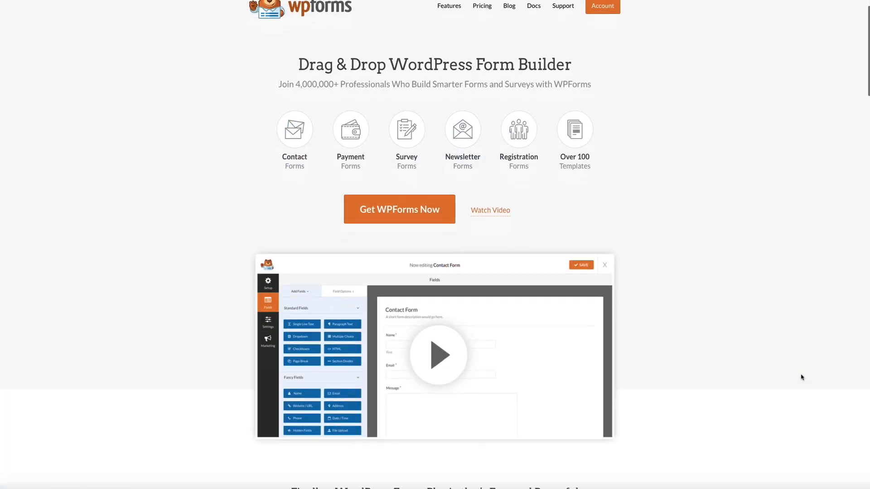
- Scroll down the wpforms.com homepage through the feature sections
scroll(800, 376, down, 3)
scroll(800, 378, down, 3)
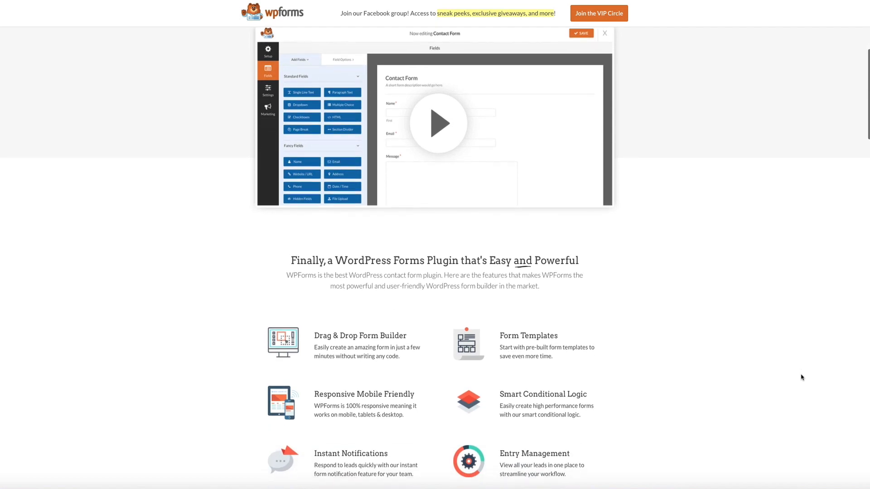
scroll(801, 377, down, 3)
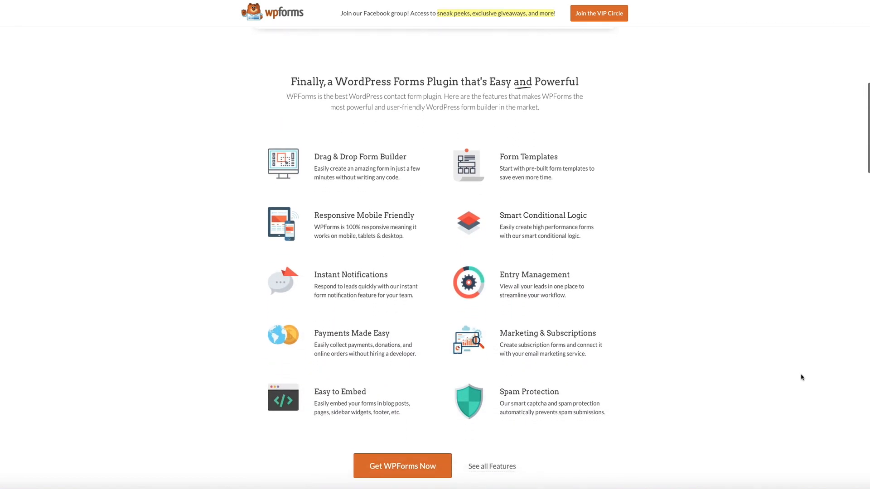
scroll(801, 377, down, 3)
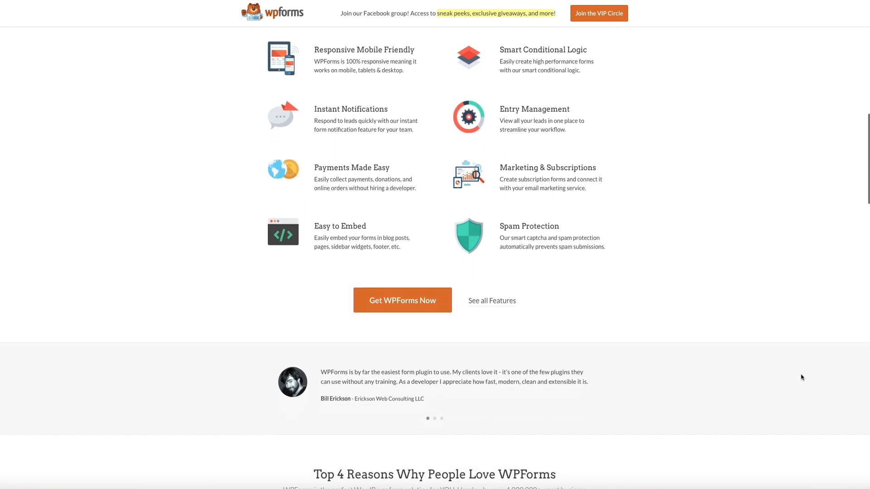
scroll(801, 377, down, 3)
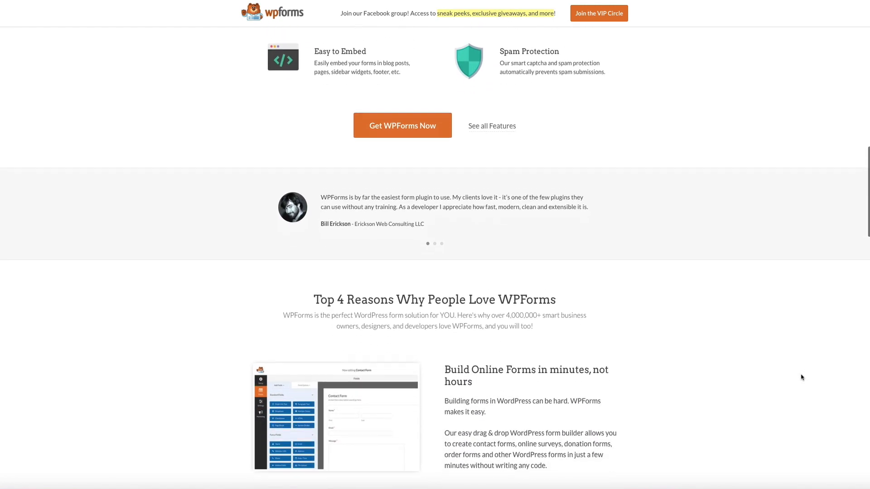
scroll(800, 377, down, 3)
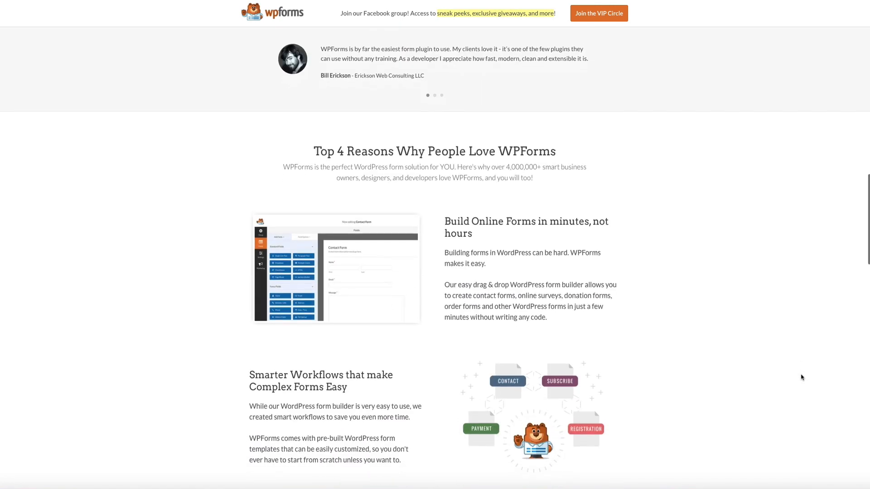
scroll(800, 378, down, 4)
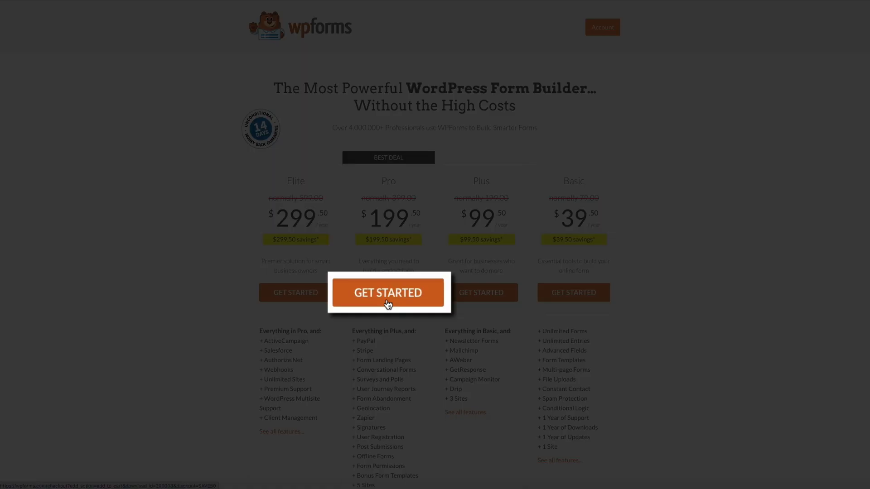
- Pick the Pro plan and scroll down its checkout page
click(389, 304)
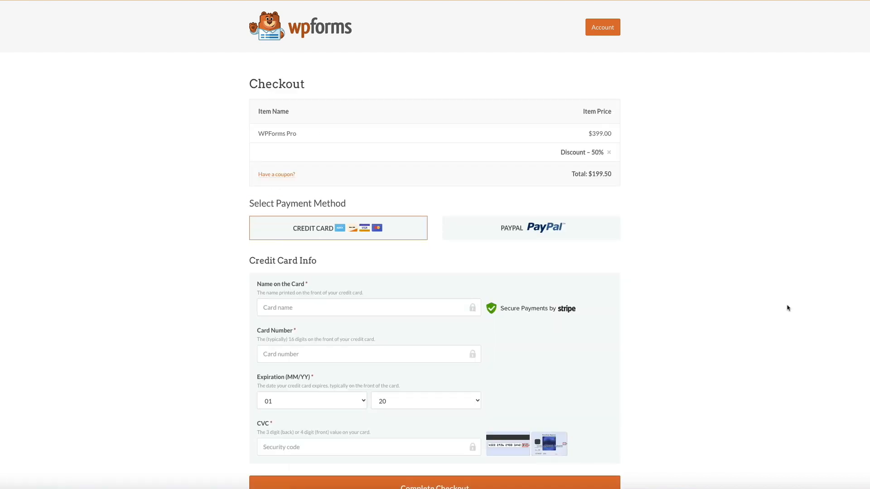
scroll(787, 309, down, 1)
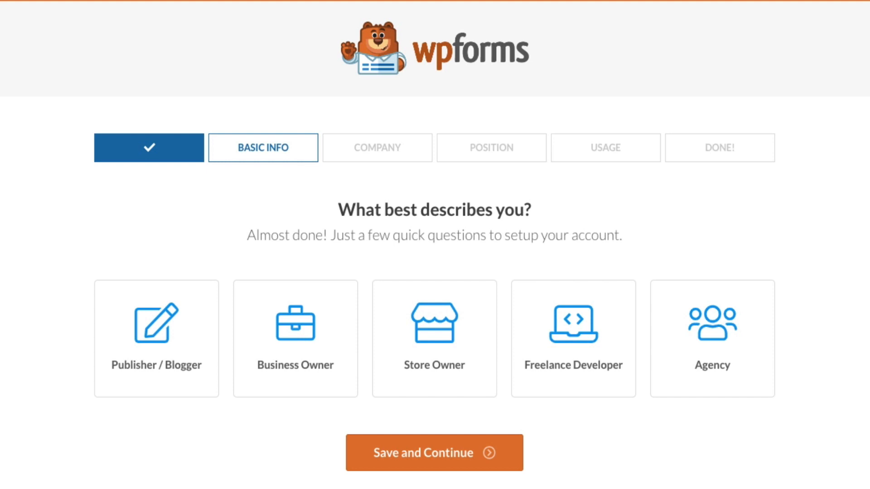
- Answer the profile questions as a Publisher / Blogger and Founder / CEO, entering the company name
click(145, 389)
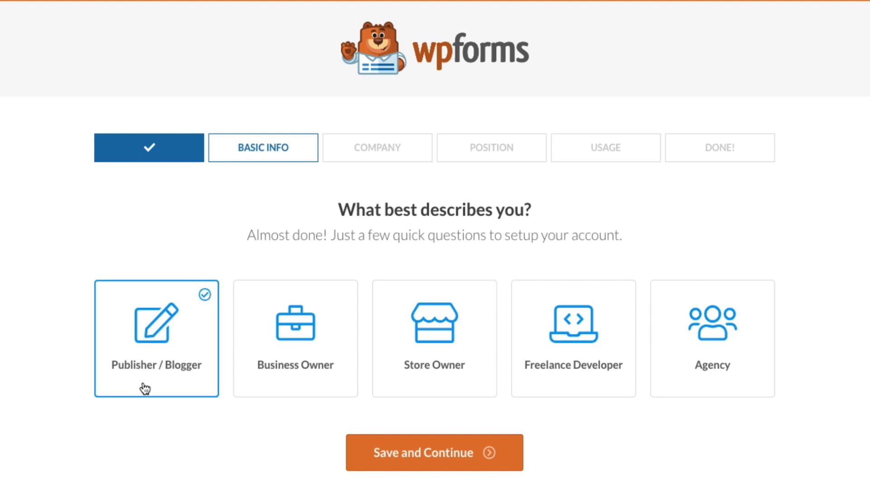
click(421, 472)
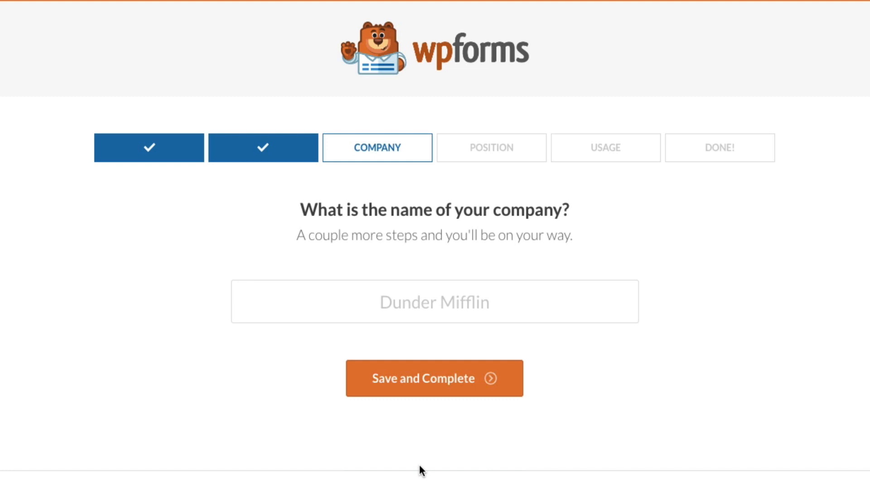
click(436, 302)
text(Blog W)
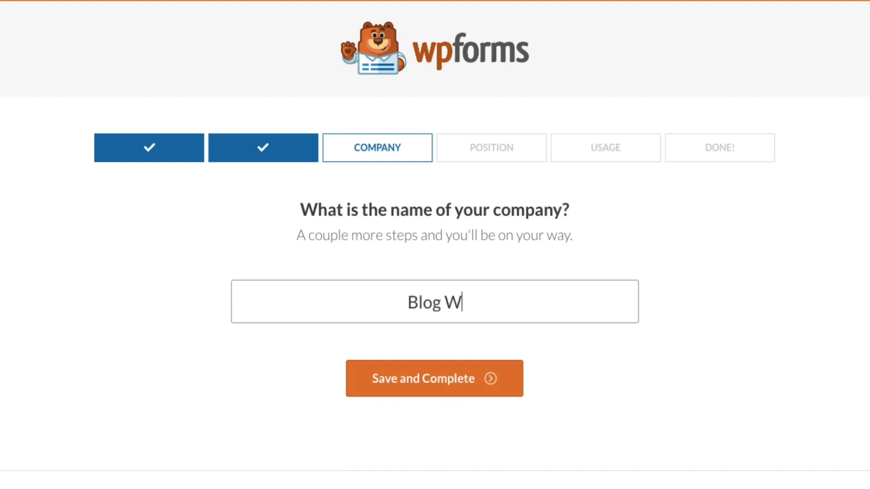
text(ith Ben)
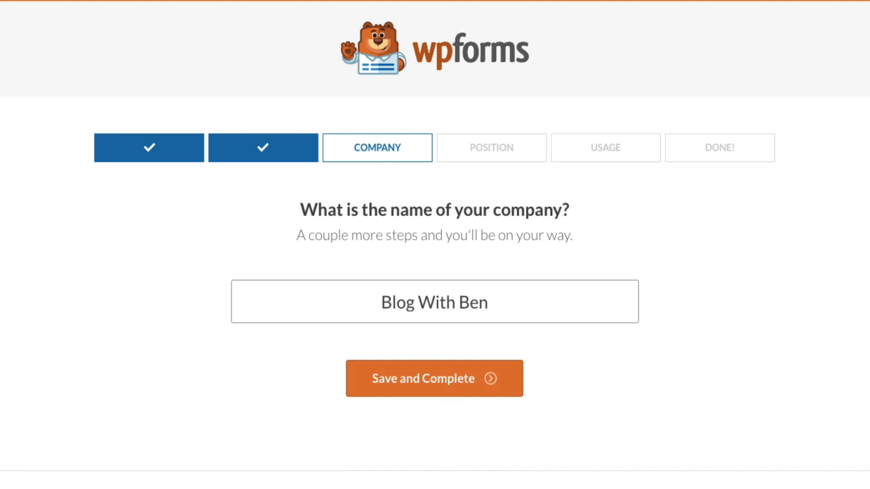
click(459, 395)
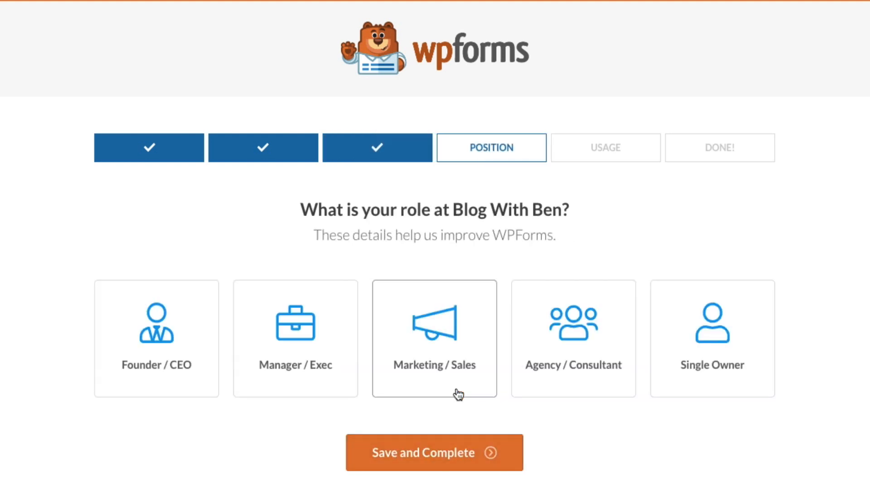
click(154, 387)
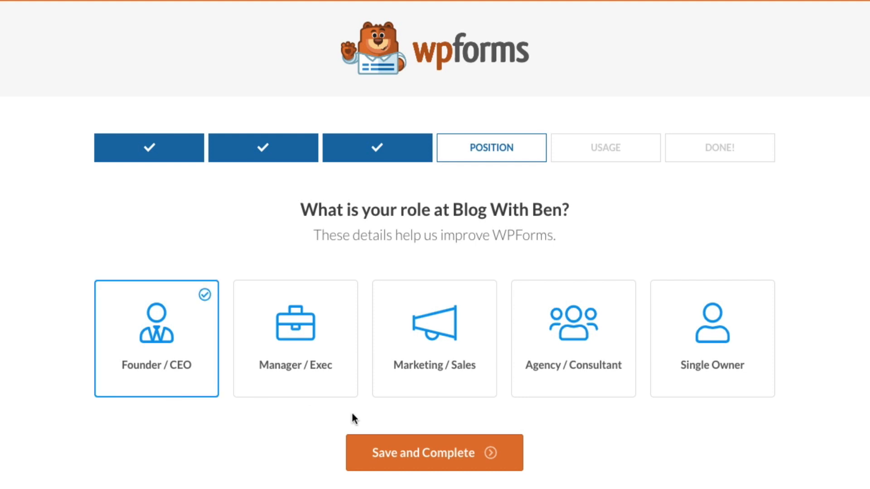
click(440, 469)
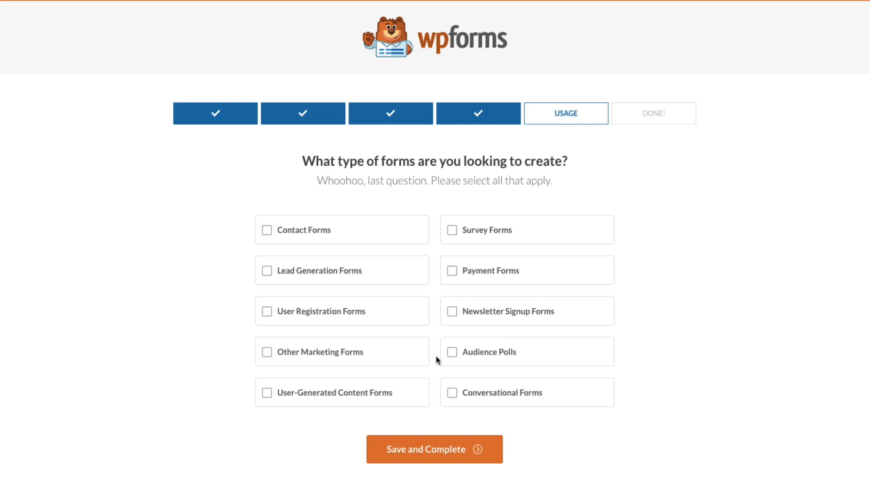
- Tick Contact, Lead Generation, Survey, Newsletter Signup and Other Marketing Forms, then complete setup
click(266, 232)
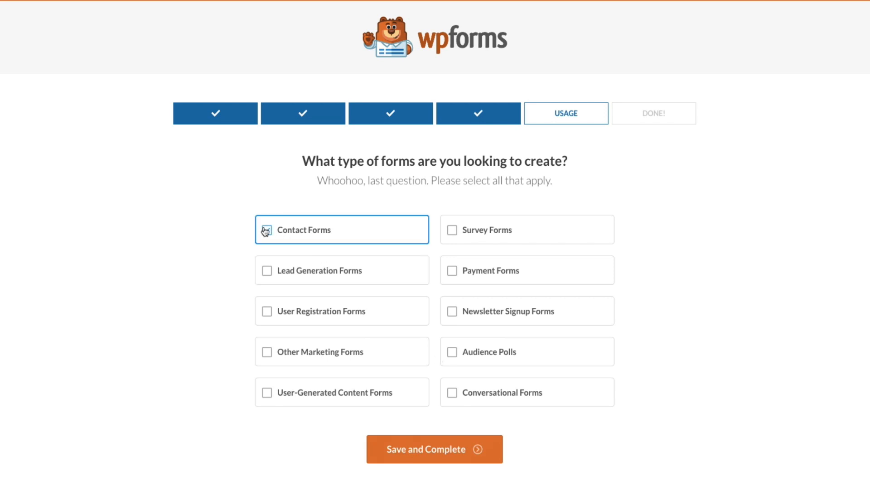
click(272, 274)
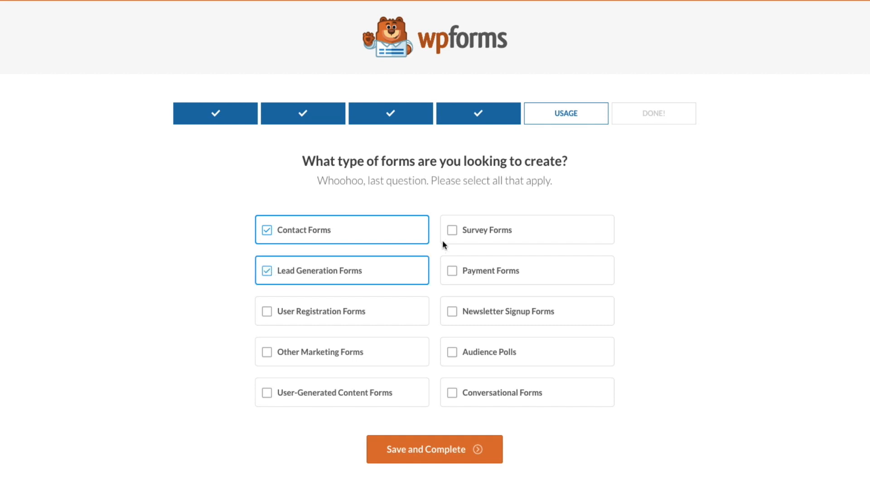
click(451, 232)
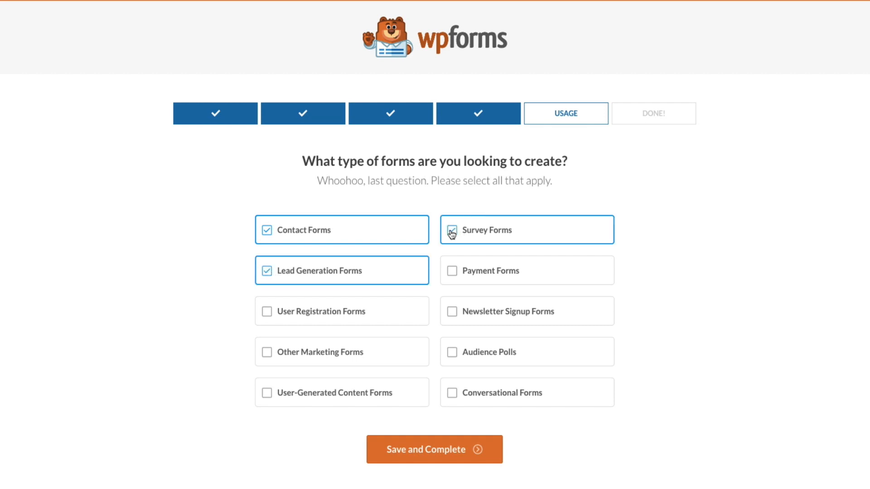
click(452, 317)
click(267, 353)
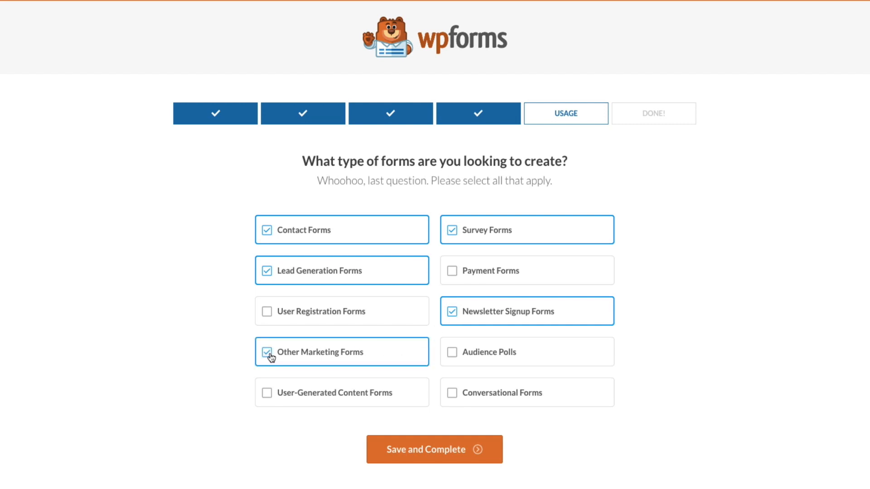
click(429, 462)
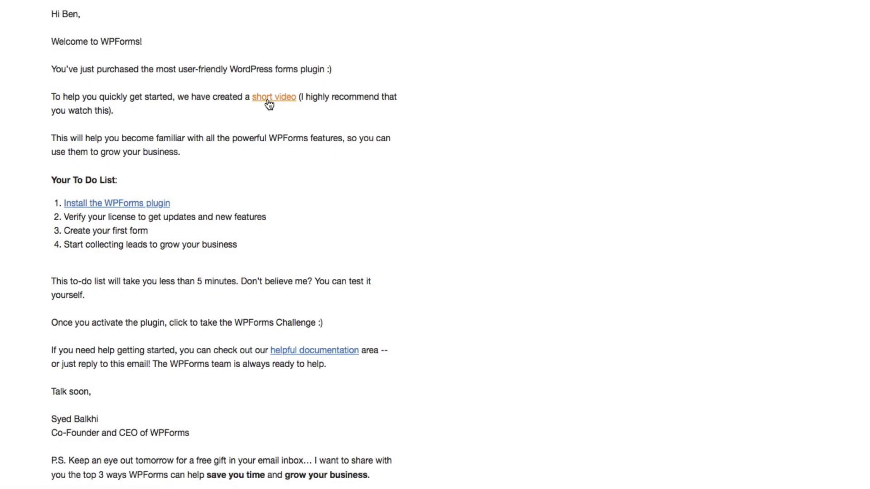
- Follow the 'short video' link in the WPForms welcome email
click(268, 99)
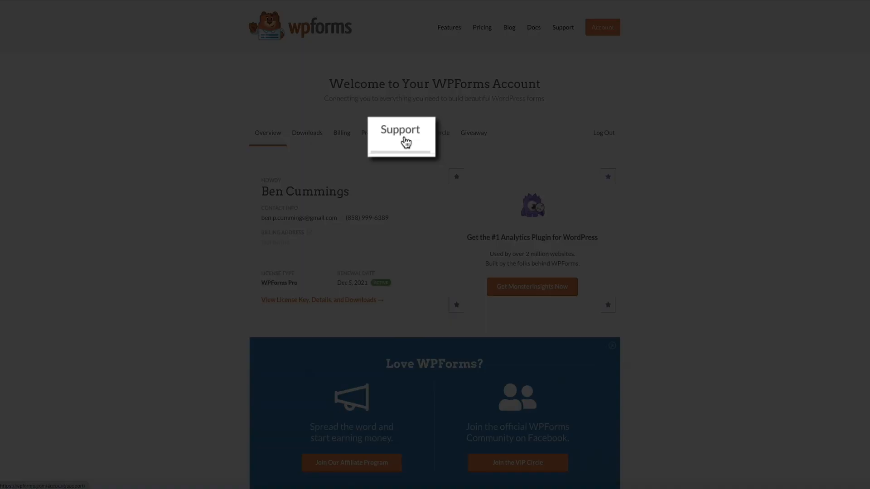
- Browse the Support request form, then the VIP Circle Facebook group
click(401, 133)
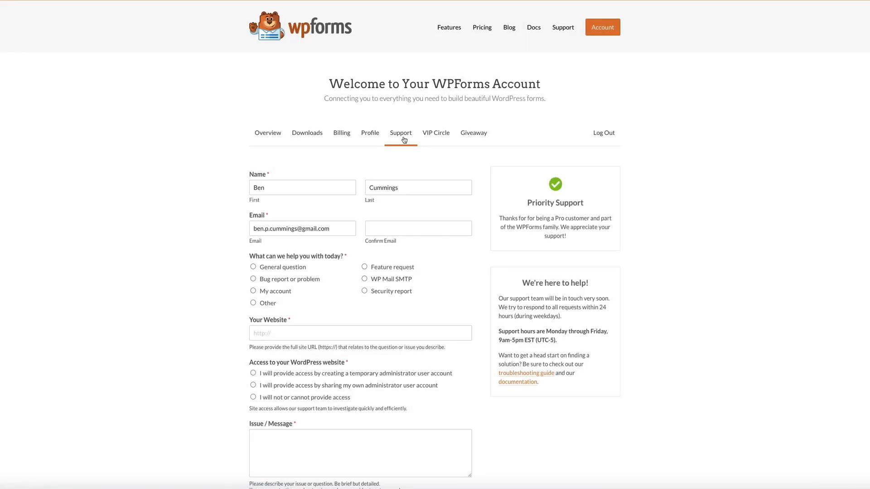
scroll(794, 221, down, 2)
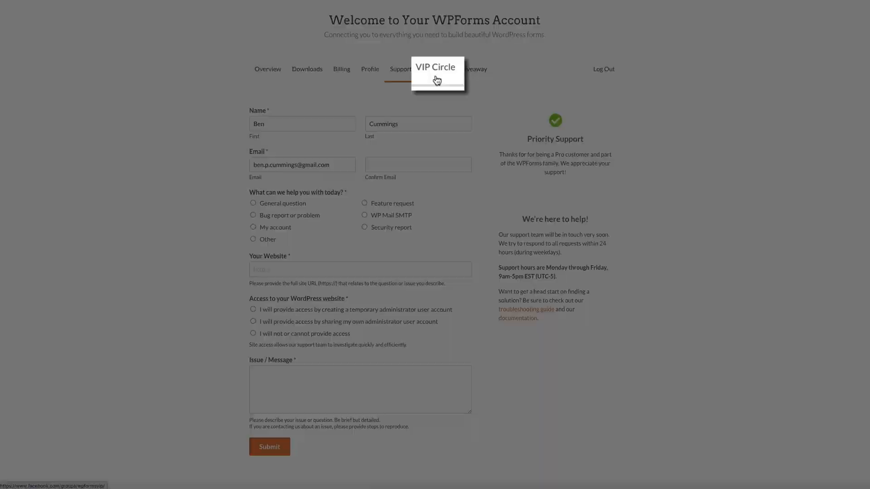
click(435, 71)
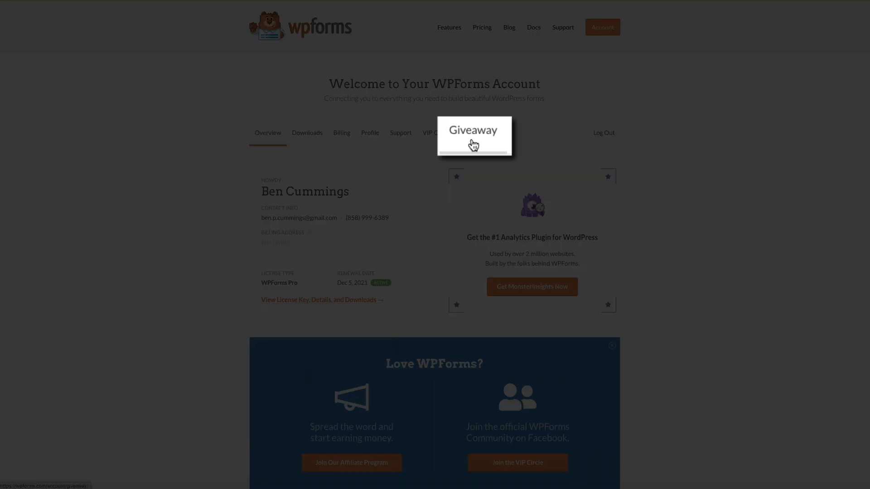
- Open the Giveaway tab and scroll through the December 2020 Amazon Giftcard giveaway
click(474, 134)
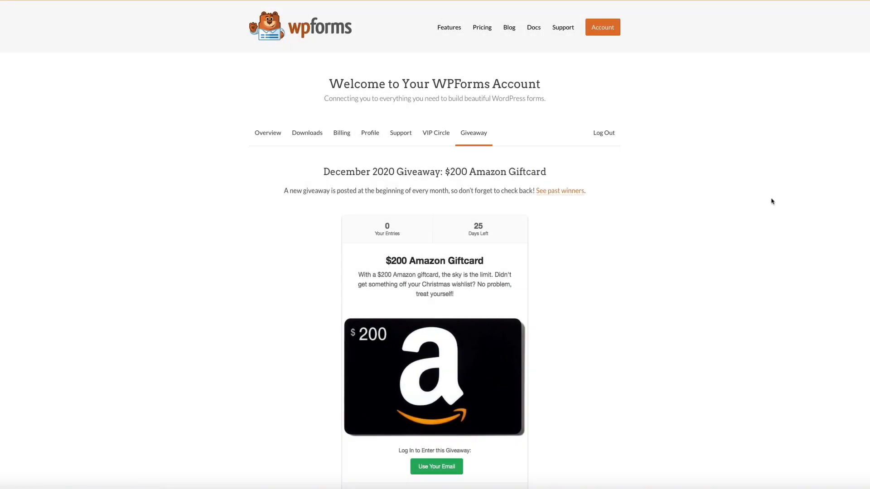
scroll(772, 201, down, 3)
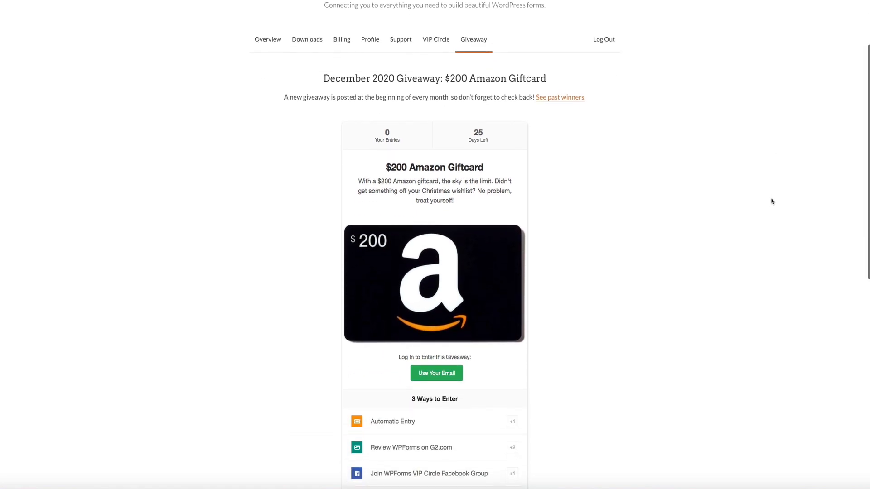
scroll(772, 201, up, 2)
scroll(772, 202, down, 1)
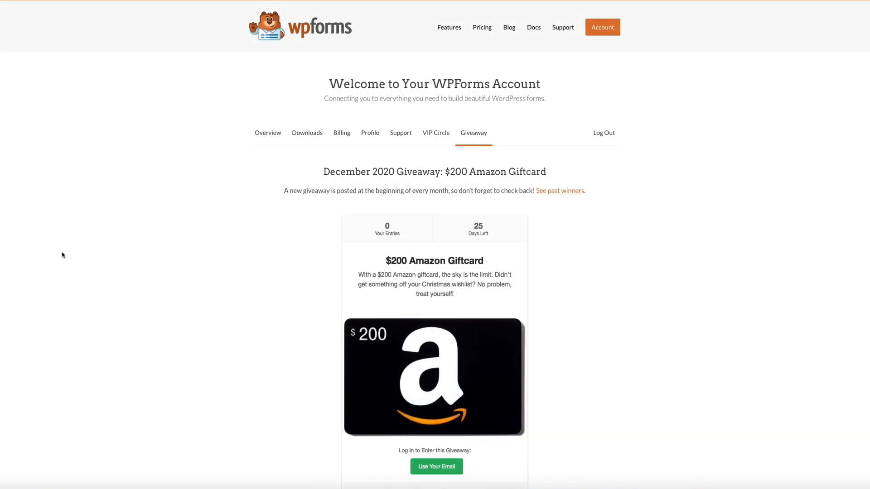
- Return to the account Overview and view the license key, details and downloads
click(265, 143)
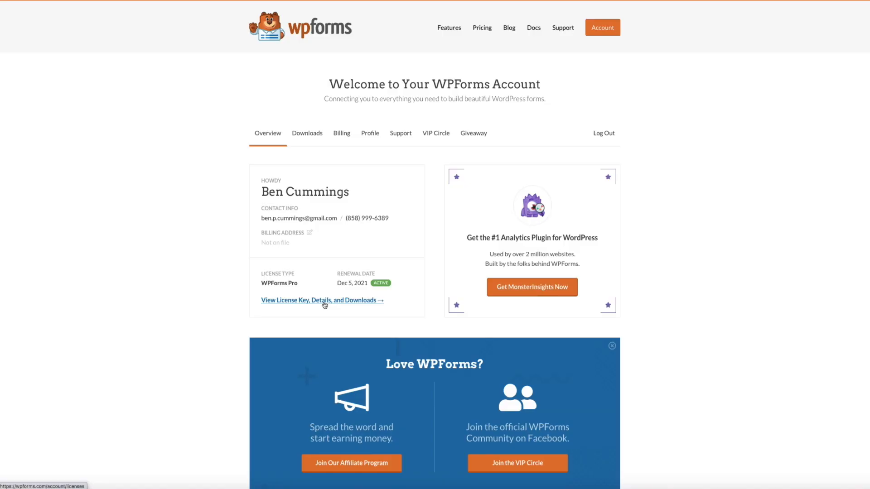
click(324, 302)
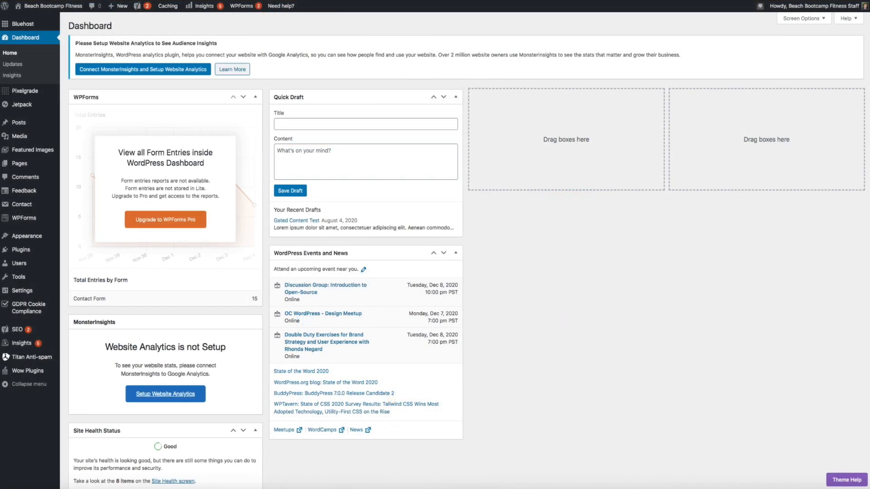
- Search Plugins > Add New for 'wpforms', showing Contact Form by WPForms already active
mouse_move(31, 250)
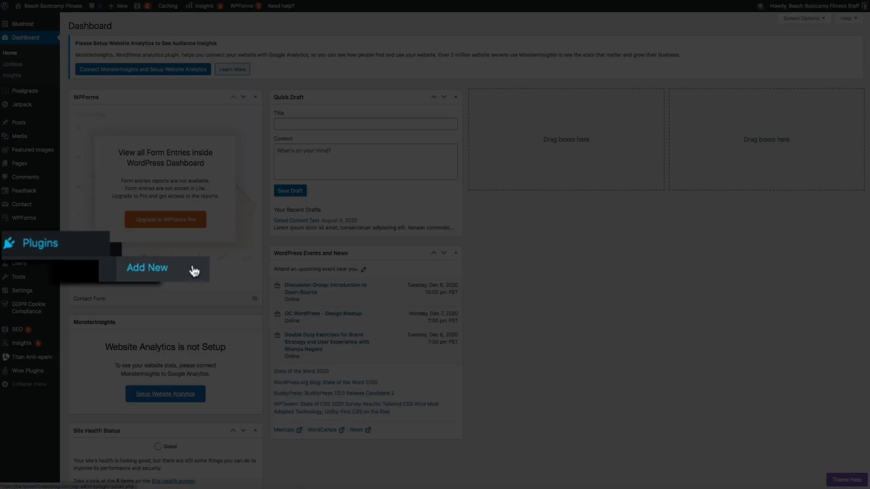
click(194, 271)
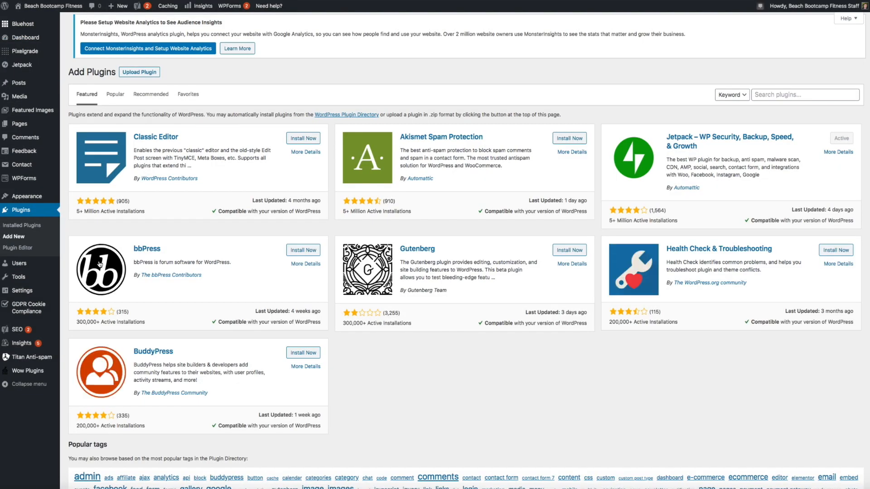
click(776, 98)
text(wpfor)
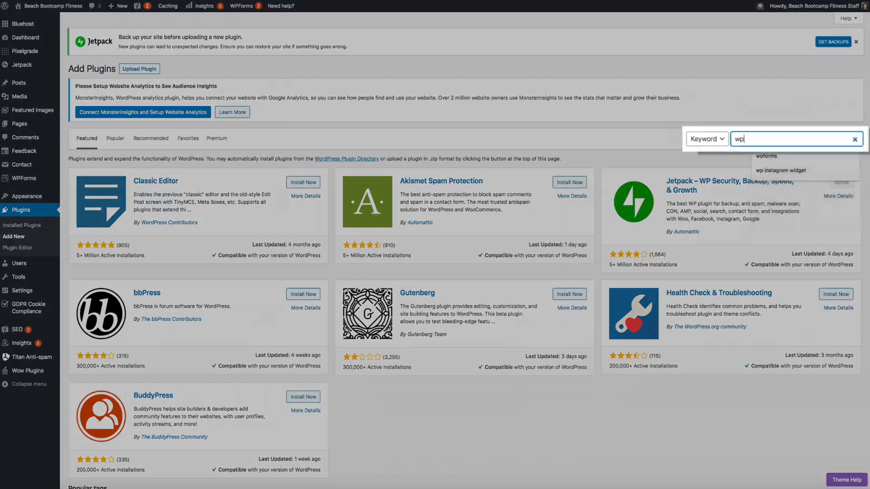
text(ms)
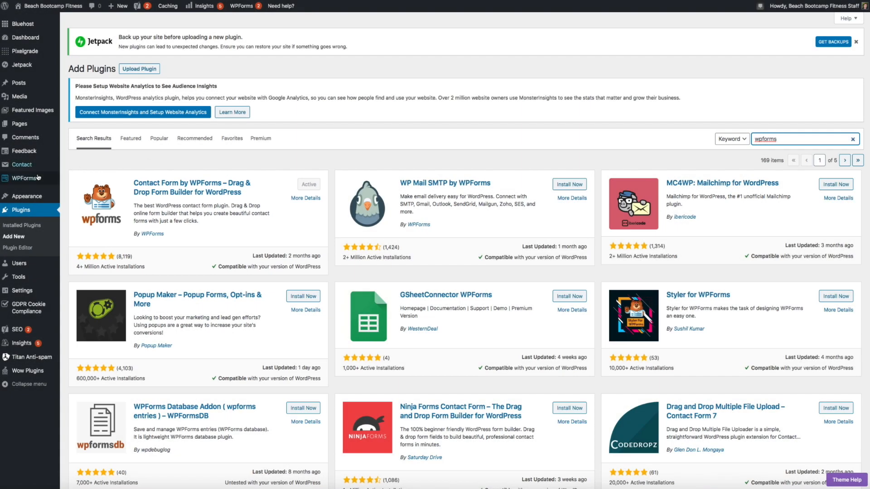
mouse_move(25, 178)
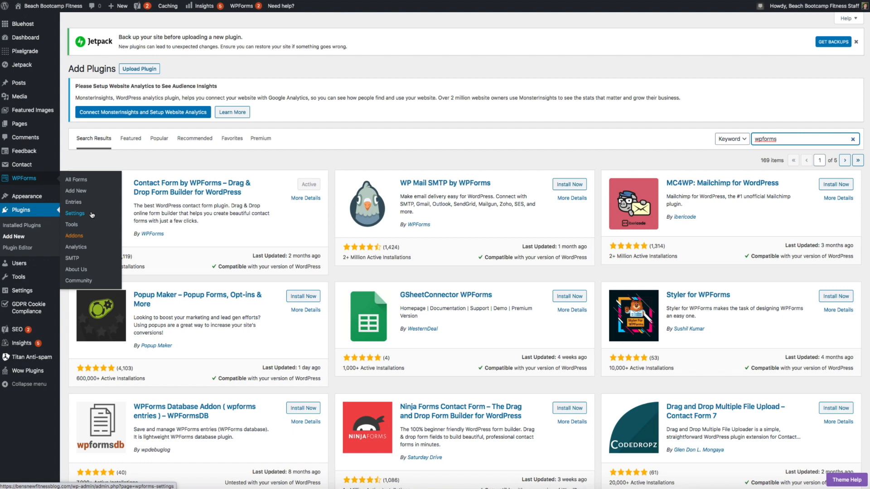
- Paste the copied license key into WPForms Settings, connect it, and install WPForms Pro
click(93, 216)
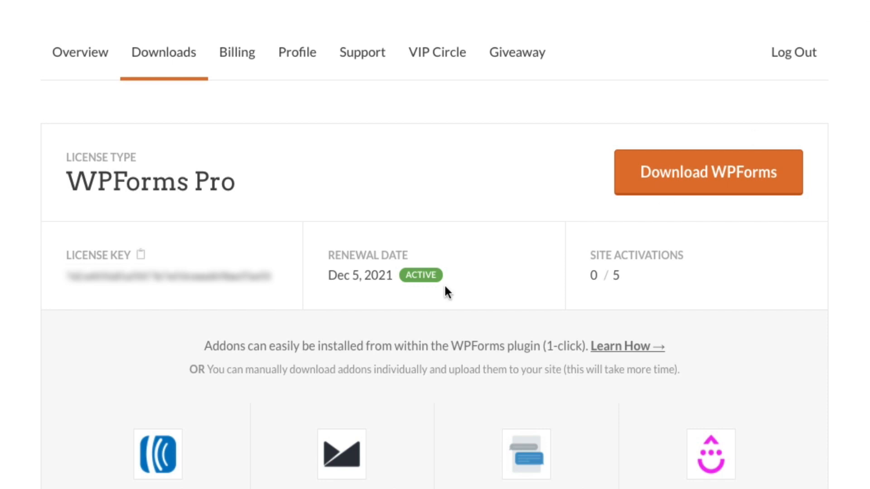
drag(274, 276, 67, 271)
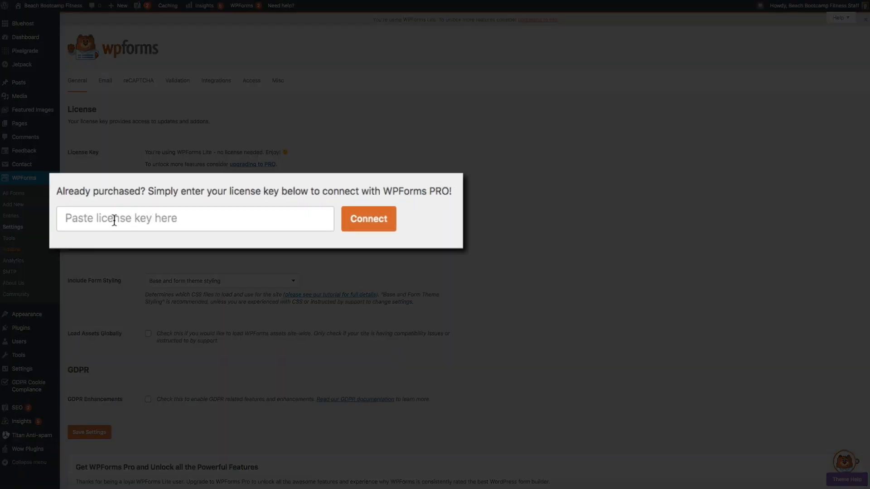
click(176, 215)
key(ctrl+v)
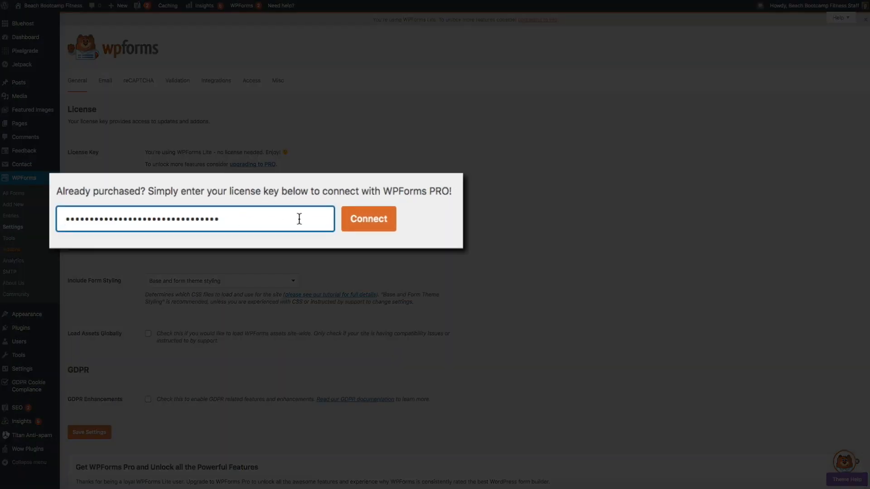
click(361, 229)
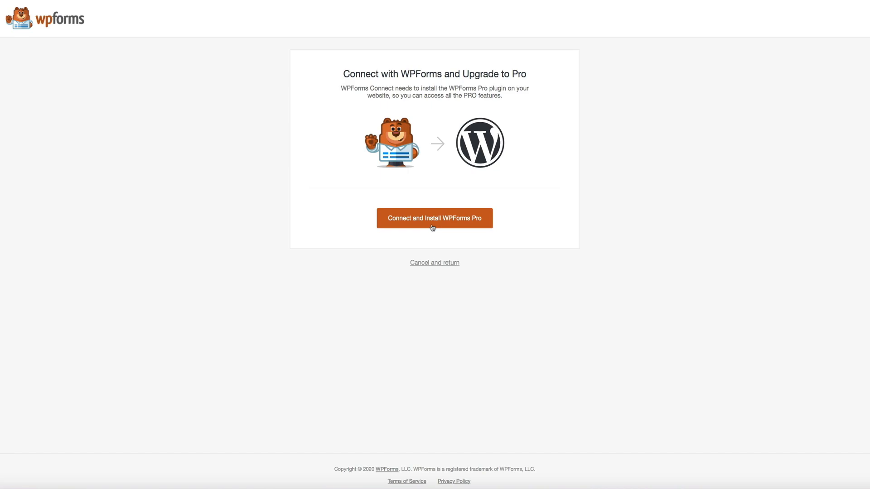
click(432, 226)
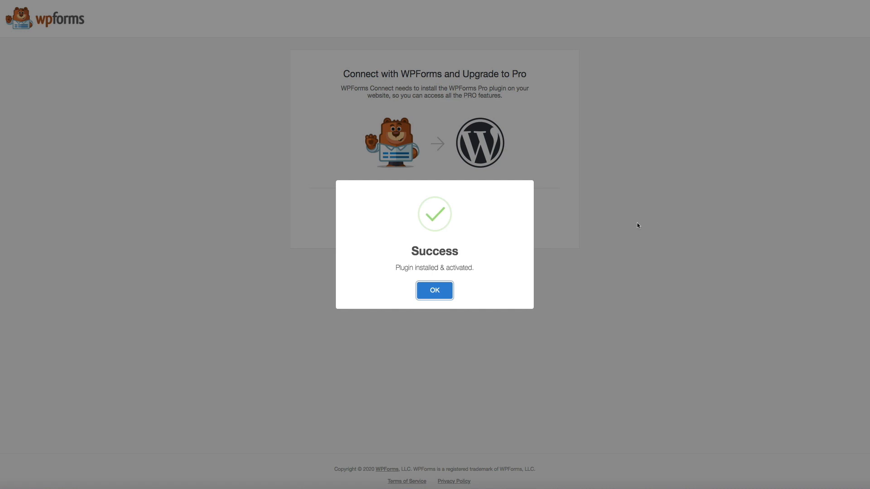
- Confirm the success message to return to Settings showing the Pro license level
click(435, 290)
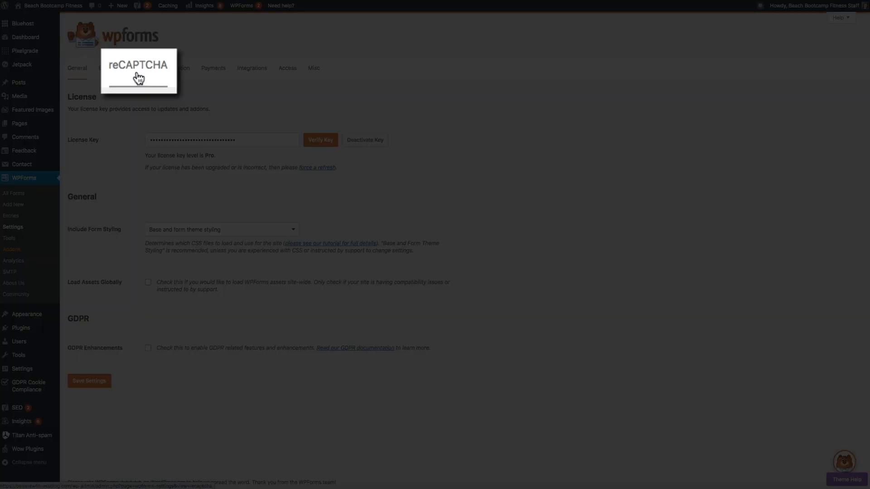
- Go to the reCAPTCHA settings and open the 'How to Set Up reCAPTCHA in WPForms' walkthrough
click(137, 69)
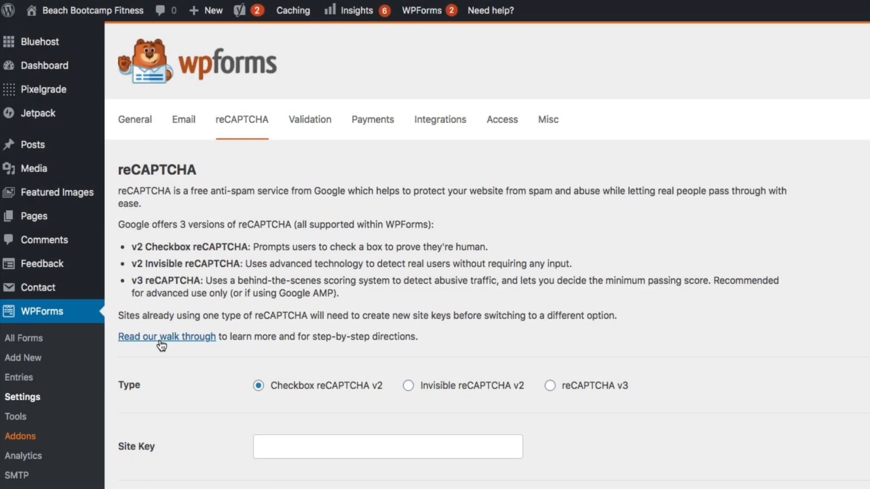
click(162, 343)
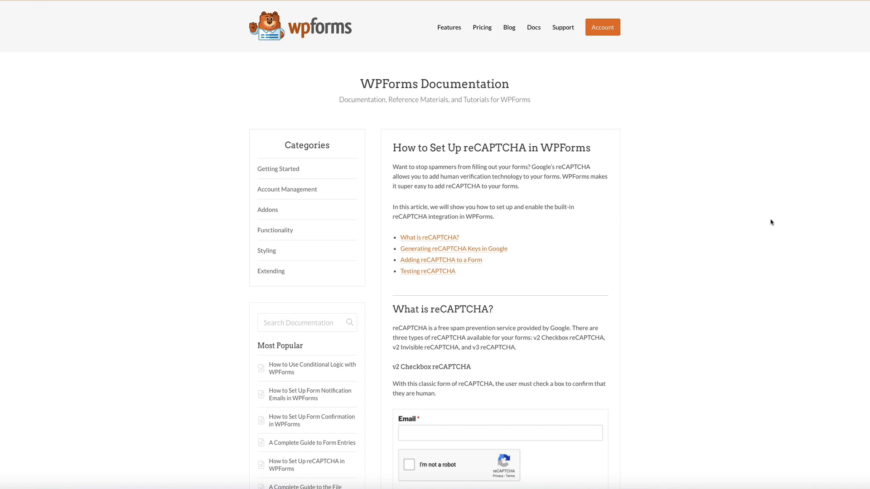
- Read down the reCAPTCHA setup article and follow the link to Google's reCAPTCHA landing page
scroll(771, 222, down, 5)
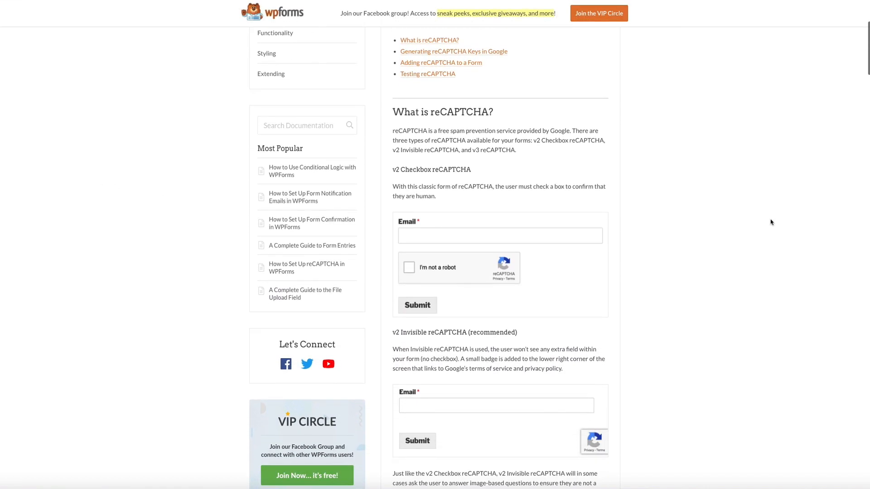
scroll(771, 222, down, 1)
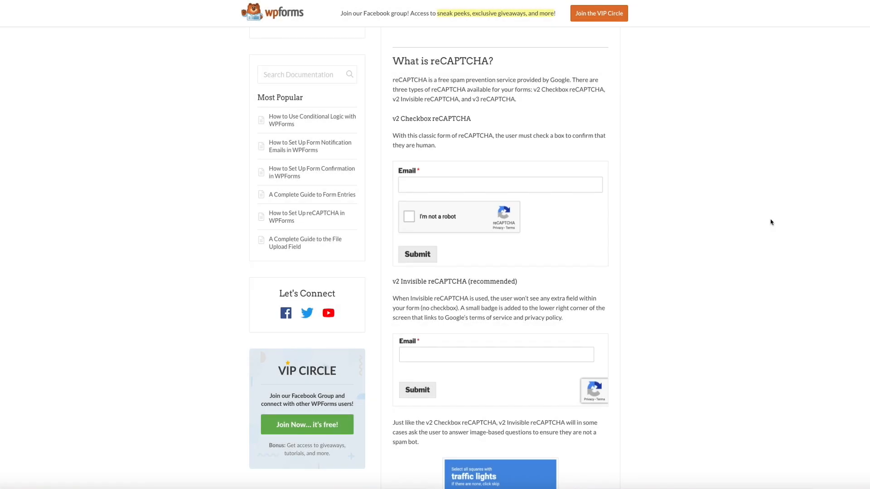
scroll(771, 222, down, 4)
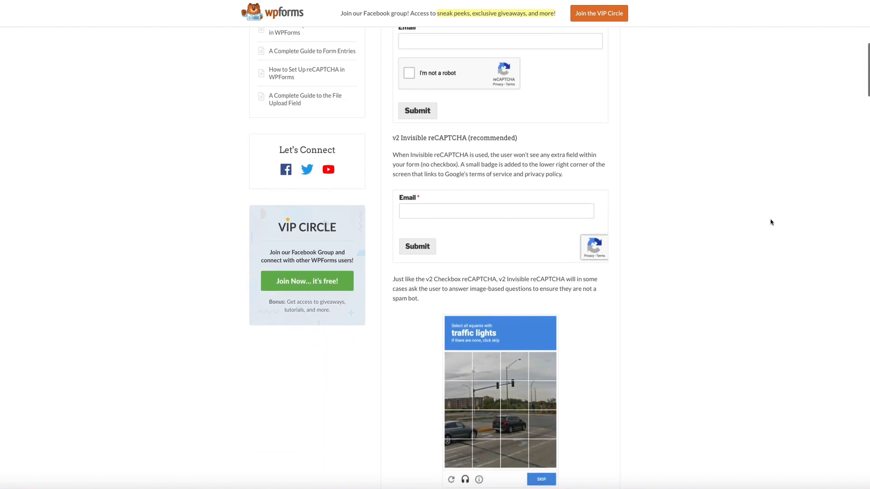
scroll(771, 222, down, 2)
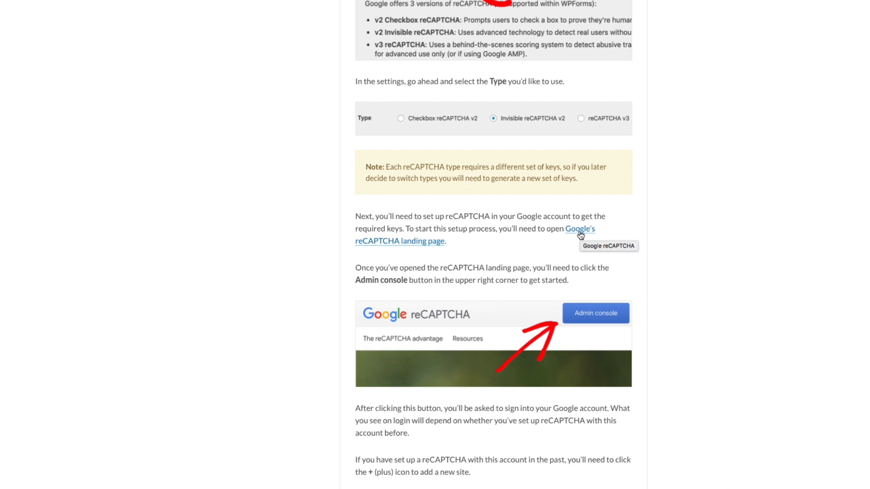
click(580, 232)
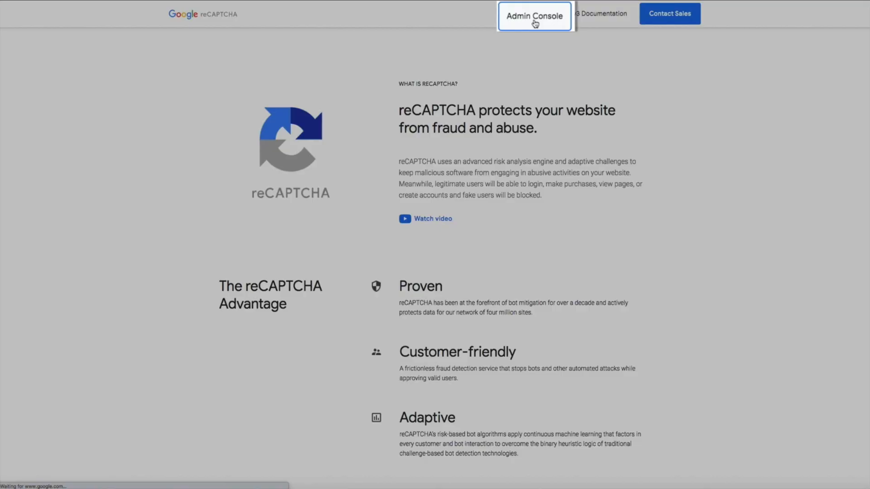
- In the Admin Console, register 'bensnewfitnessblog.com' as label and domain with reCAPTCHA v2 checkbox, accepting the terms
click(535, 20)
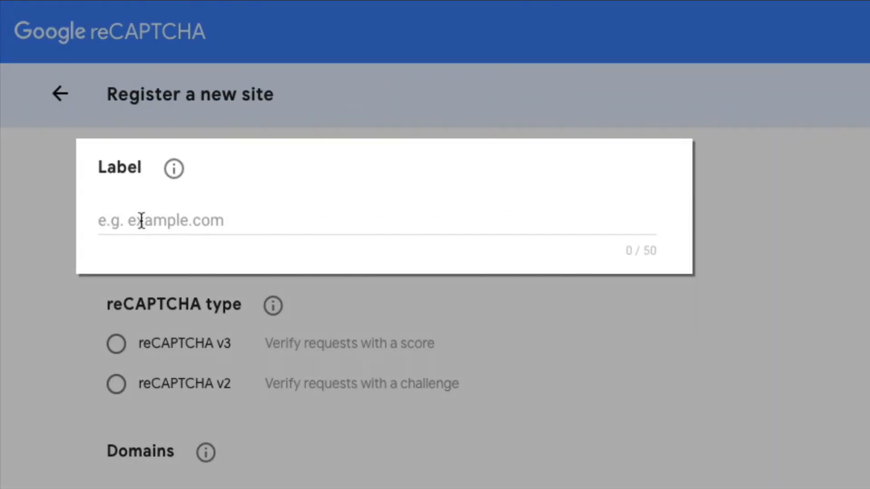
click(147, 220)
text(be)
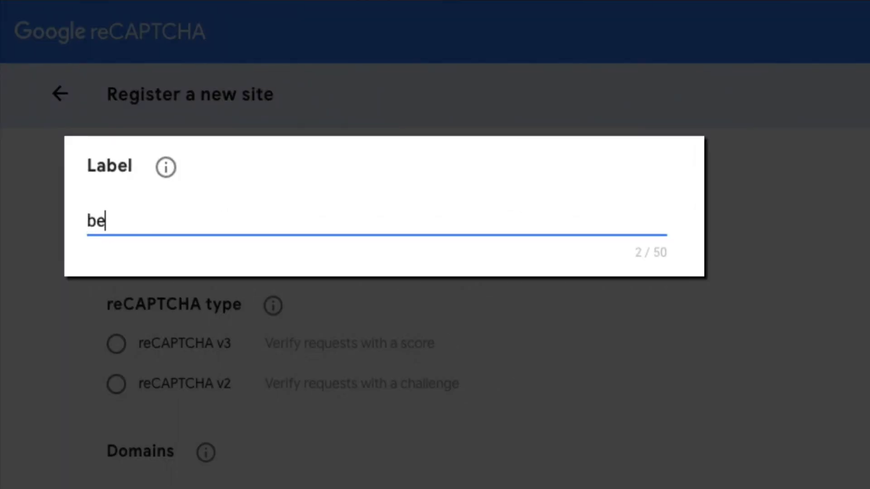
text(nsnew)
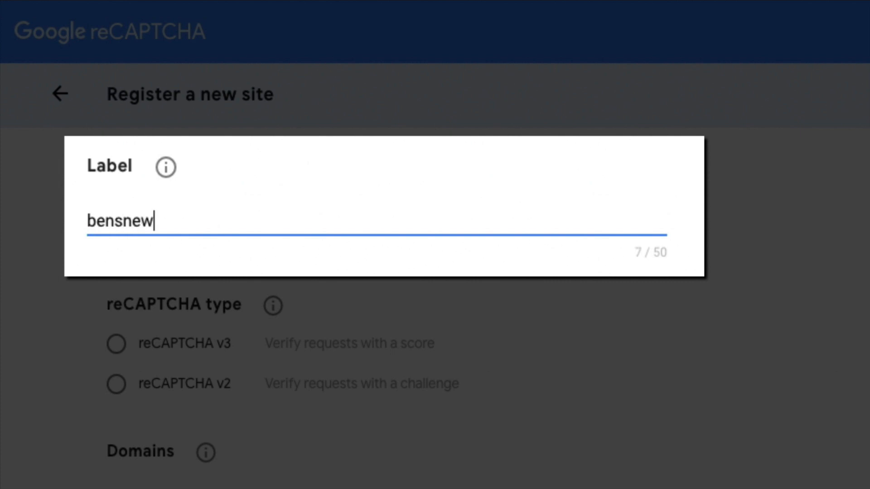
text(fitnessbl)
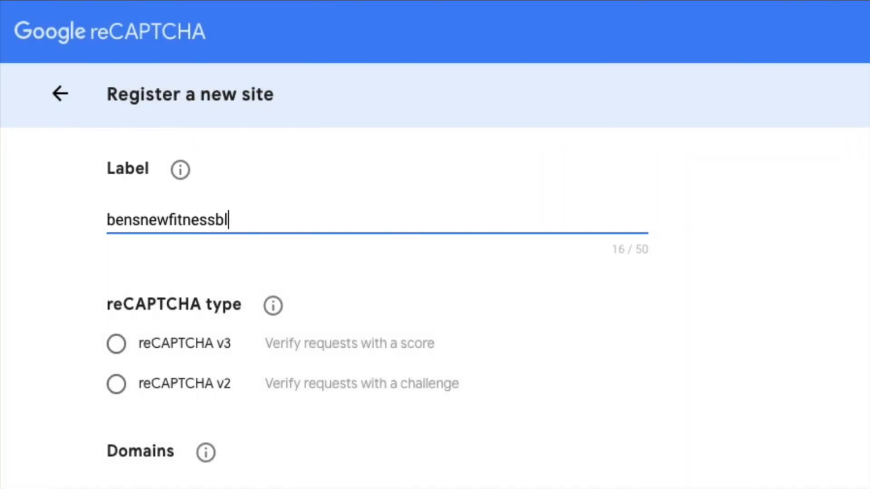
text(og.com)
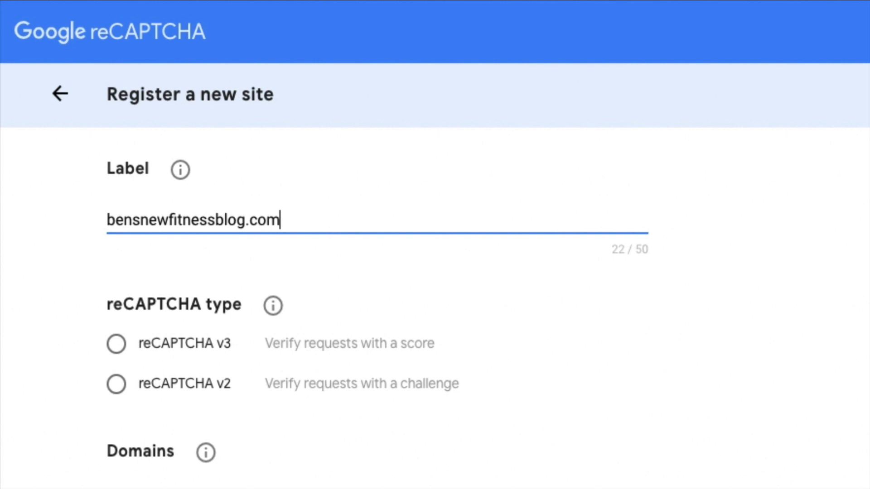
scroll(435, 245, down, 5)
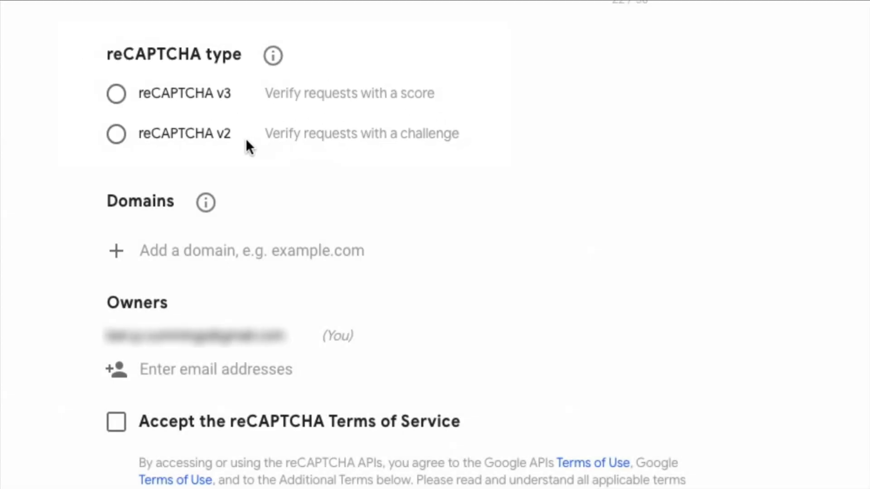
click(117, 135)
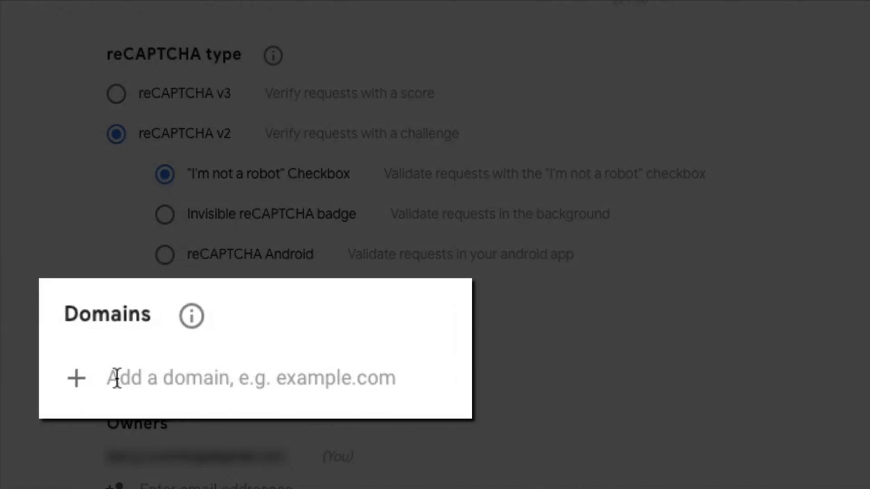
click(147, 372)
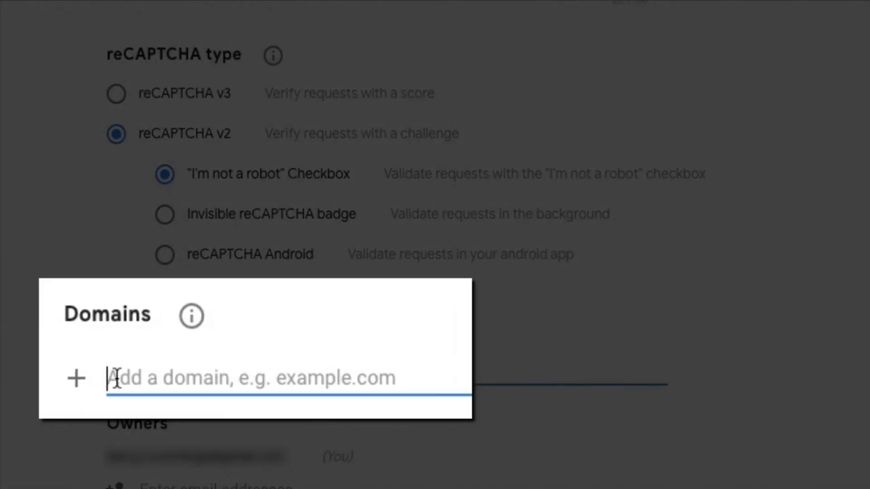
text(ben)
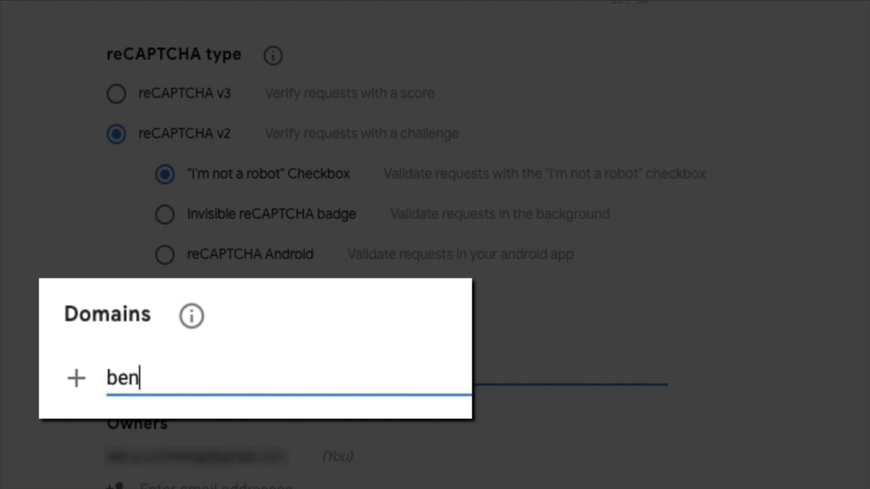
text(snewfitn)
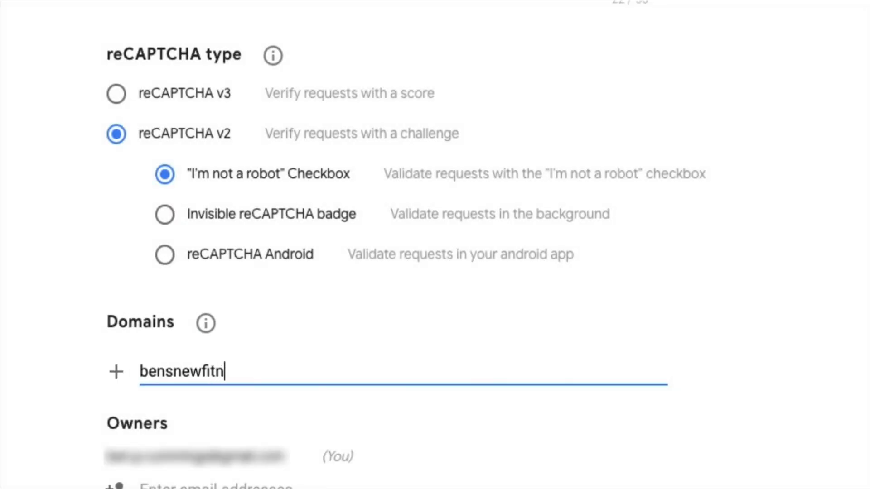
text(essblog.)
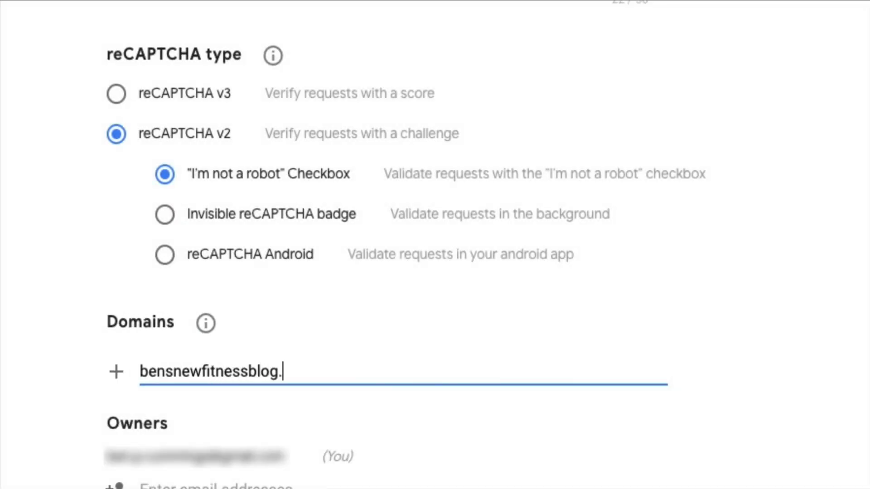
text(com)
scroll(435, 245, down, 6)
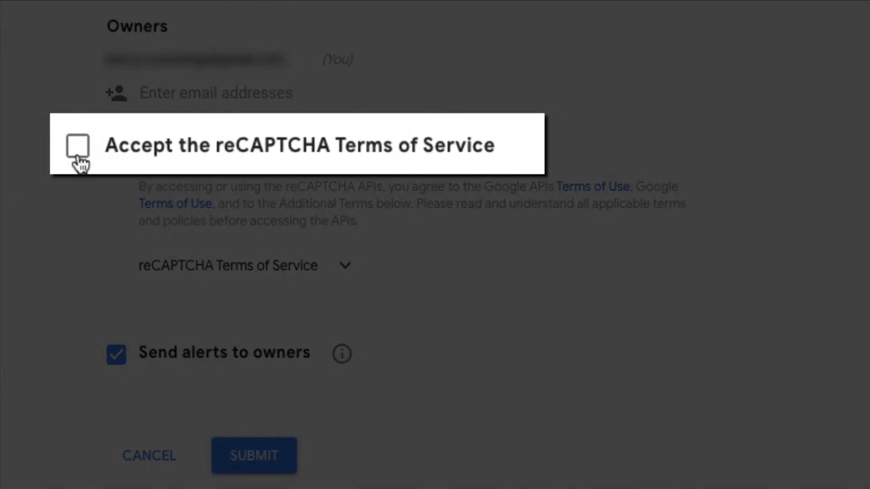
click(79, 153)
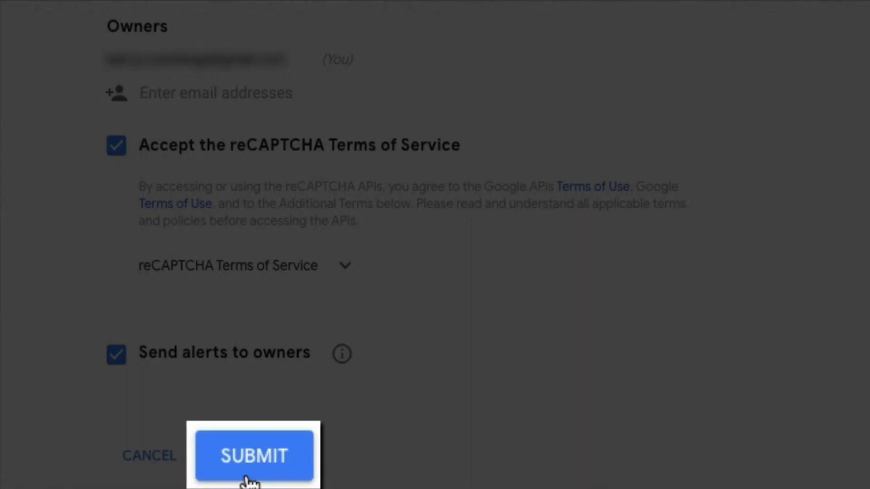
click(246, 476)
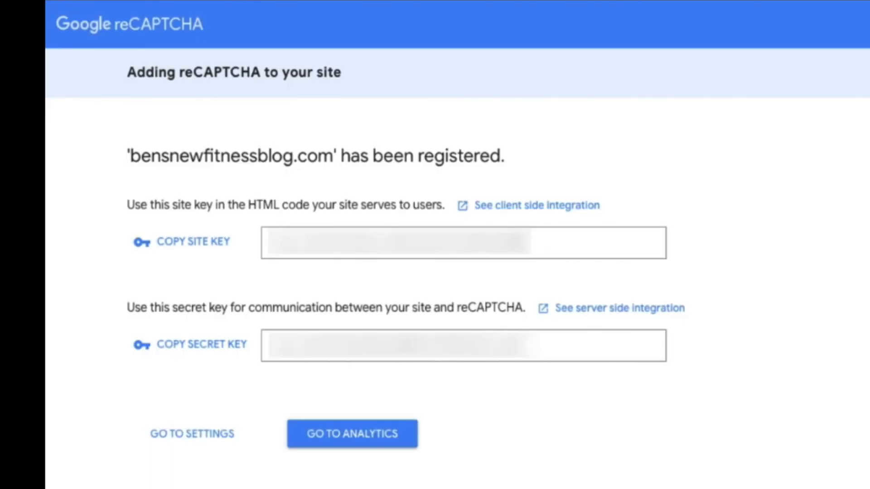
- Paste the generated site key and secret key into the WPForms reCAPTCHA fields and save
double_click(524, 246)
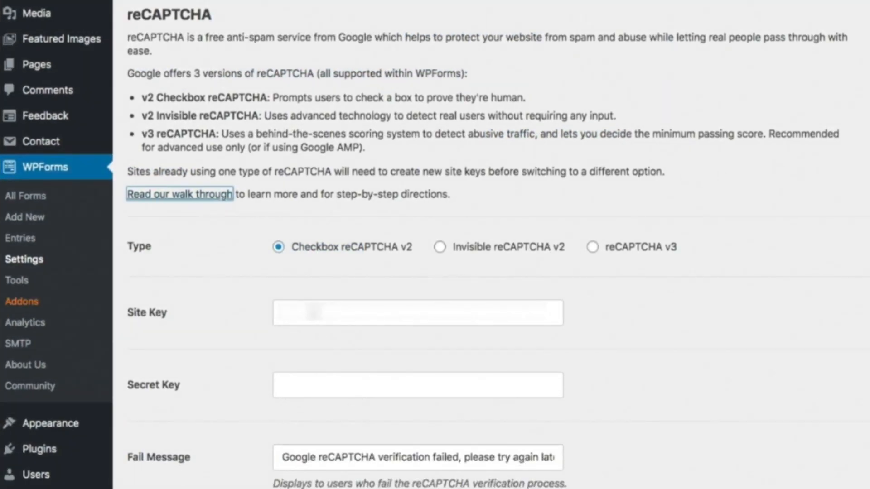
click(317, 313)
key(super+v)
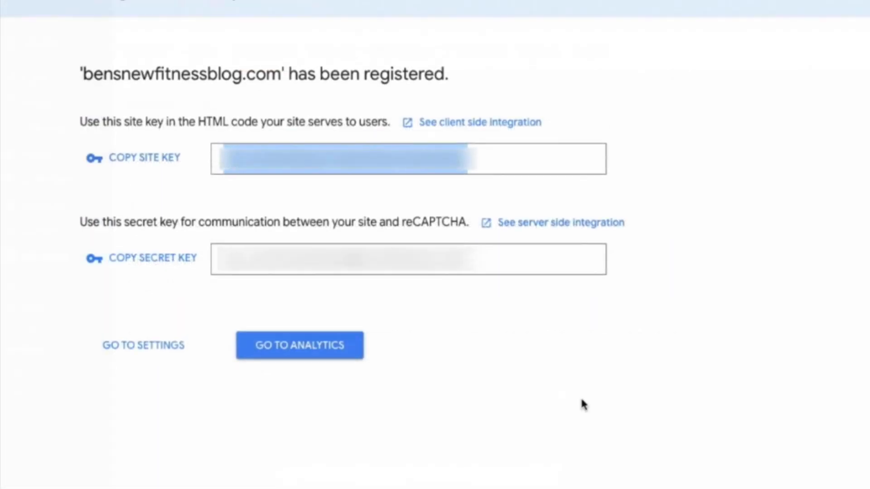
scroll(581, 404, up, 2)
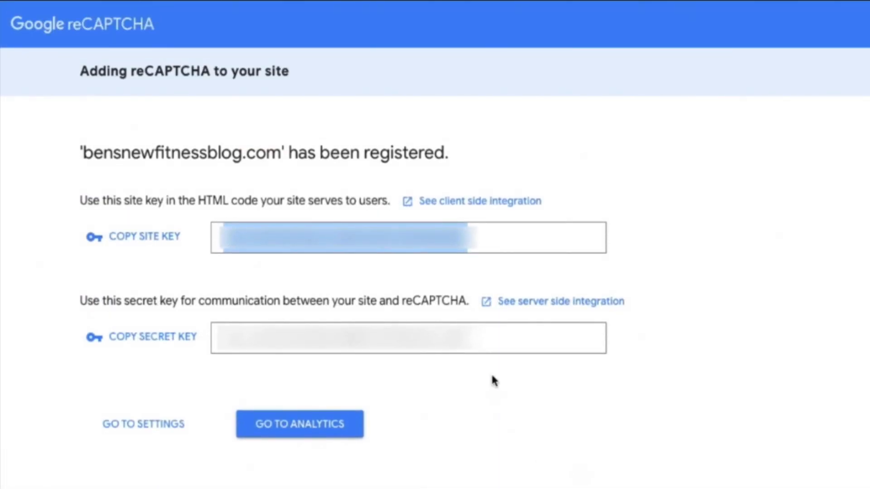
double_click(495, 345)
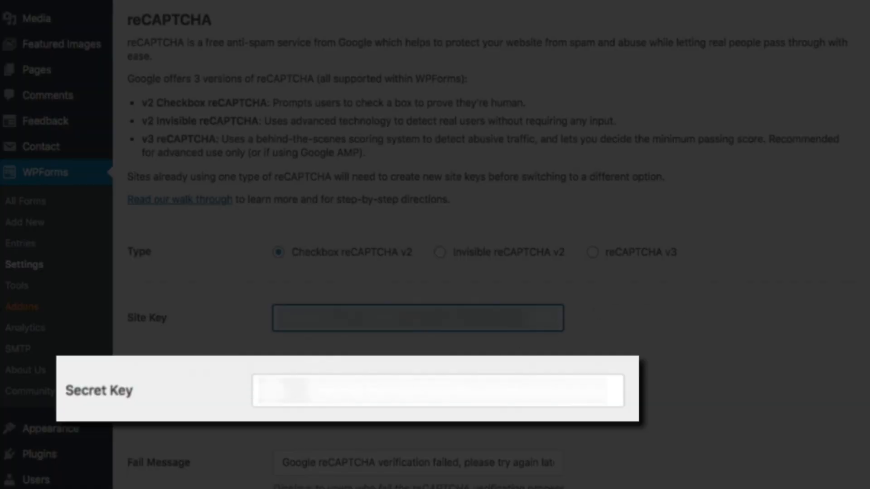
click(299, 391)
key(ctrl+v)
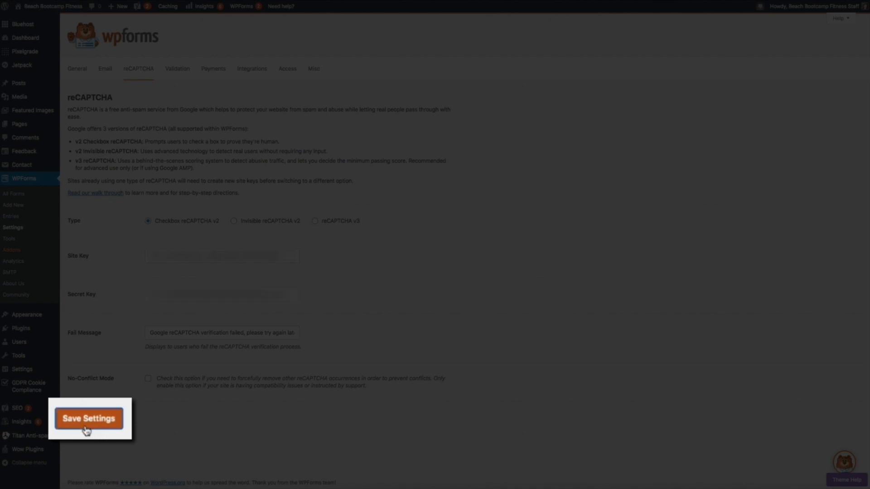
click(87, 425)
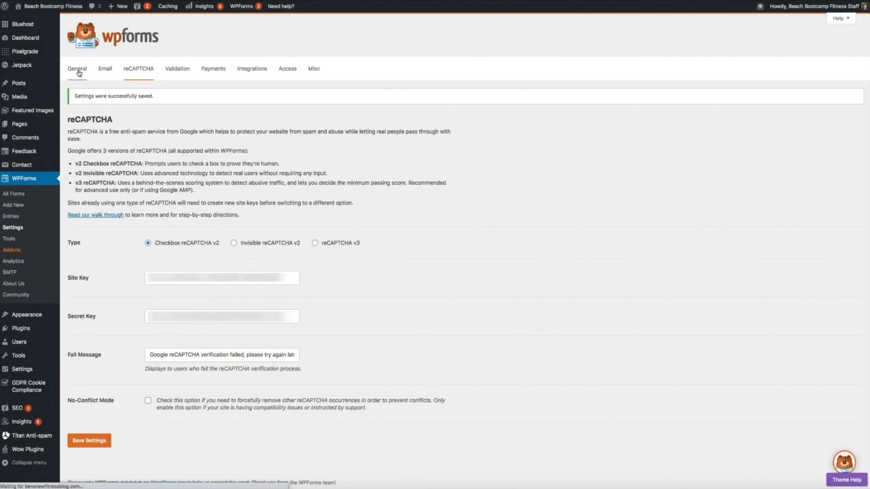
- From the General settings, open the 'How to Create GDPR Compliant Forms' documentation article
click(76, 69)
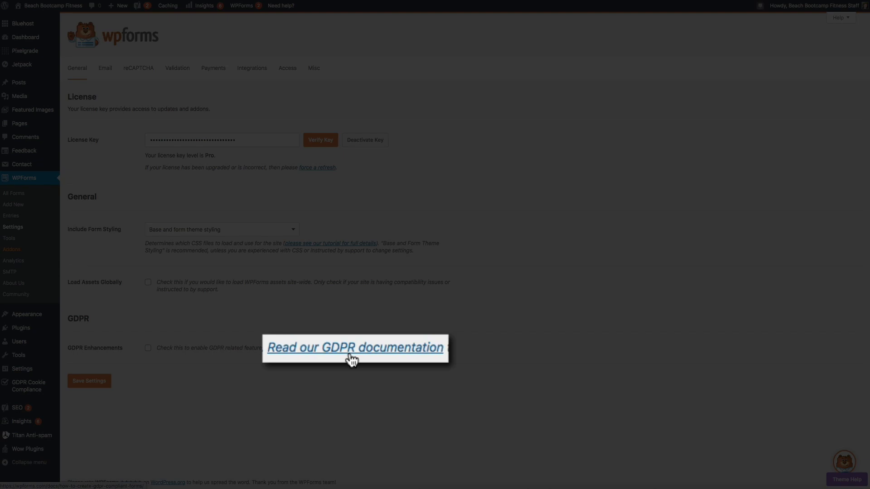
click(352, 358)
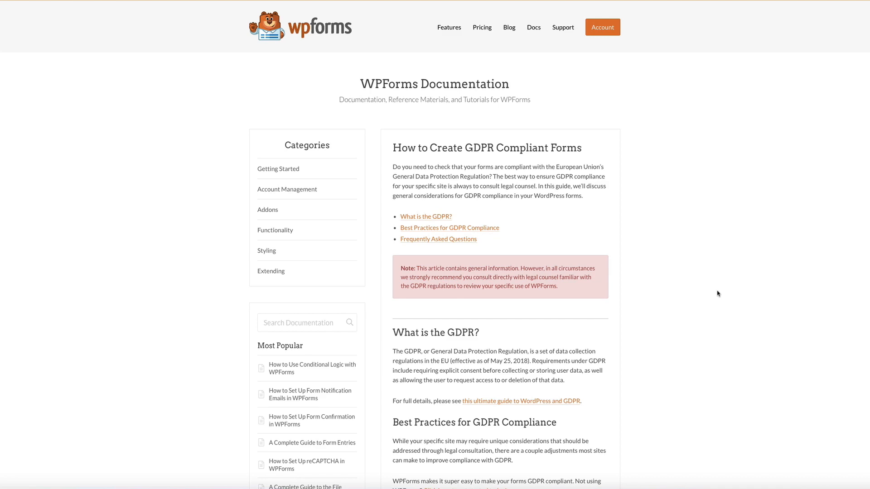
- Scroll through the 'How to Create GDPR Compliant Forms' article
scroll(718, 294, down, 4)
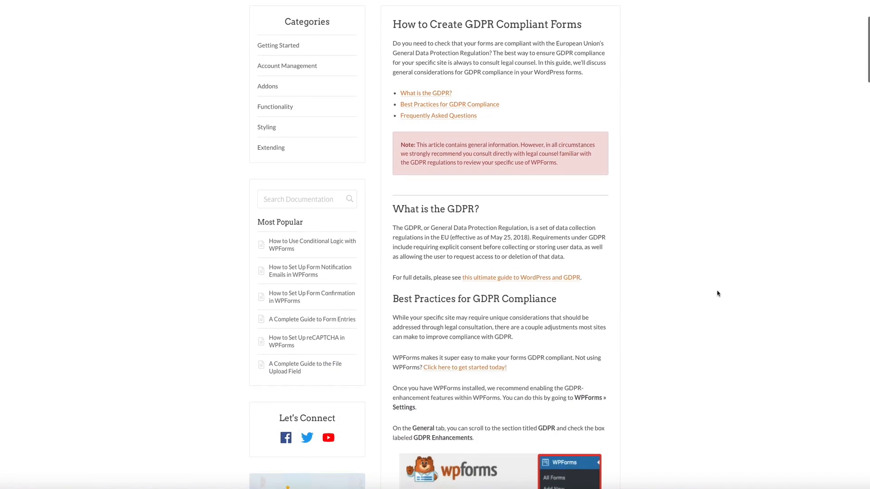
scroll(717, 294, down, 4)
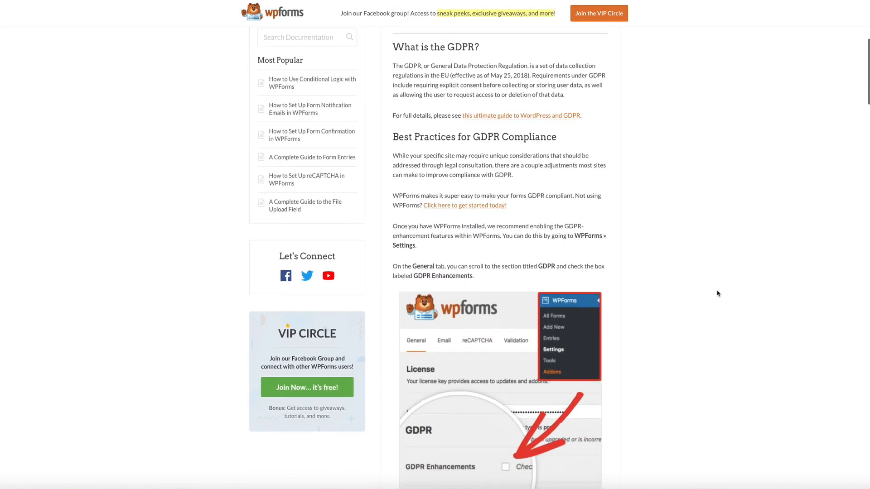
scroll(717, 293, down, 4)
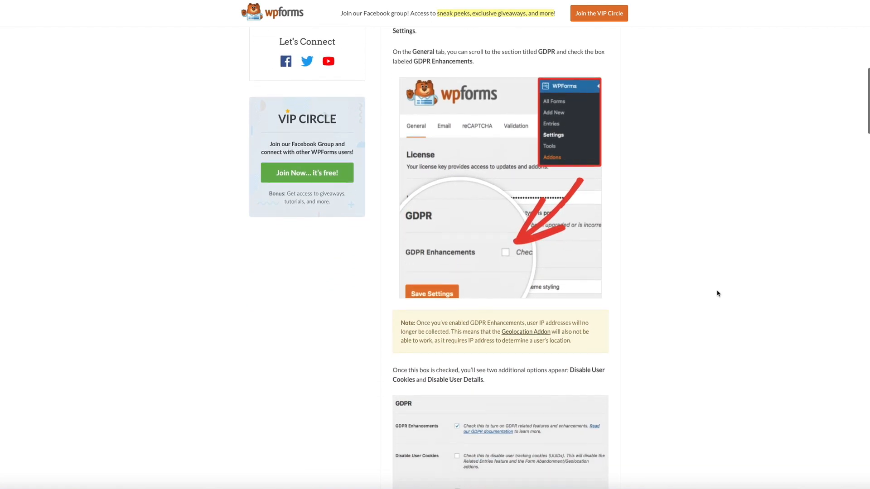
scroll(717, 293, down, 5)
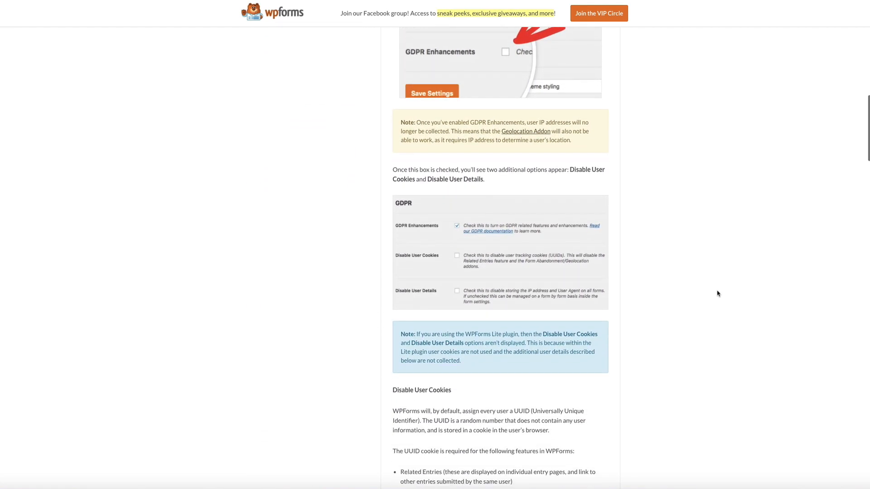
scroll(717, 294, down, 2)
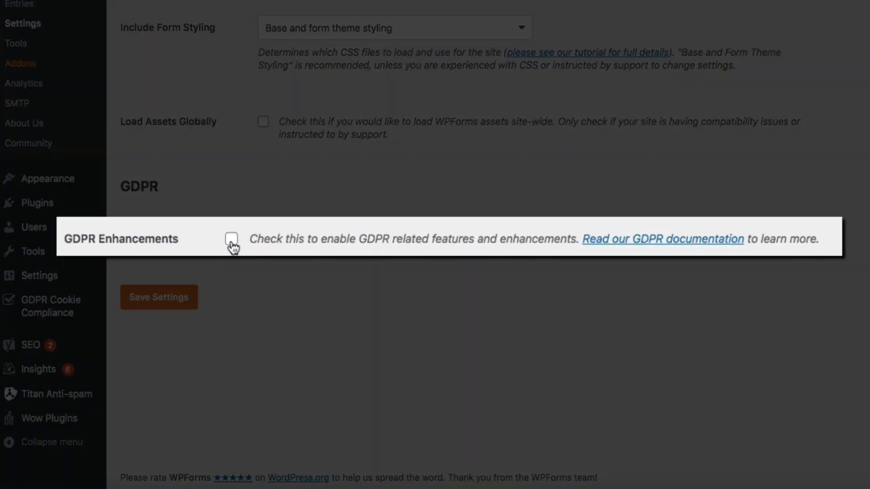
- Tick GDPR Enhancements in the General settings and save the settings
click(231, 240)
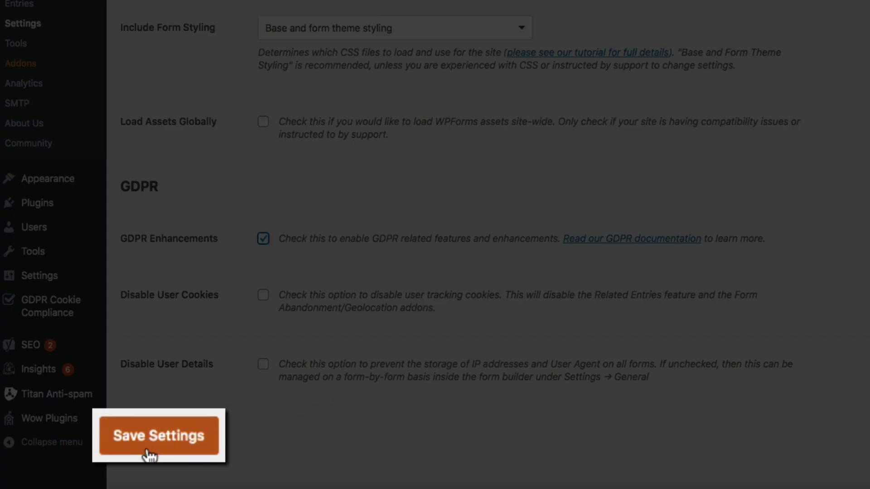
click(152, 447)
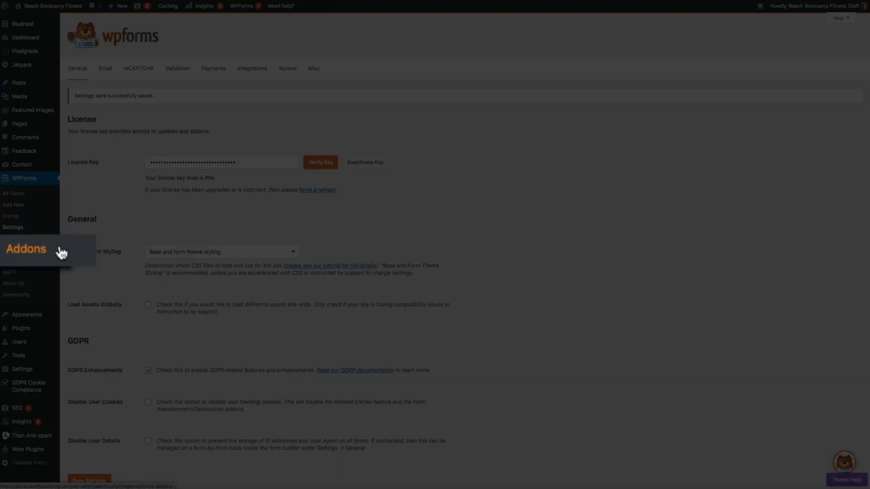
- Open the WPForms Addons page and browse the addon list, from AWeber to Zapier
click(61, 252)
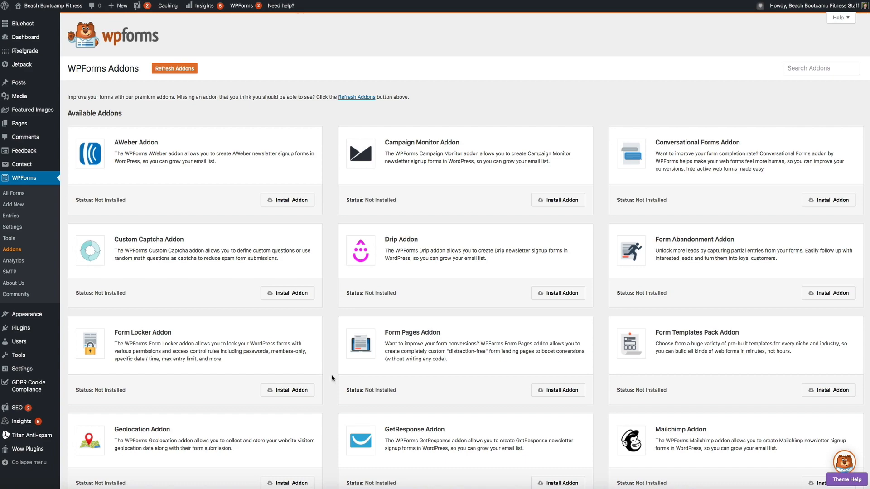
scroll(332, 377, down, 4)
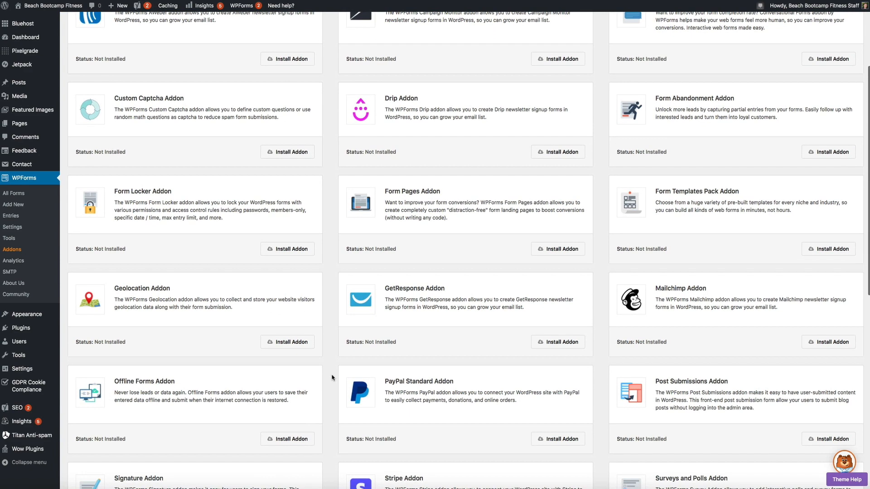
scroll(332, 378, down, 5)
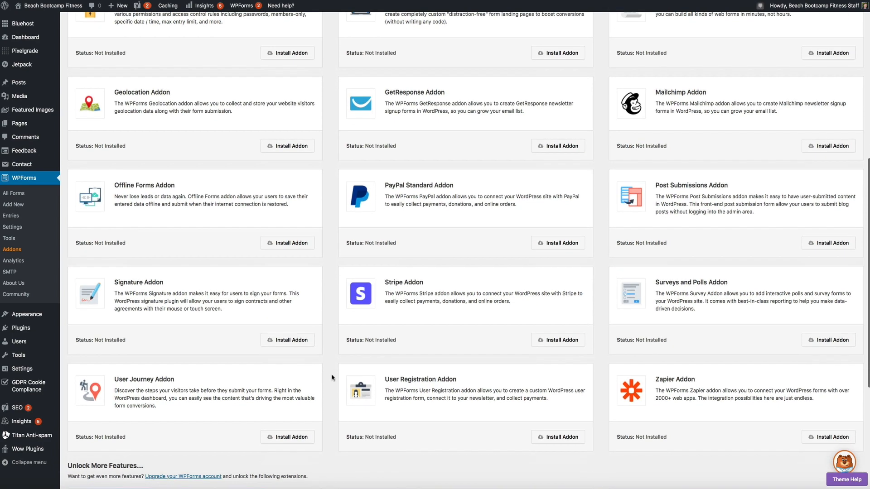
scroll(332, 377, down, 3)
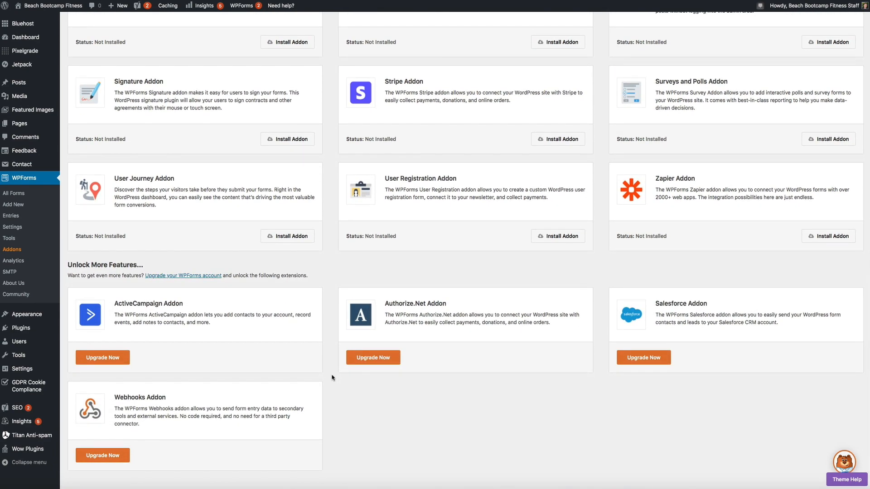
scroll(332, 377, up, 3)
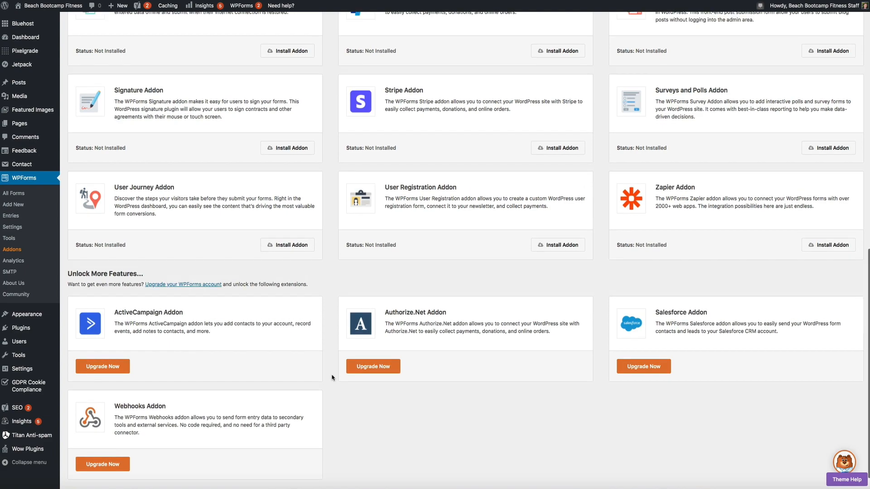
scroll(332, 377, up, 5)
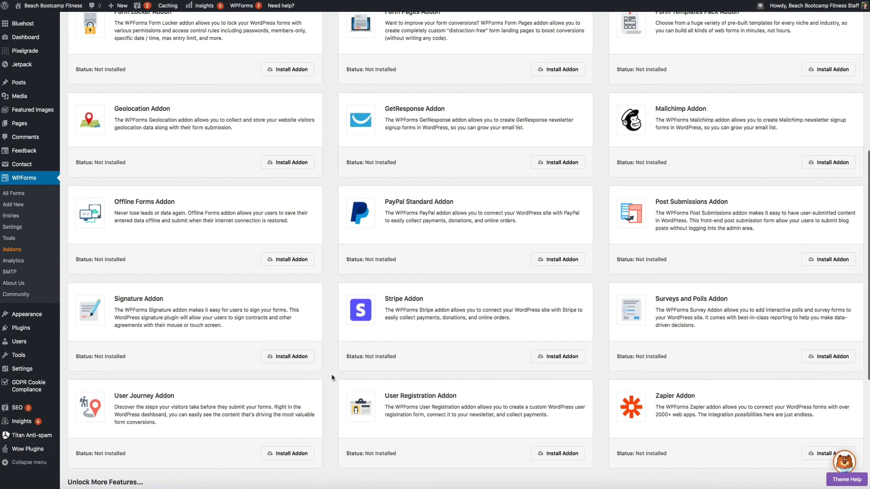
scroll(332, 378, up, 4)
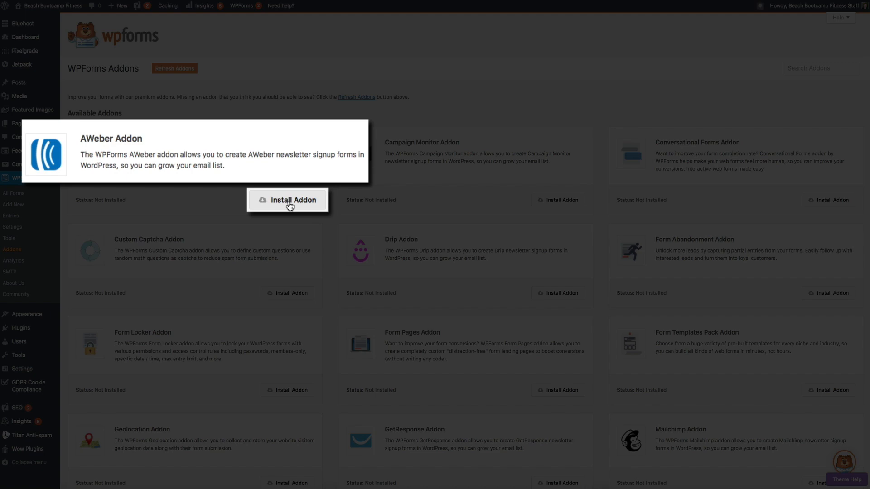
- Install the AWeber, Campaign Monitor, Conversational Forms, Form Abandonment, Drip, Custom Captcha, Form Pages and Form Templates Pack addons
click(290, 205)
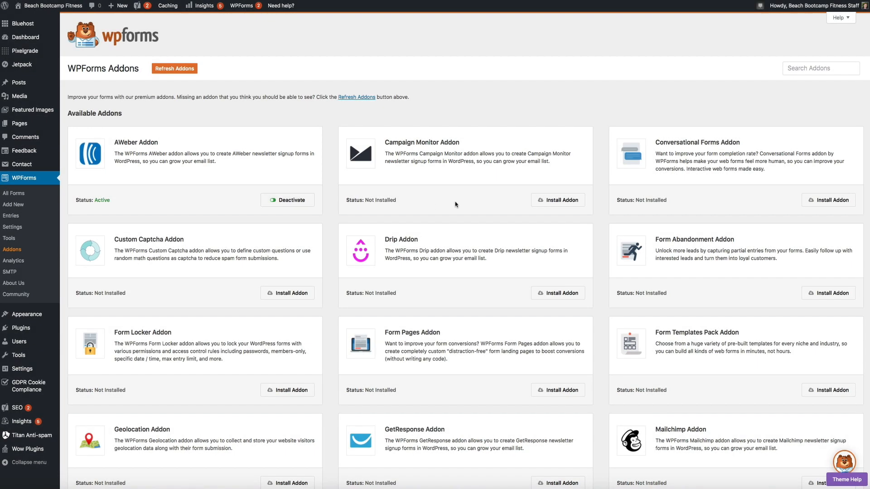
click(568, 205)
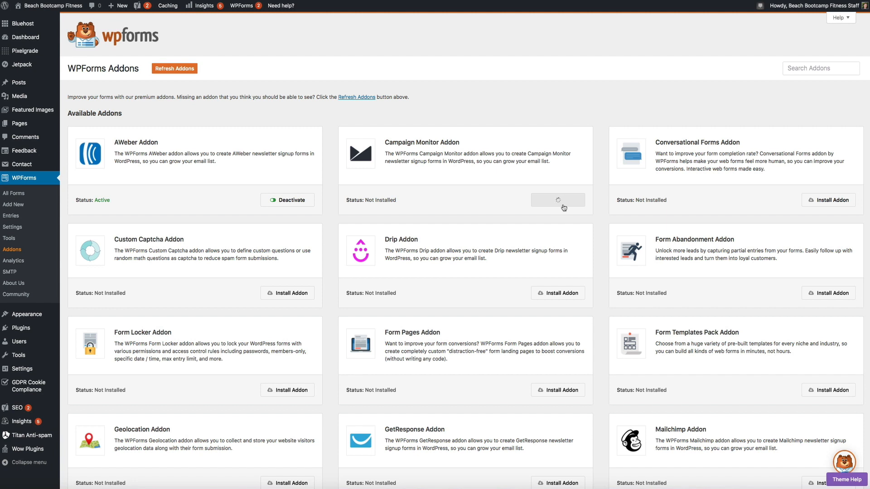
click(838, 207)
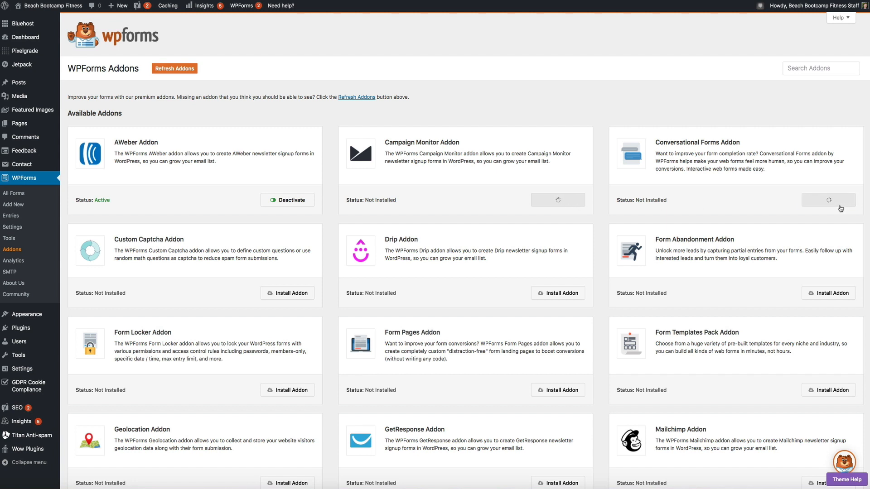
click(836, 294)
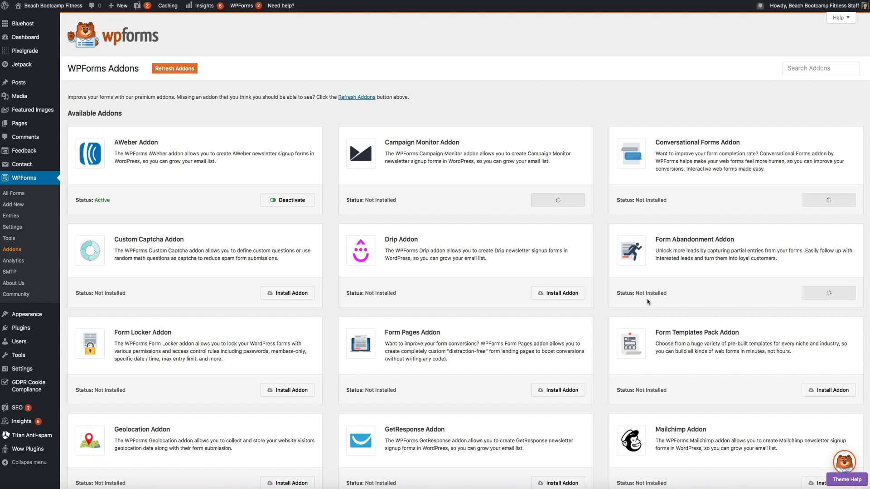
click(560, 294)
click(287, 294)
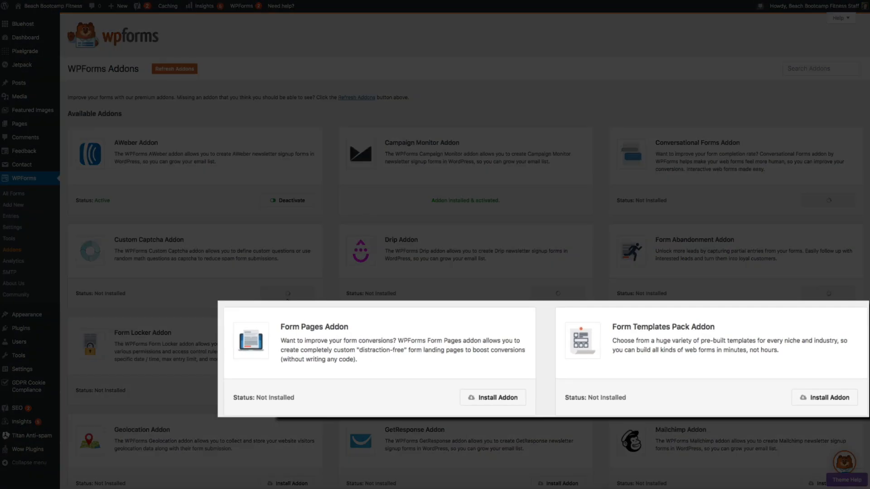
click(507, 401)
click(825, 398)
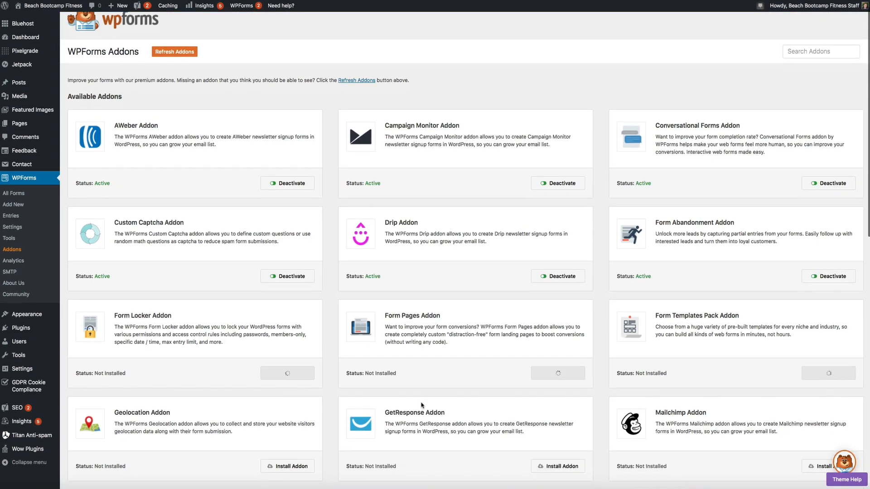
- Install the Geolocation, Offline Forms, PayPal Standard, Post Submissions, Surveys and Polls, and Stripe addons
scroll(421, 385, down, 3)
scroll(421, 403, down, 5)
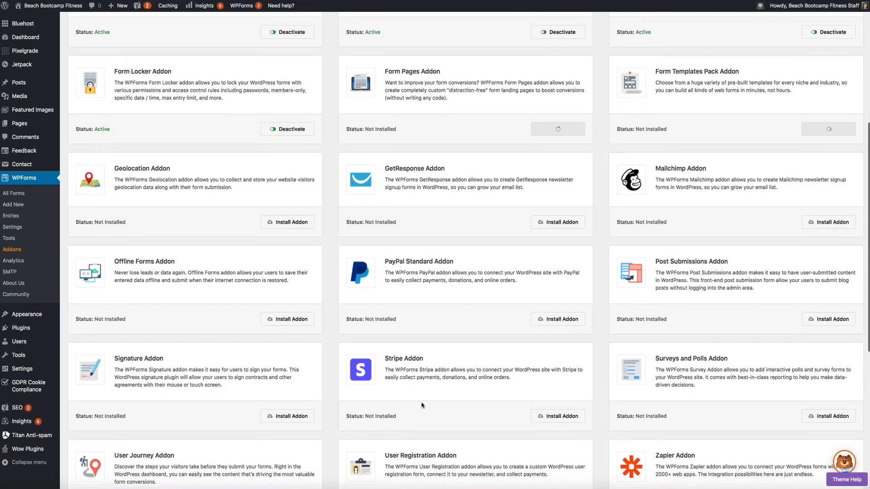
scroll(421, 405, down, 2)
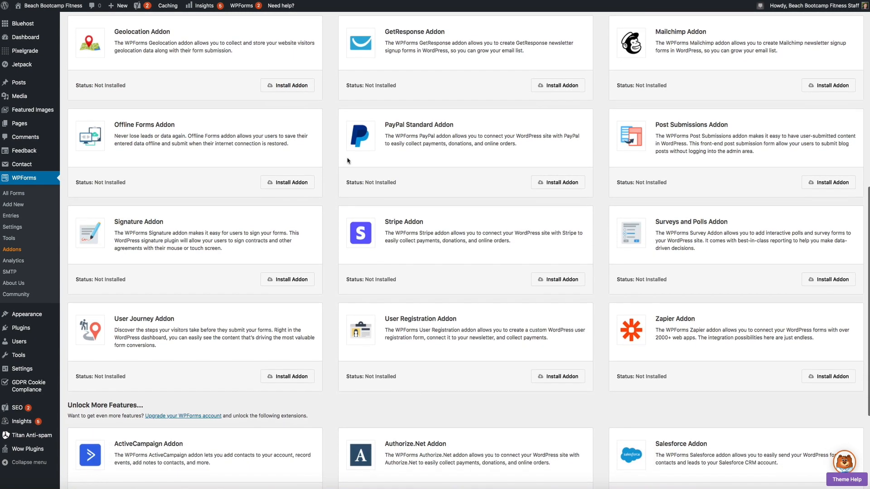
click(291, 91)
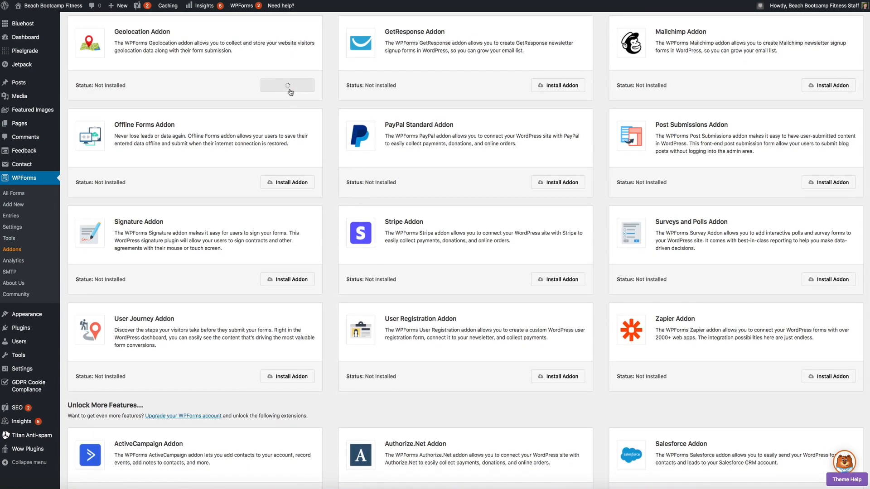
click(296, 184)
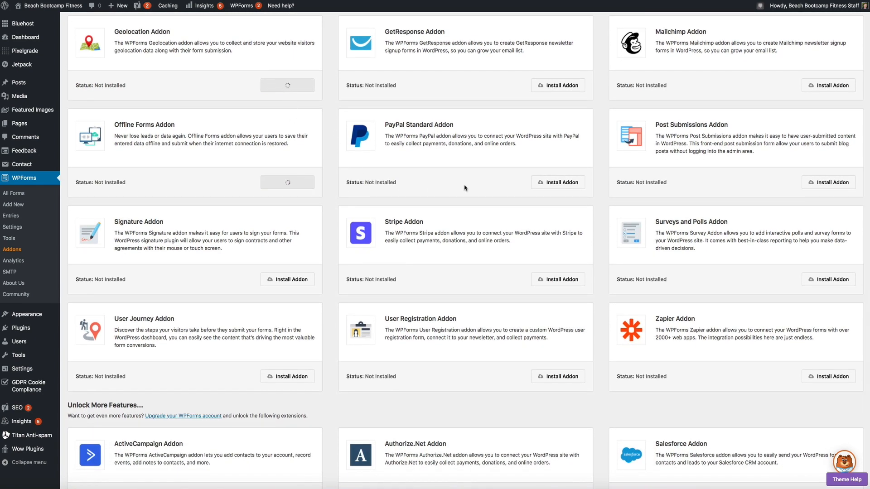
click(560, 187)
click(827, 186)
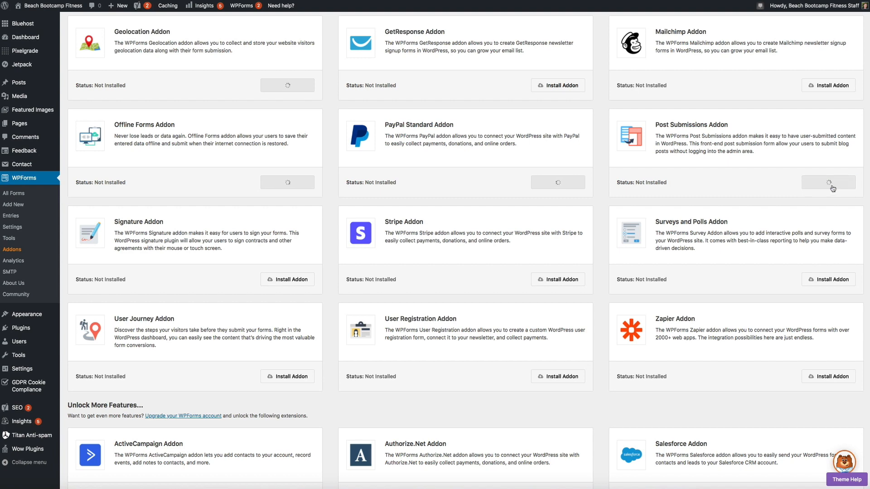
click(838, 280)
click(563, 283)
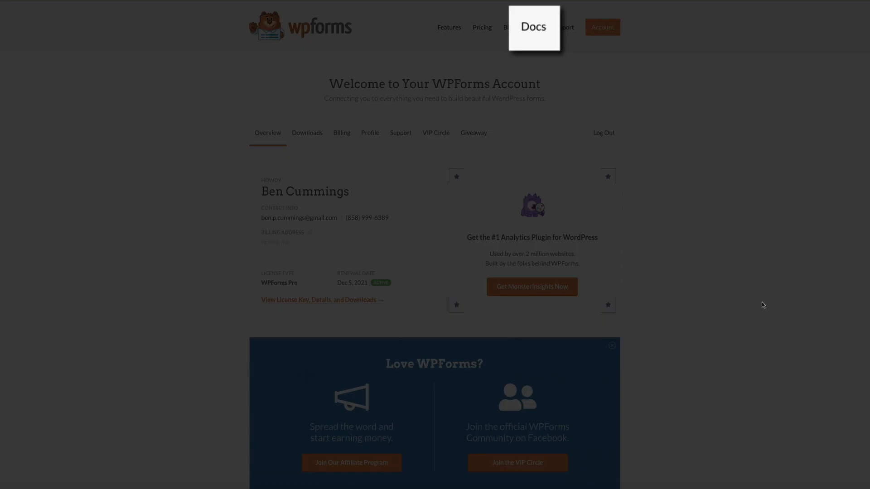
- Open the Addons documentation and scroll the PayPal guide down to 'Set Up Conditional Logic for Payments'
click(532, 30)
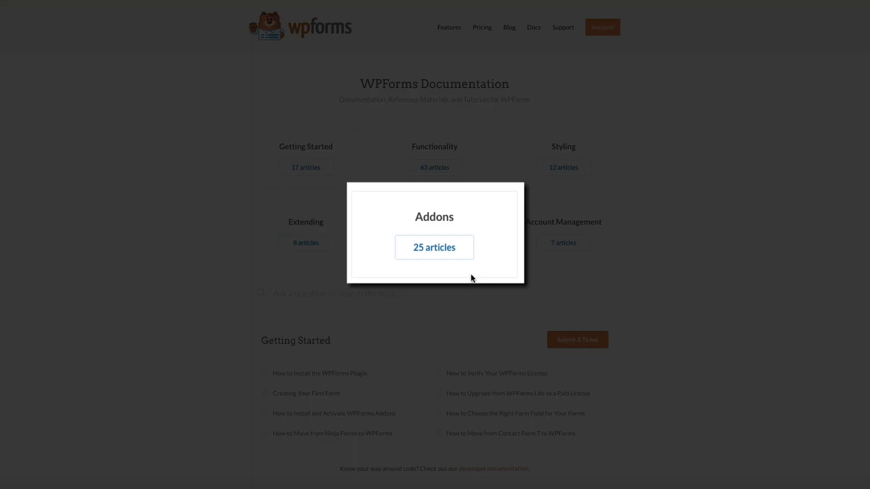
click(434, 248)
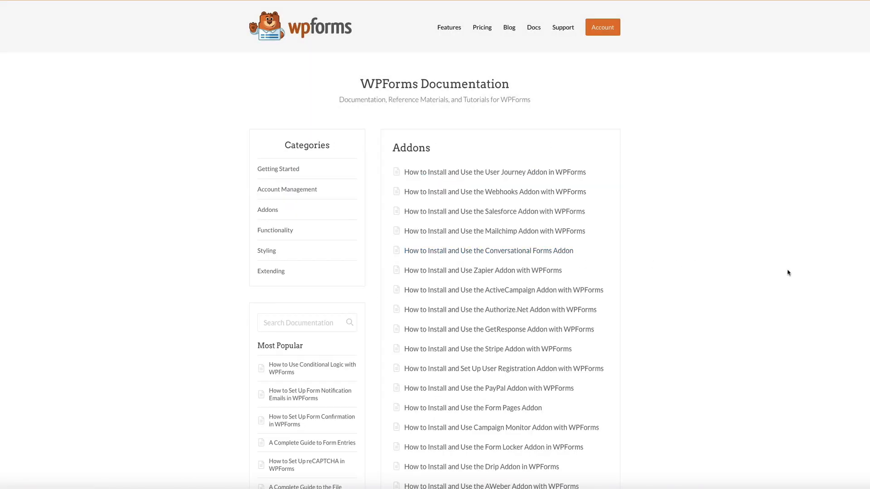
scroll(789, 273, down, 4)
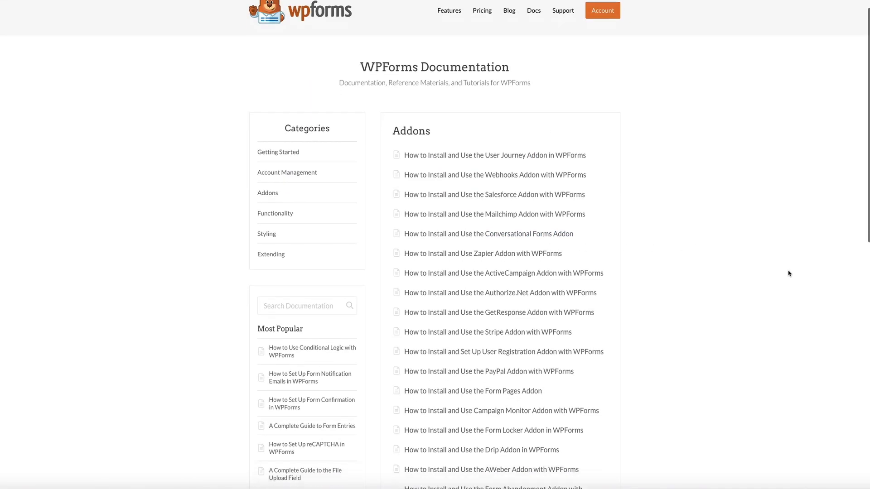
scroll(789, 273, down, 1)
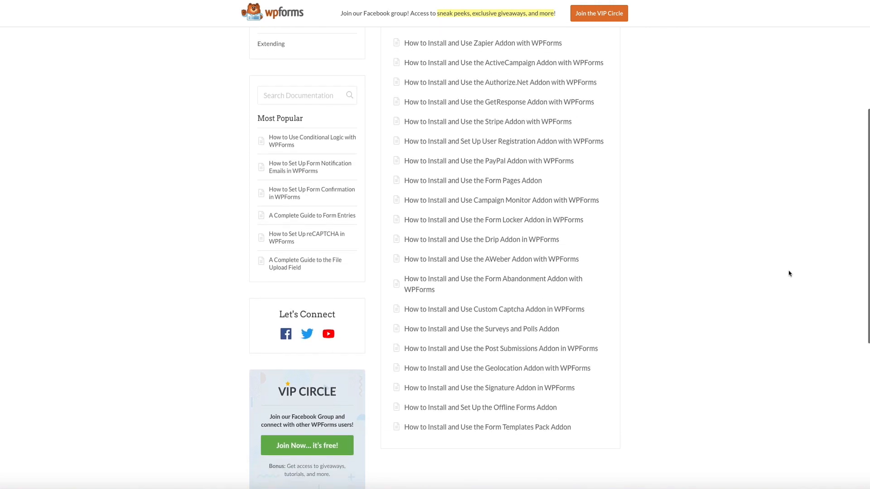
scroll(758, 303, down, 1)
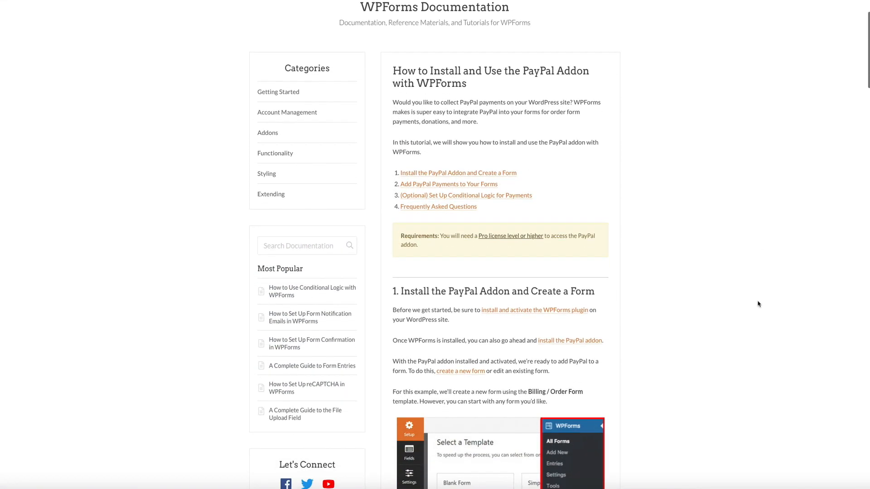
scroll(759, 303, down, 5)
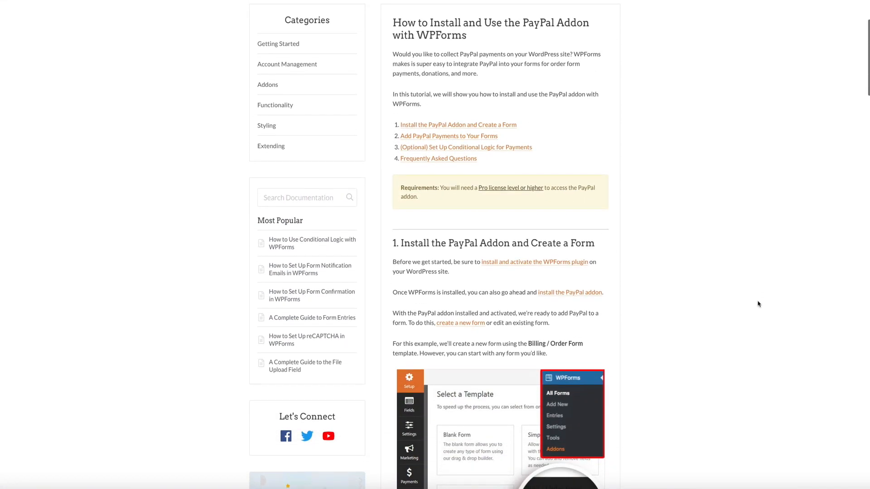
scroll(758, 303, down, 4)
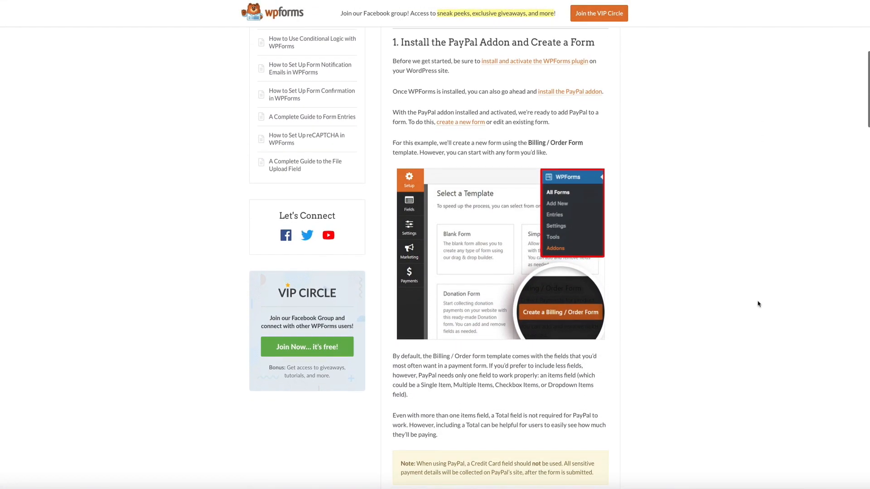
scroll(758, 304, down, 5)
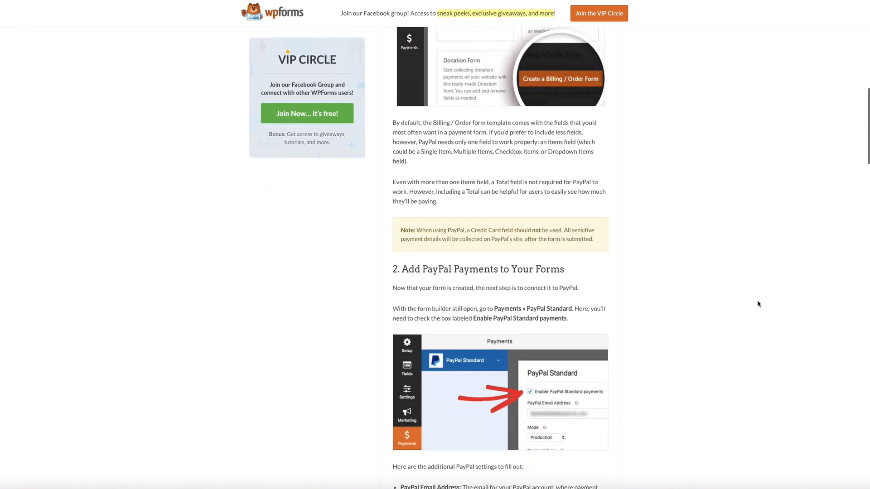
scroll(759, 304, down, 5)
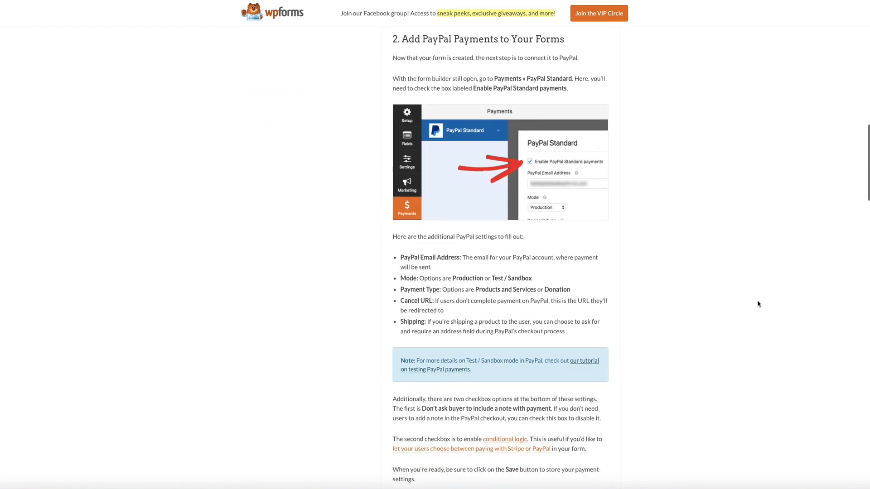
scroll(758, 303, down, 2)
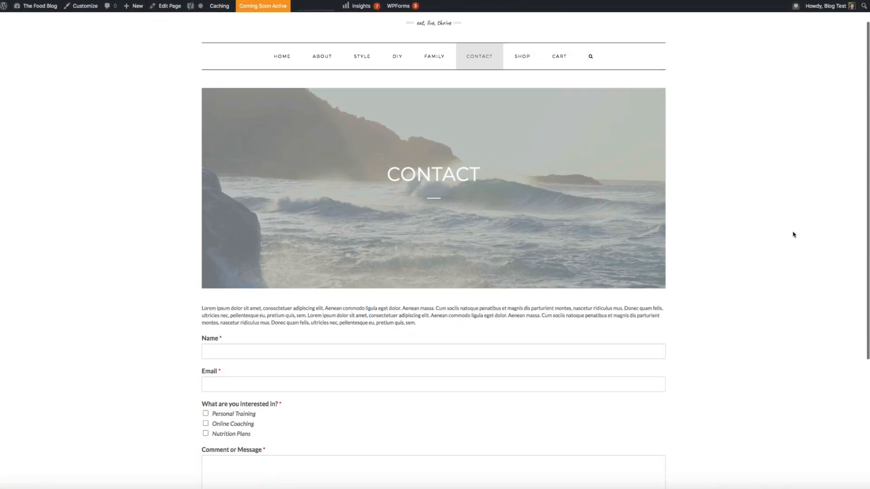
scroll(793, 233, down, 3)
scroll(793, 234, down, 3)
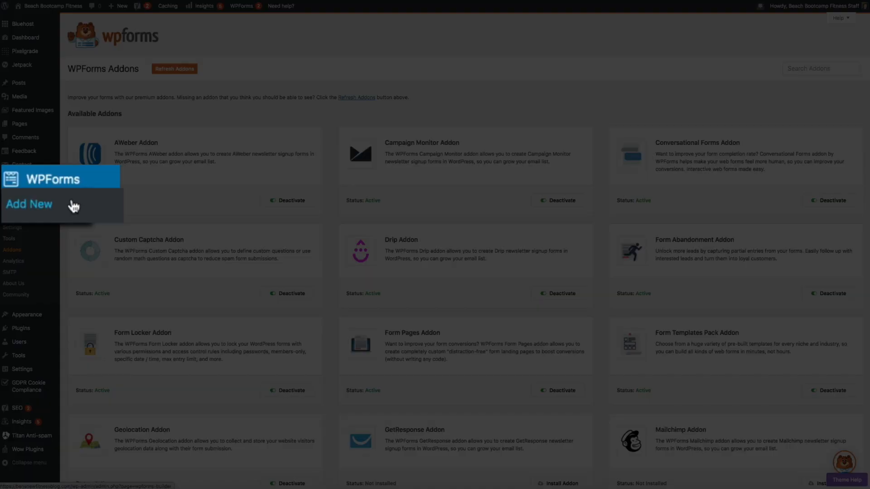
- Start a new WPForms form and browse the Select a Template list on the Setup screen
click(33, 206)
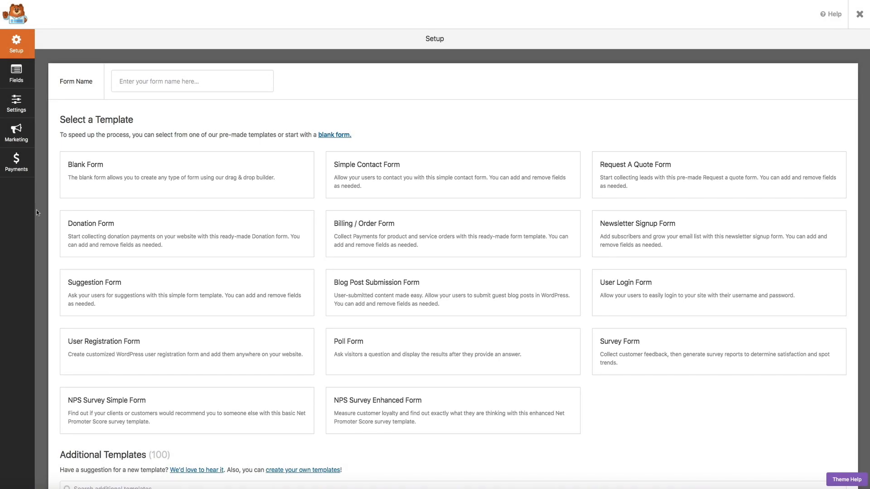
scroll(40, 218, down, 5)
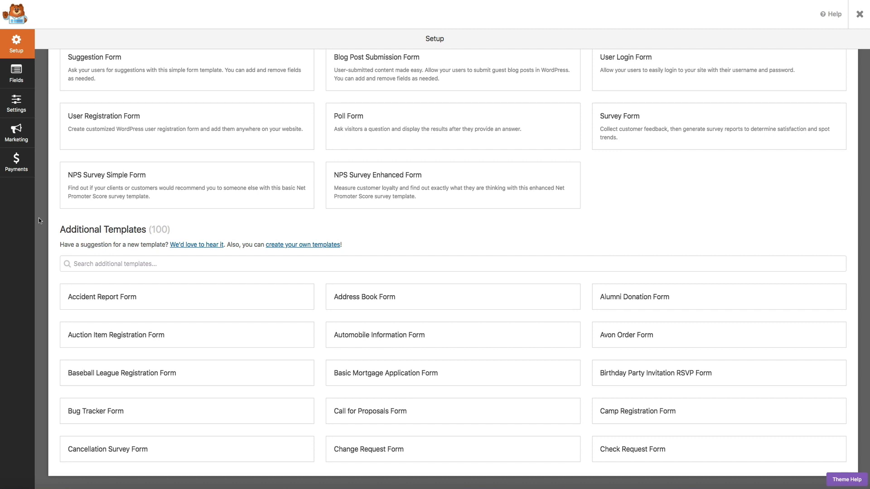
scroll(39, 221, up, 5)
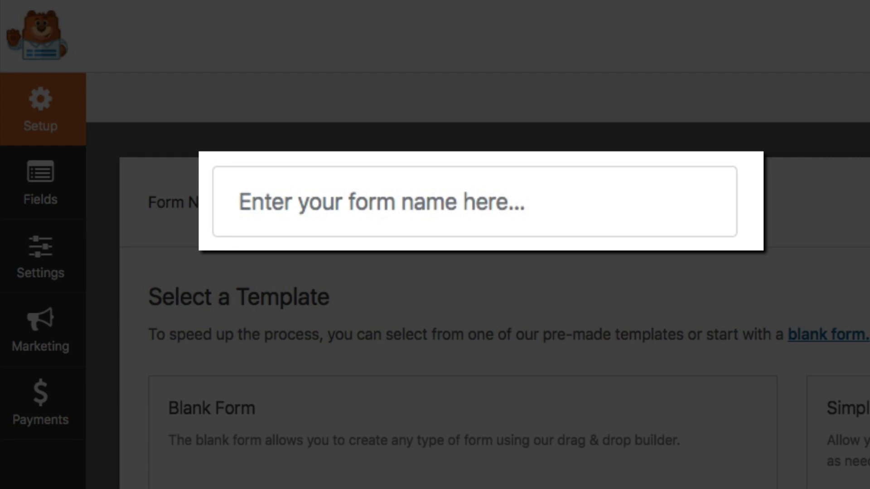
- Name the form 'Contact Page Form' and create it from the Simple Contact Form template
click(290, 203)
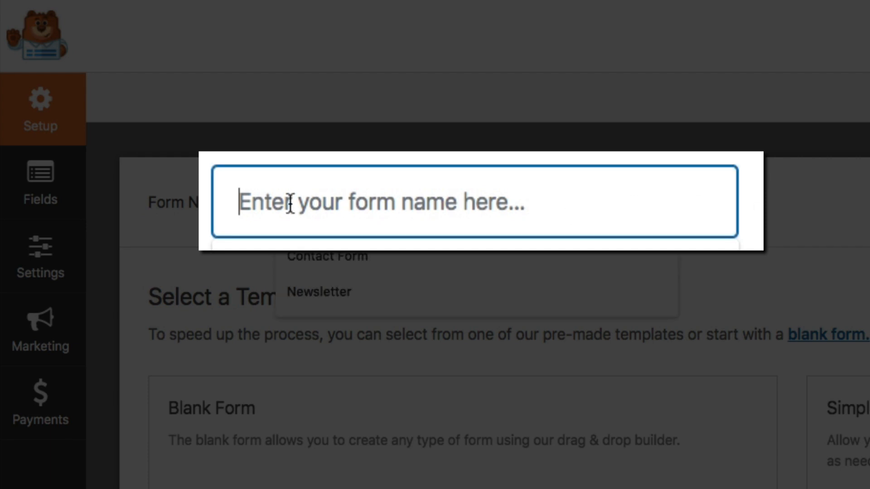
text(Contact Page Form)
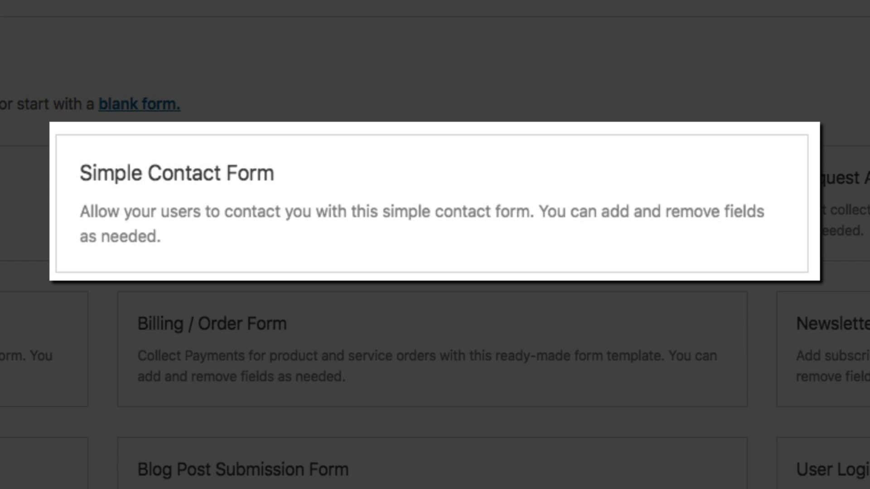
mouse_move(439, 216)
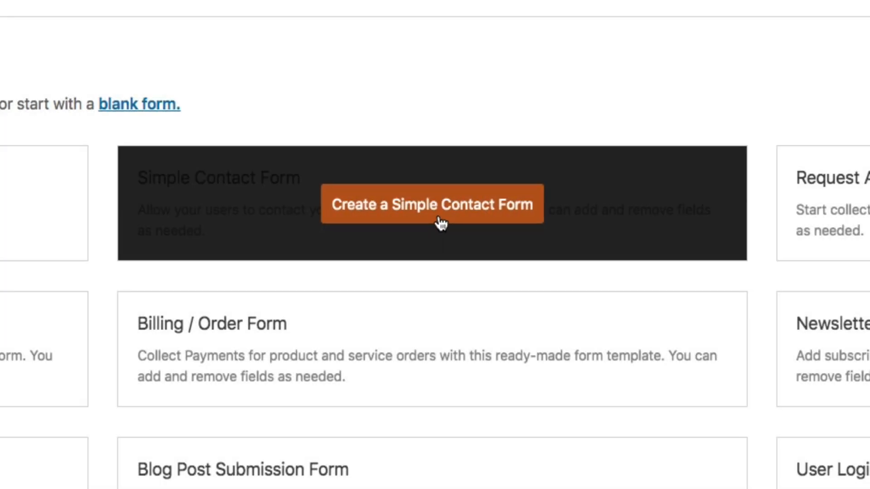
click(438, 218)
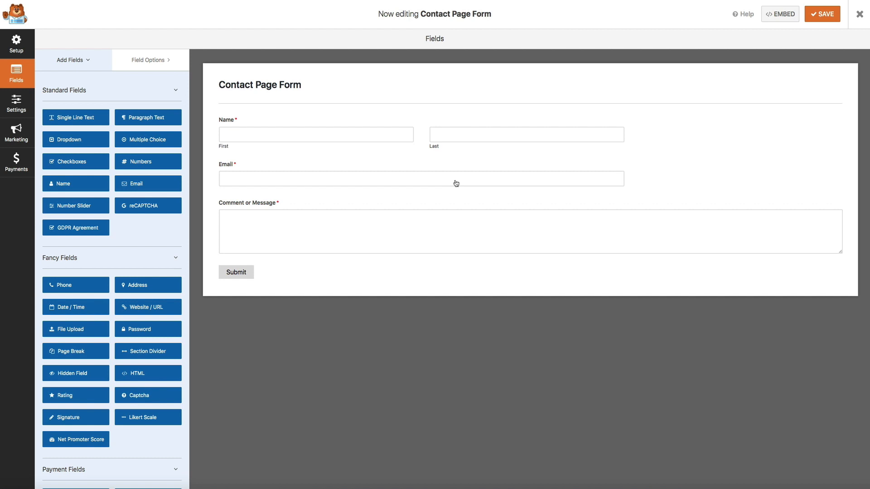
- Scroll the Add Fields panel to review the Standard, Fancy and Payment fields
scroll(111, 257, down, 3)
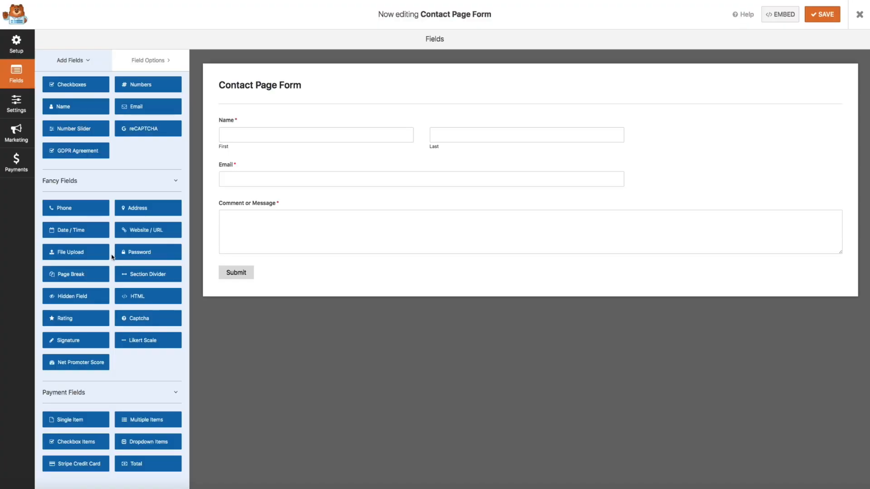
scroll(111, 255, up, 3)
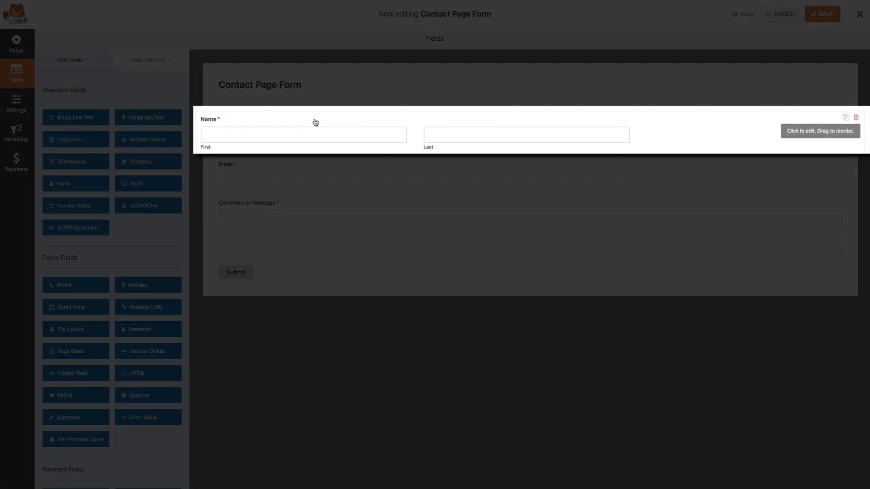
- Switch the Name field's Format to Simple in Field Options
click(315, 122)
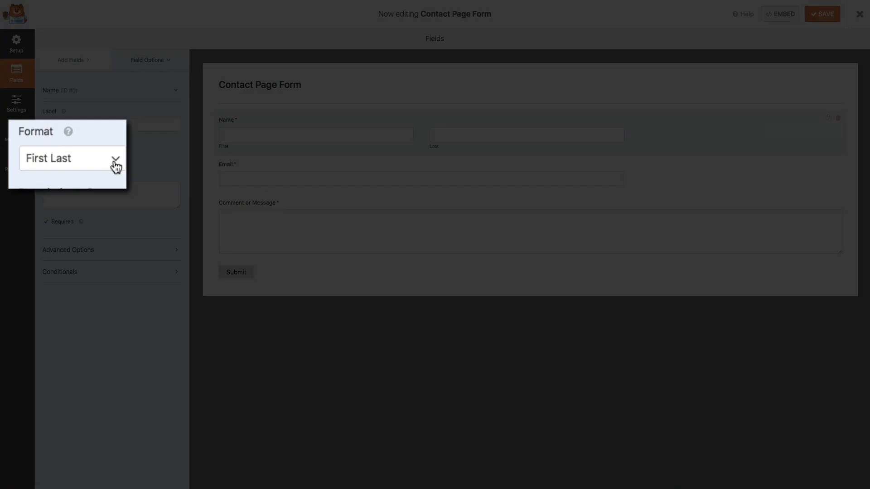
click(115, 161)
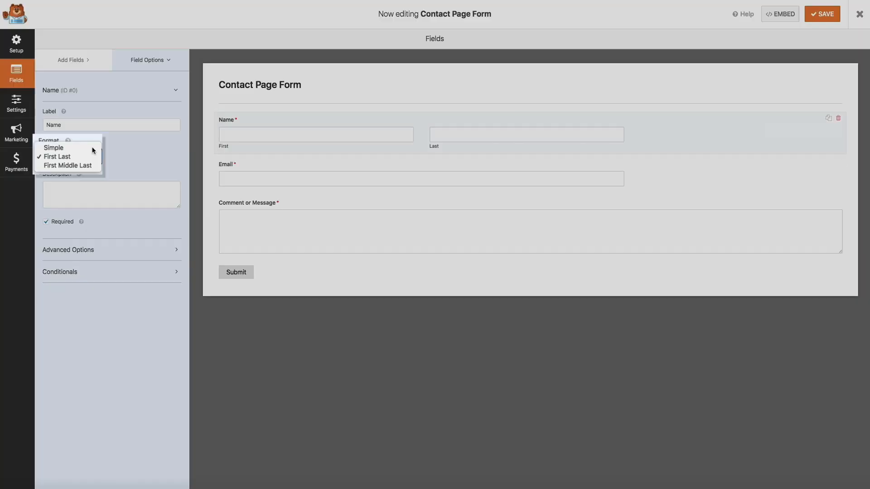
click(109, 144)
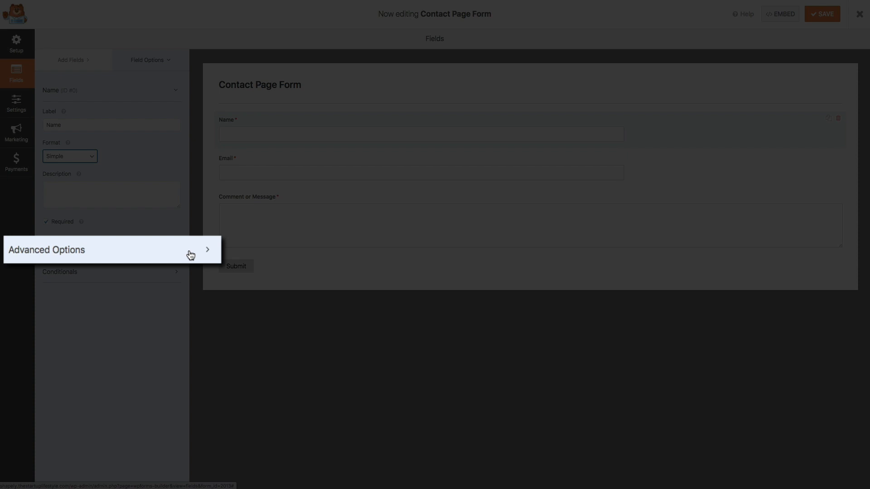
- Set the Name field's Field Size to Large under Advanced Options
click(165, 252)
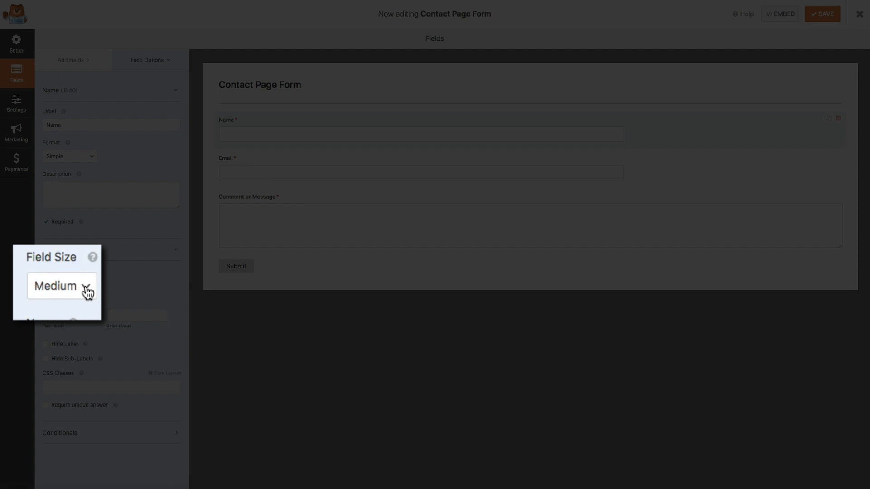
click(87, 291)
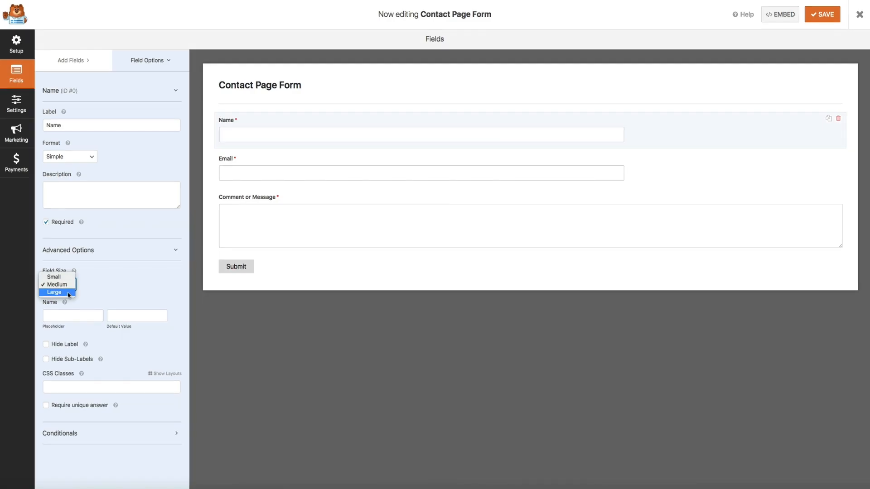
click(67, 293)
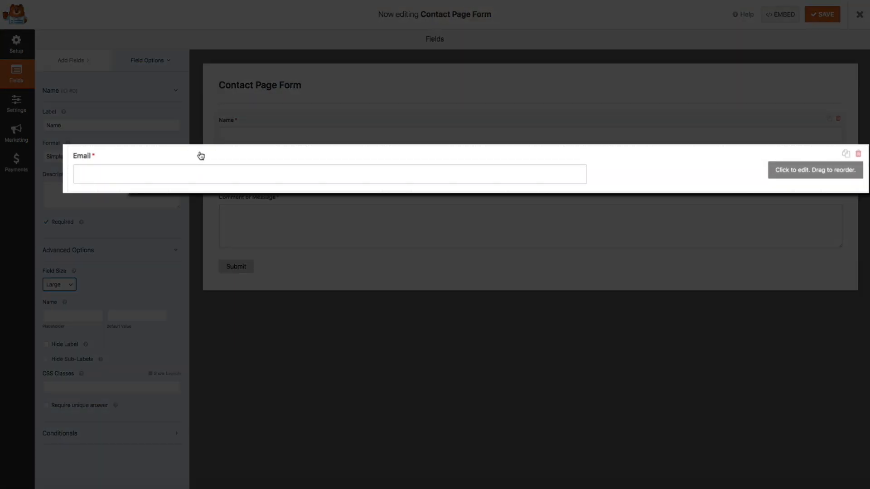
- Change the Email field's Field Size from Medium to Large under Advanced Options
click(201, 156)
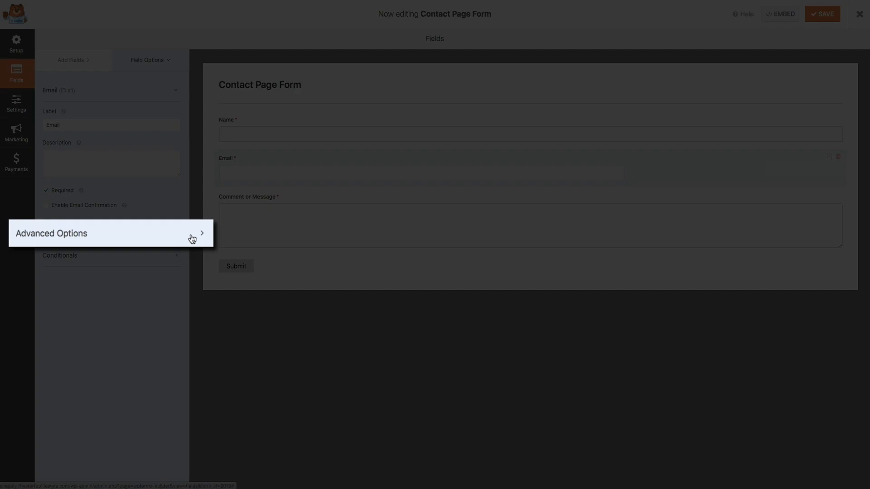
click(192, 239)
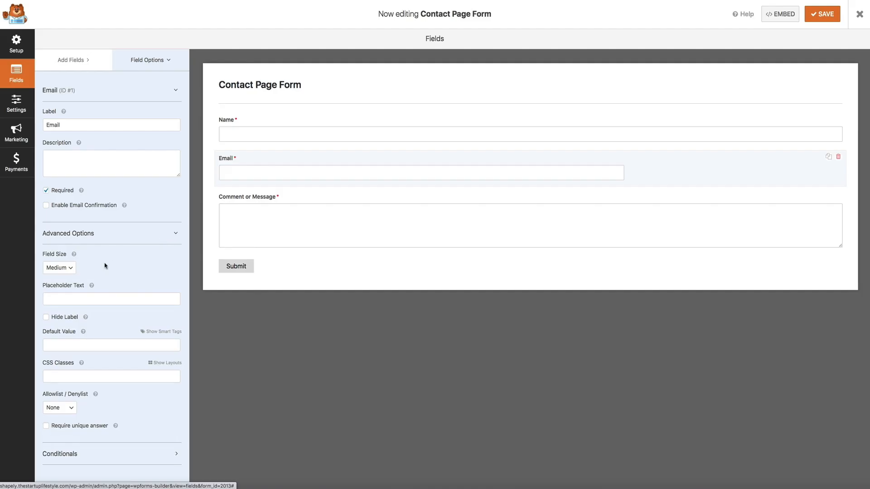
click(69, 270)
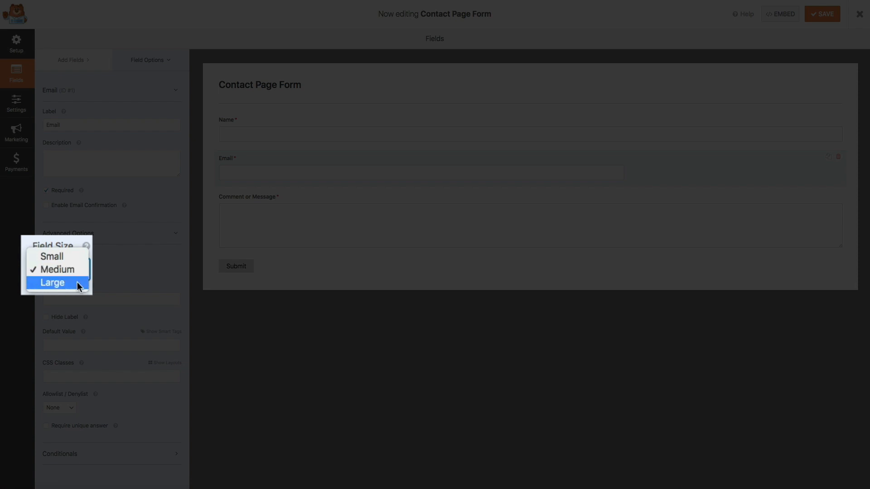
click(69, 278)
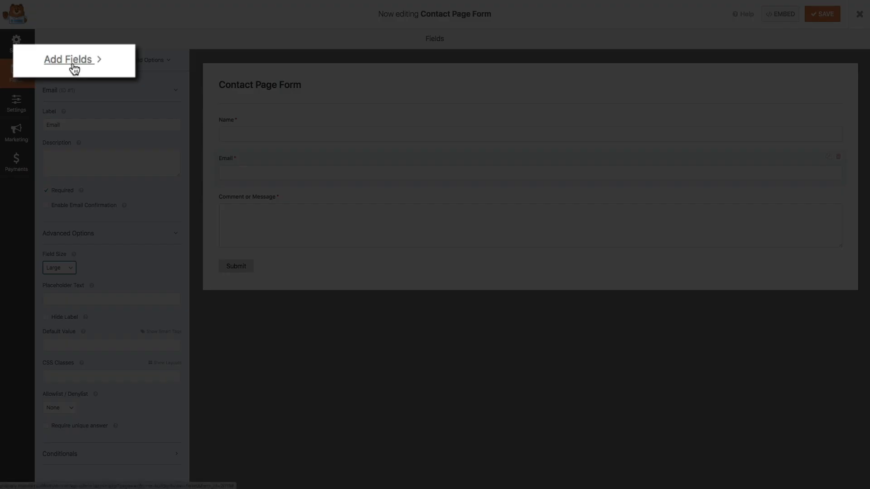
- Add a GDPR Agreement field from Standard Fields so it sits above Submit
click(74, 65)
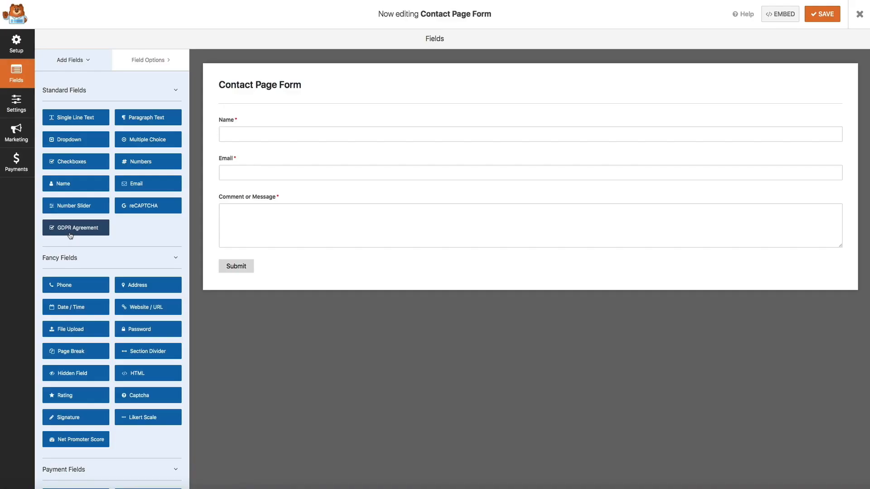
click(70, 234)
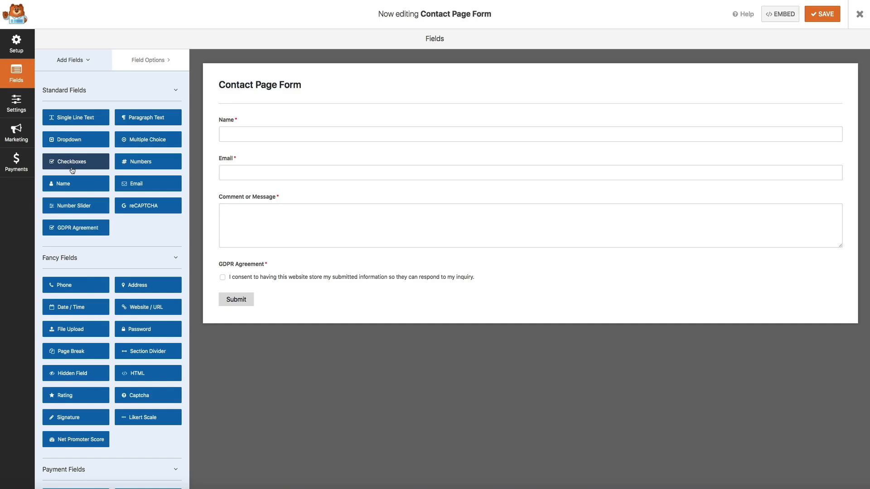
- Add a Checkboxes field, drag it between Email and Comment or Message, and select it
click(72, 170)
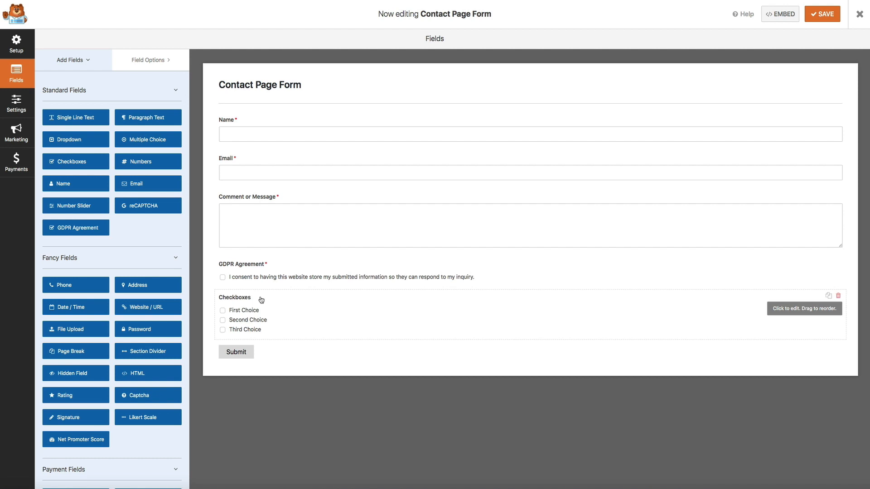
drag(261, 300, 261, 191)
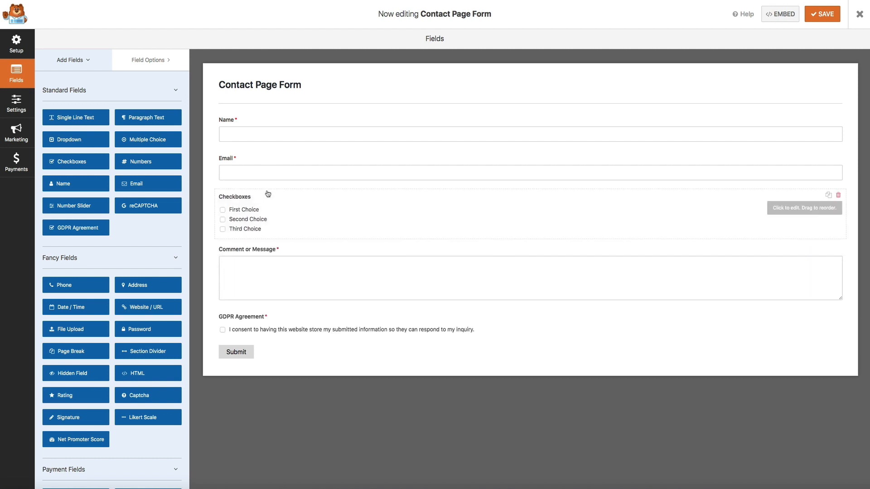
click(292, 199)
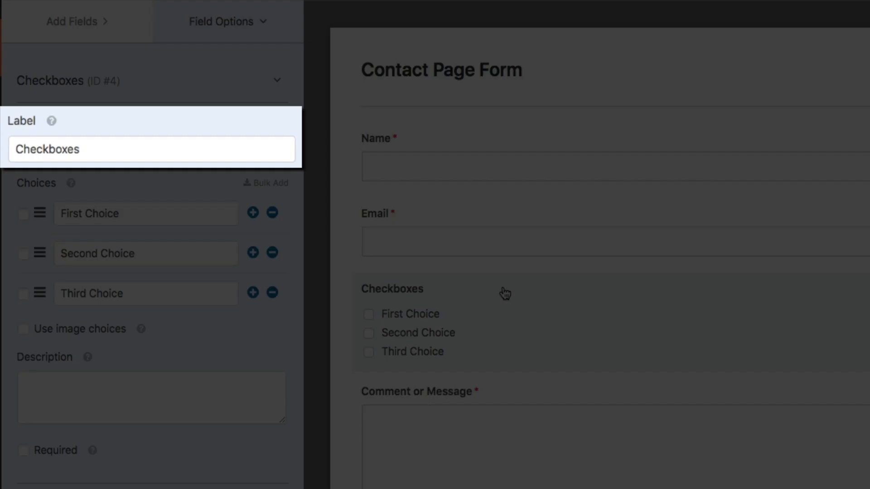
- Label the checkboxes 'What are you interested in?' with choices Personal Training and Online Coaching
double_click(92, 143)
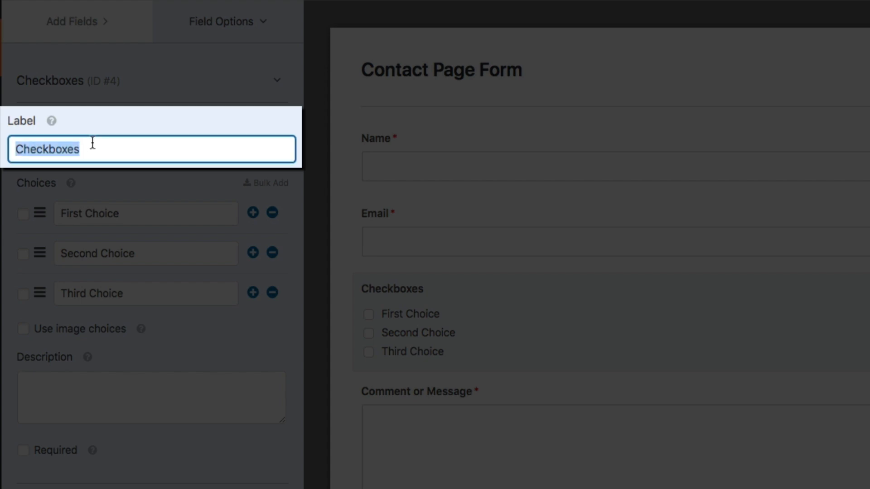
text(What)
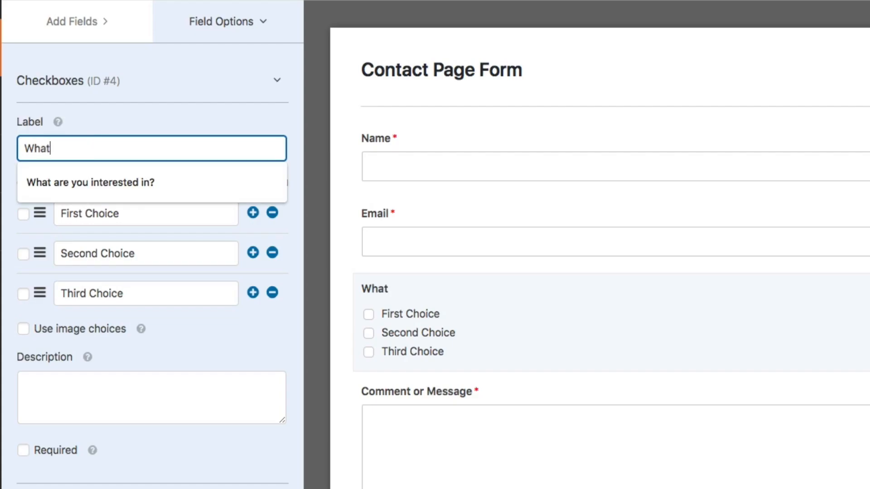
text( are you intereste)
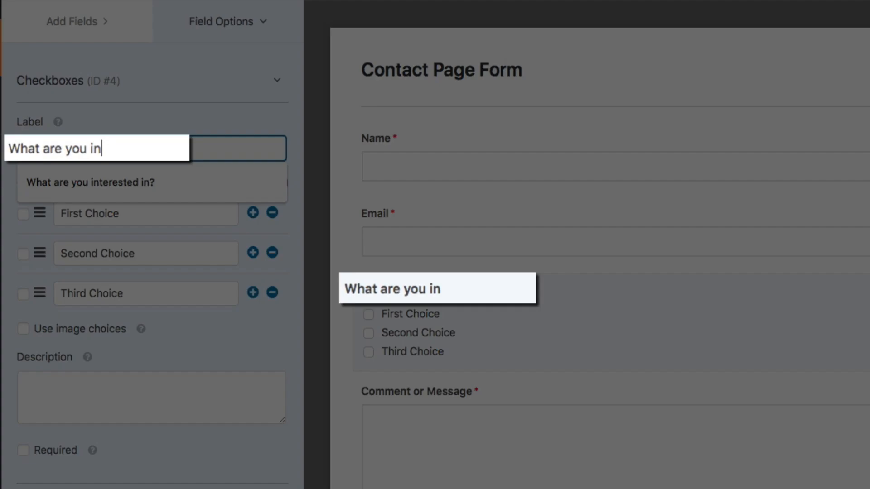
text(d in?)
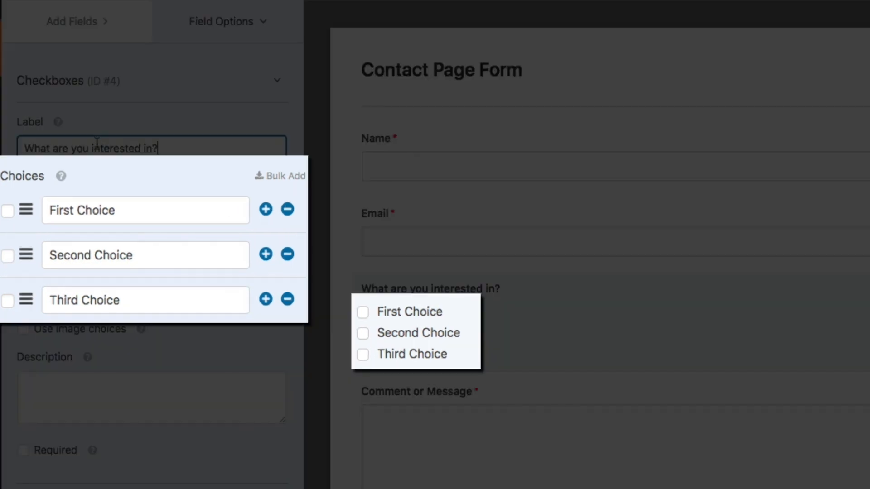
triple_click(123, 210)
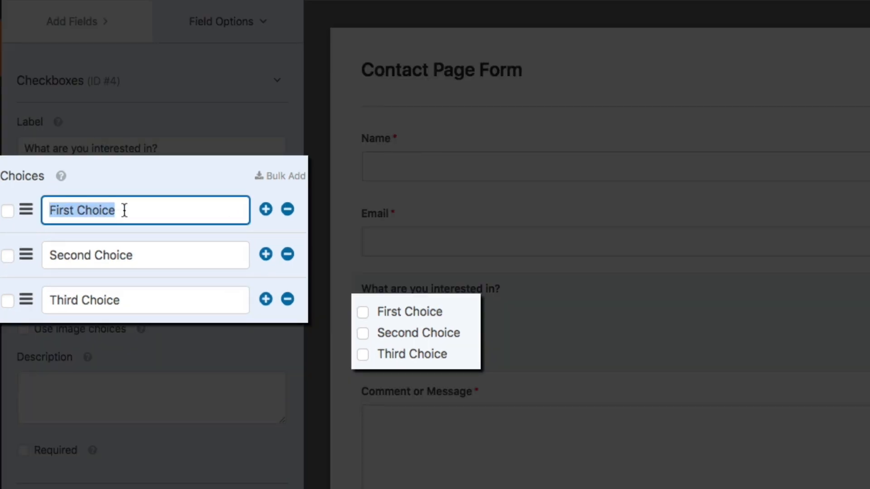
text(Personal Tr)
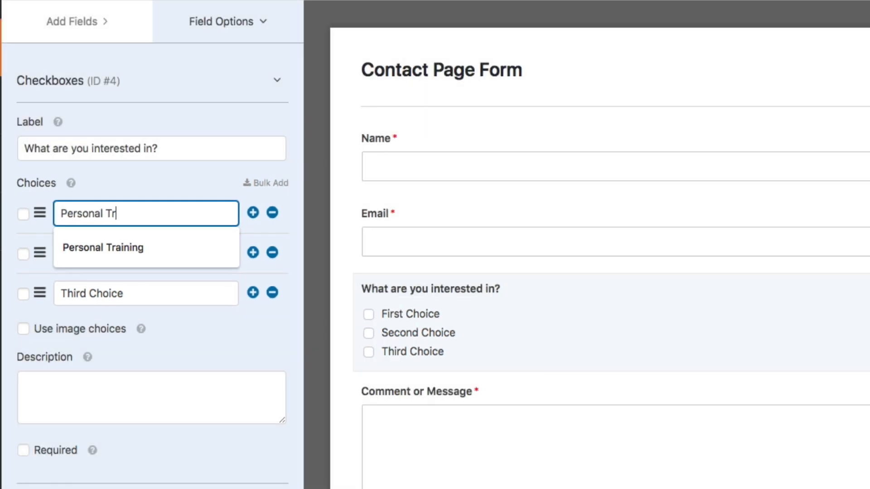
text(aining)
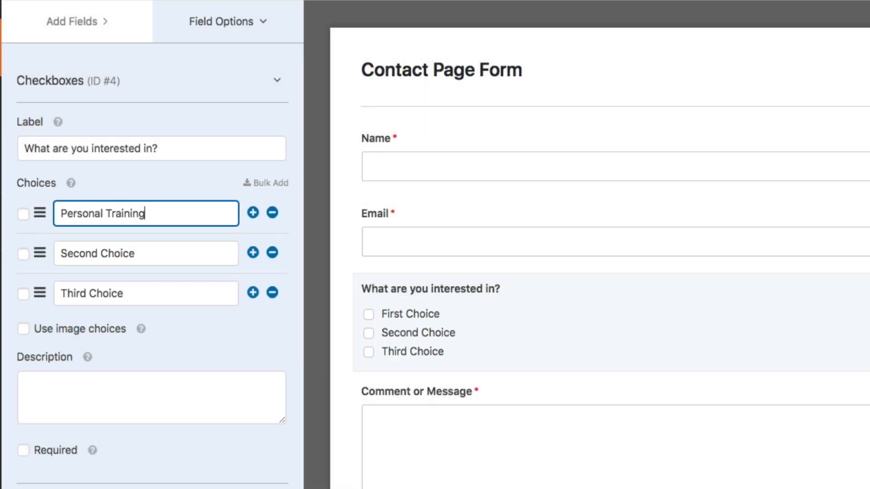
click(148, 254)
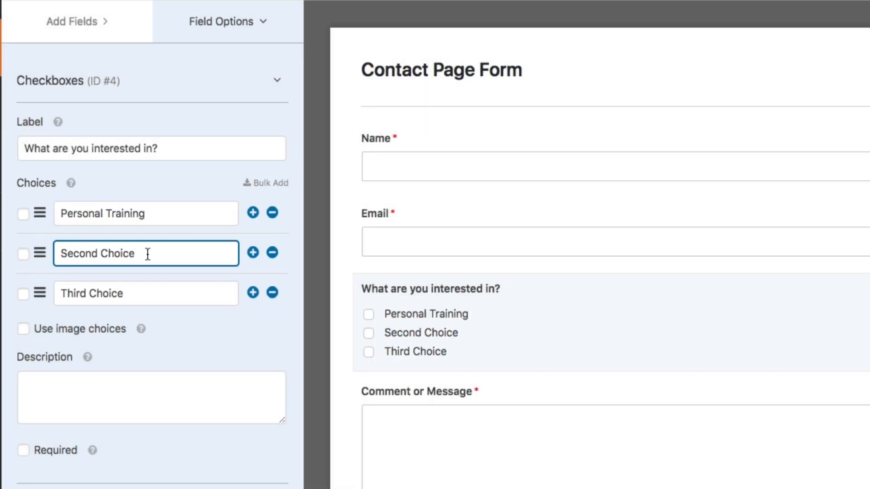
text(On)
triple_click(161, 255)
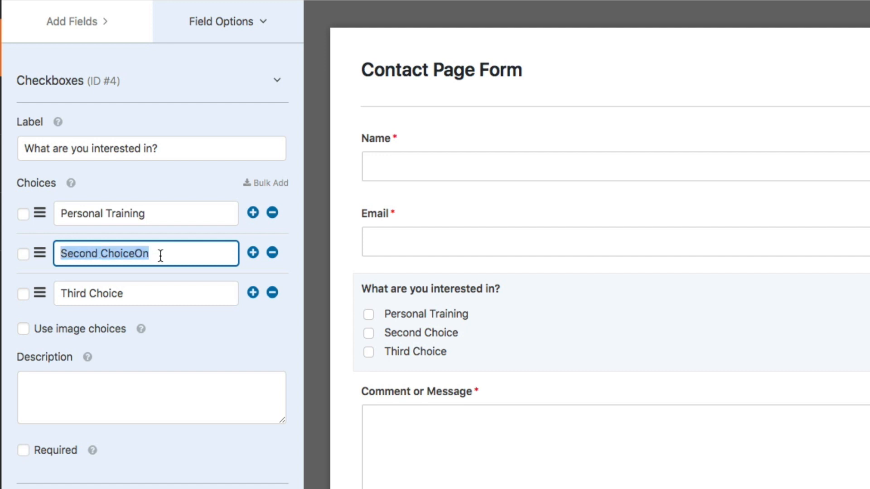
text(Online Coa)
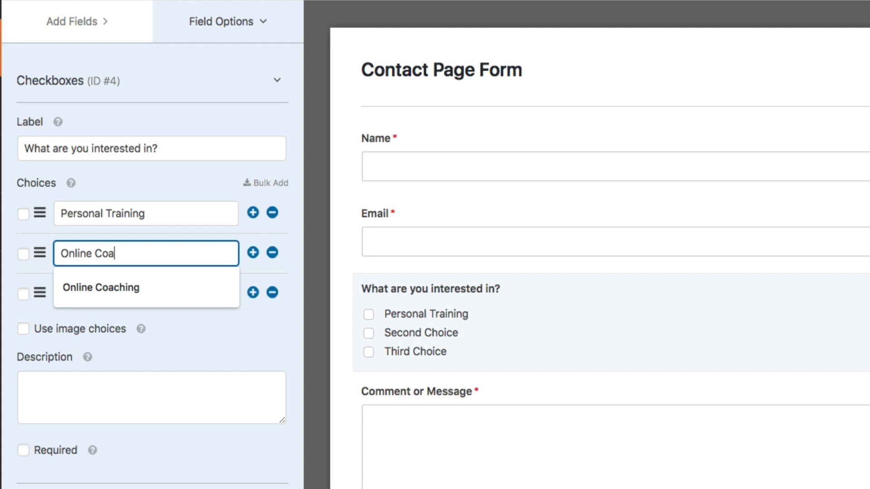
text(ching)
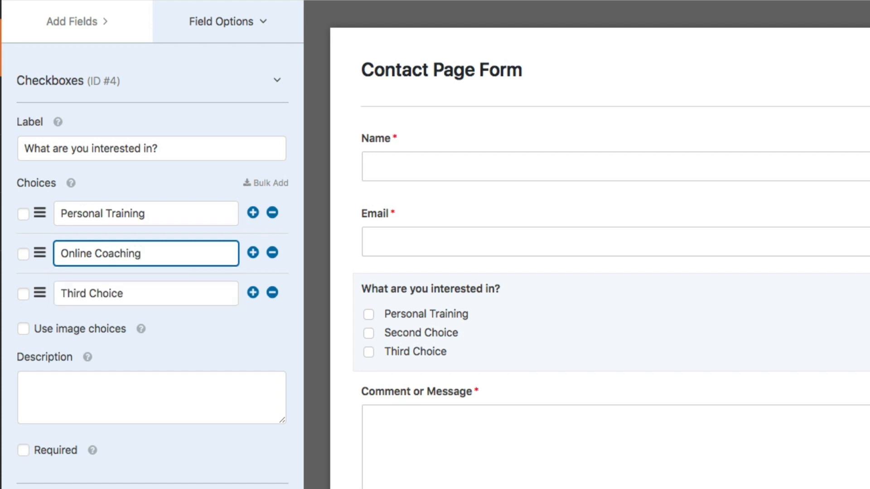
- Rename the third choice to Nutrition Plans and mark the field Required
double_click(169, 292)
click(96, 281)
triple_click(131, 292)
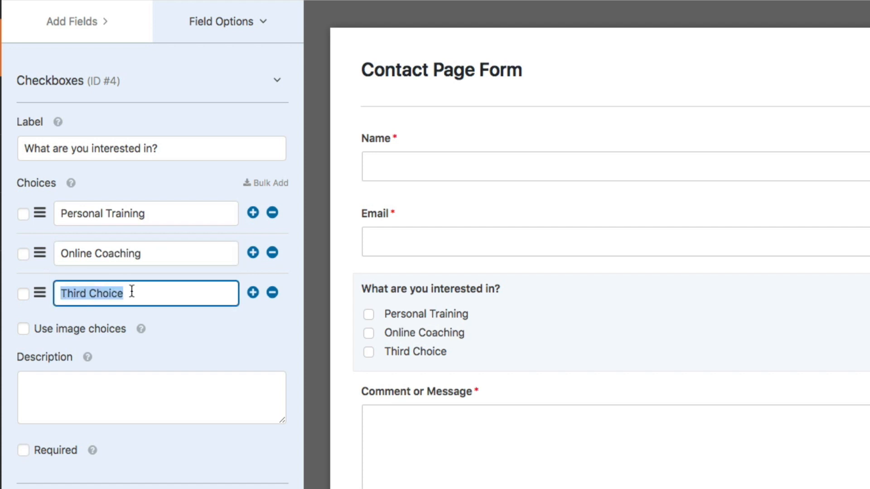
text(Nutri)
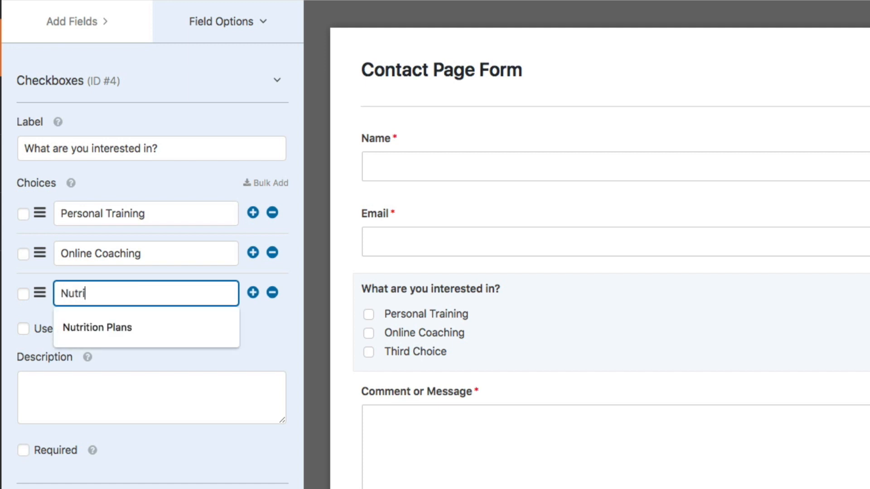
text(tion Plans)
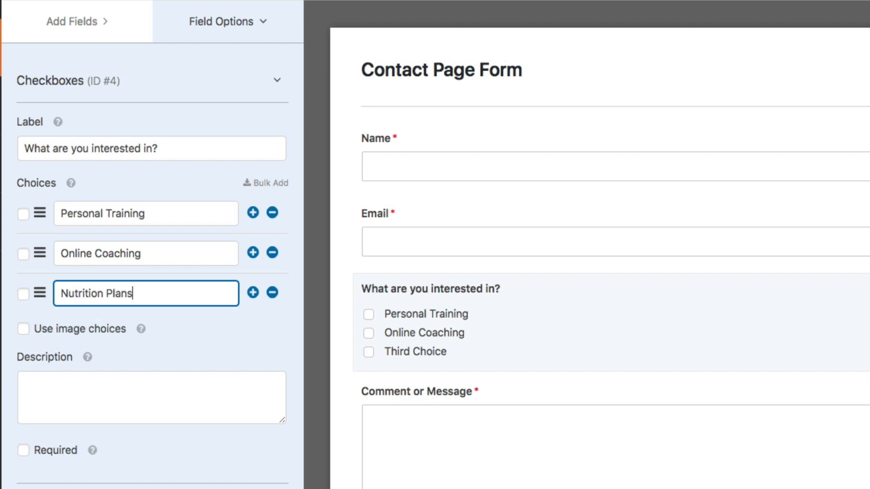
click(256, 316)
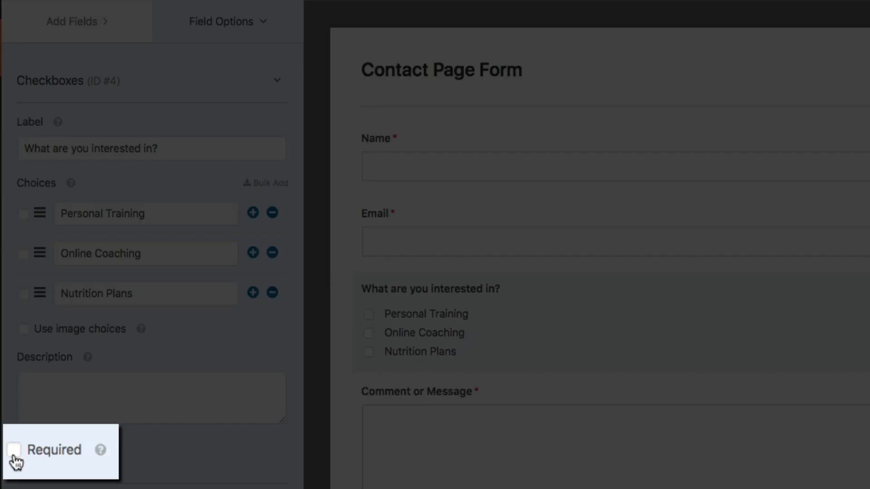
click(14, 451)
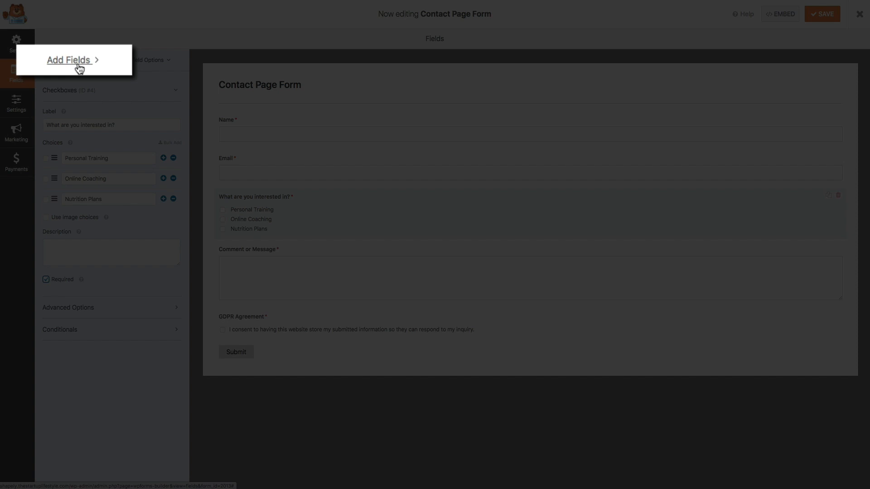
- Add the reCAPTCHA field from Add Fields and confirm the enabled message
click(78, 66)
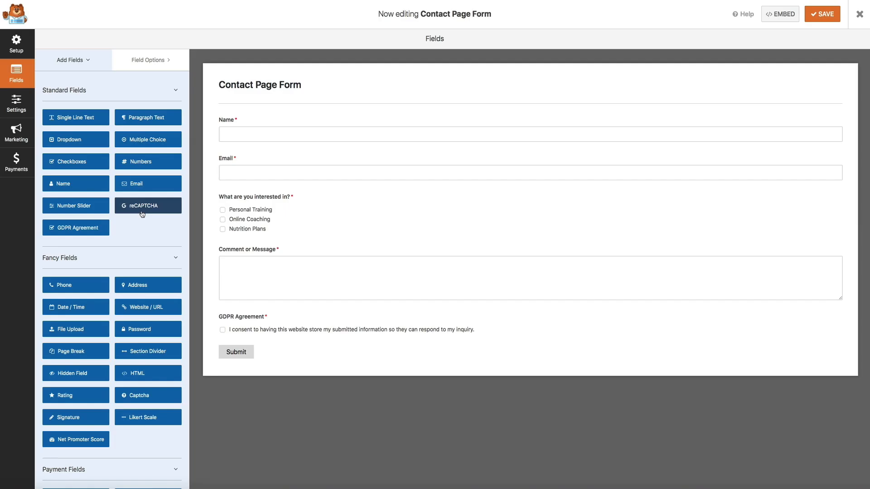
click(142, 212)
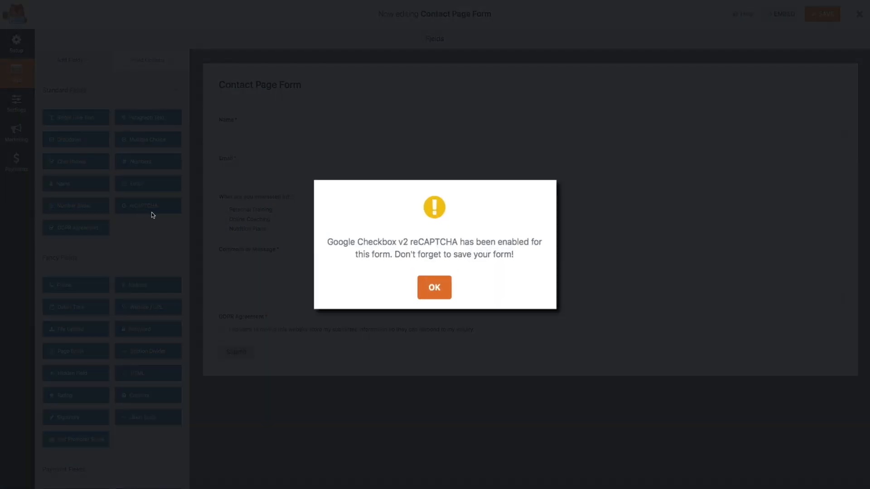
click(442, 298)
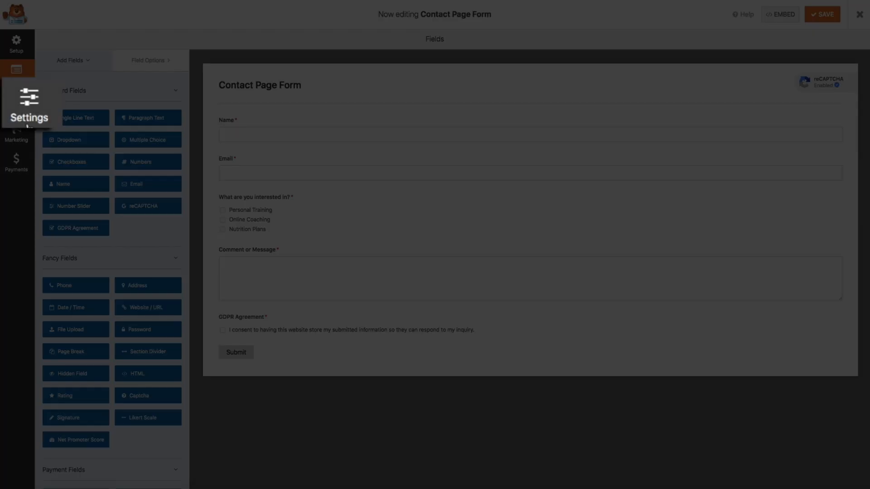
- Open the Contact Page Form's Settings and view its Notifications, showing the Default Notification to the admin email
click(16, 114)
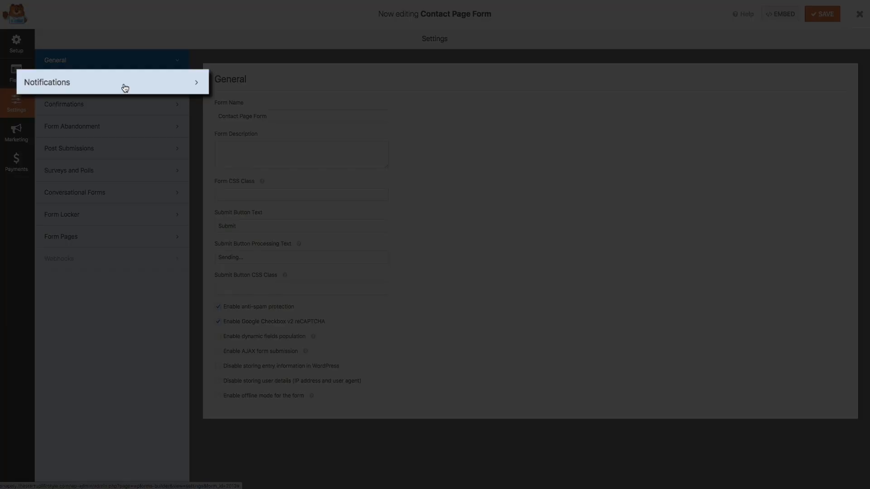
click(125, 88)
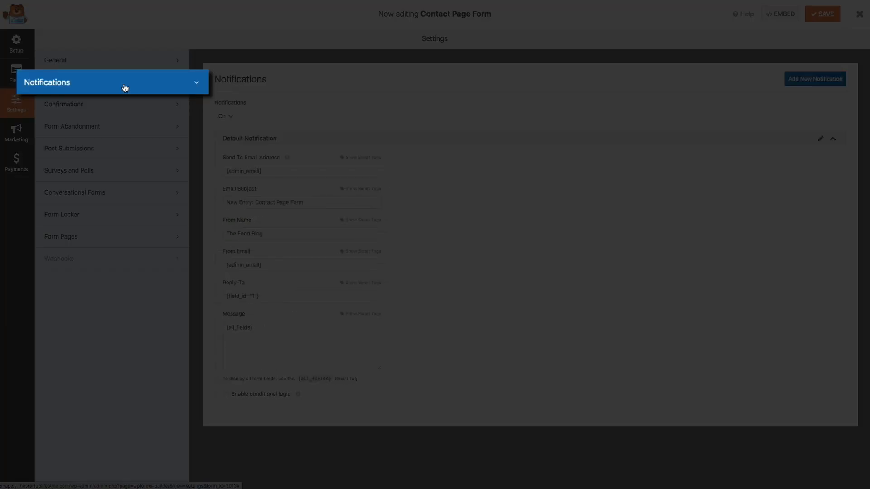
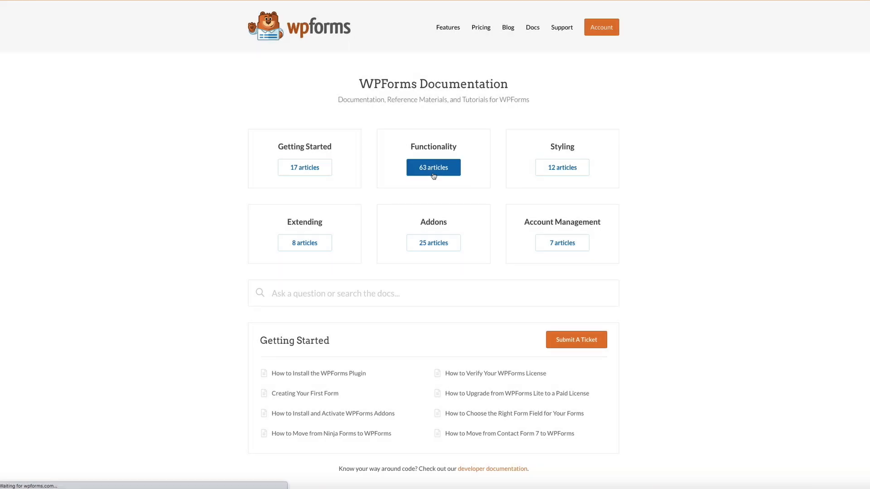
- Open the 63 Functionality articles and read through the form notification emails guide
click(433, 184)
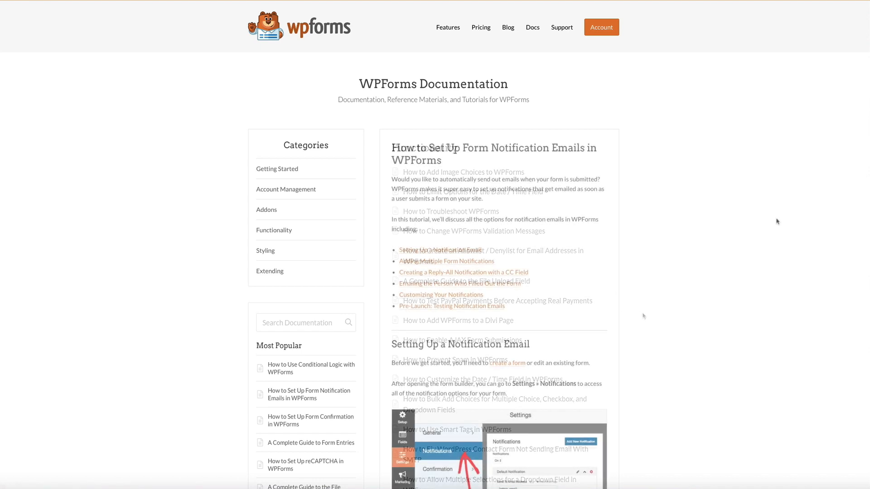
scroll(776, 220, down, 3)
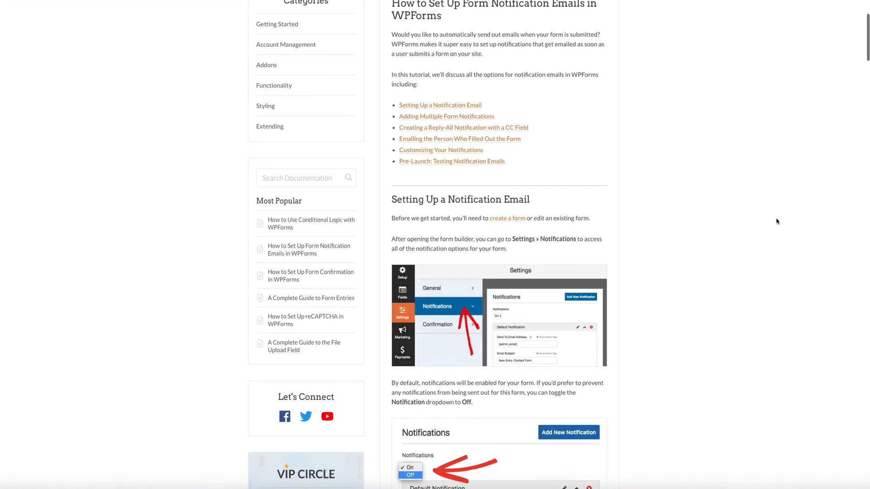
scroll(776, 221, down, 5)
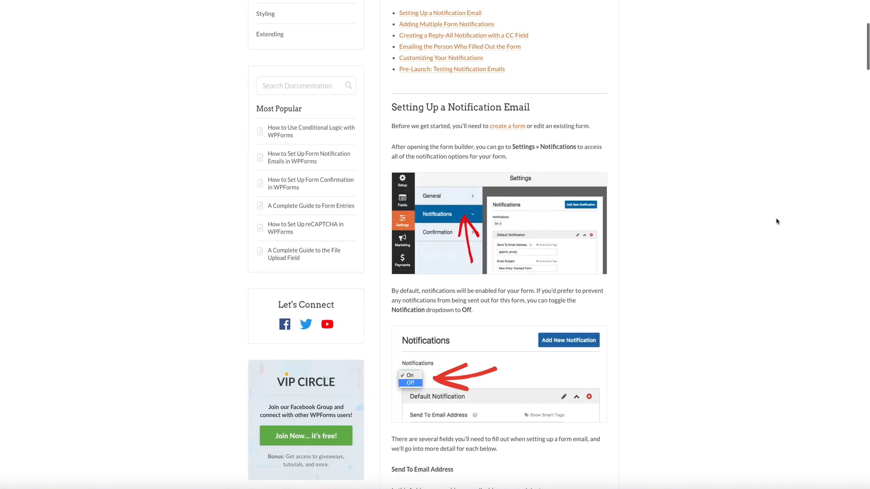
scroll(776, 221, down, 7)
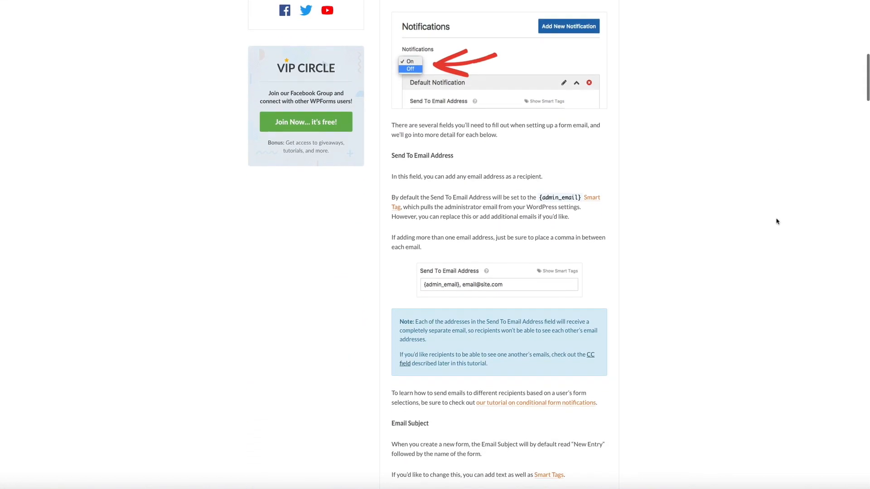
scroll(777, 222, down, 1)
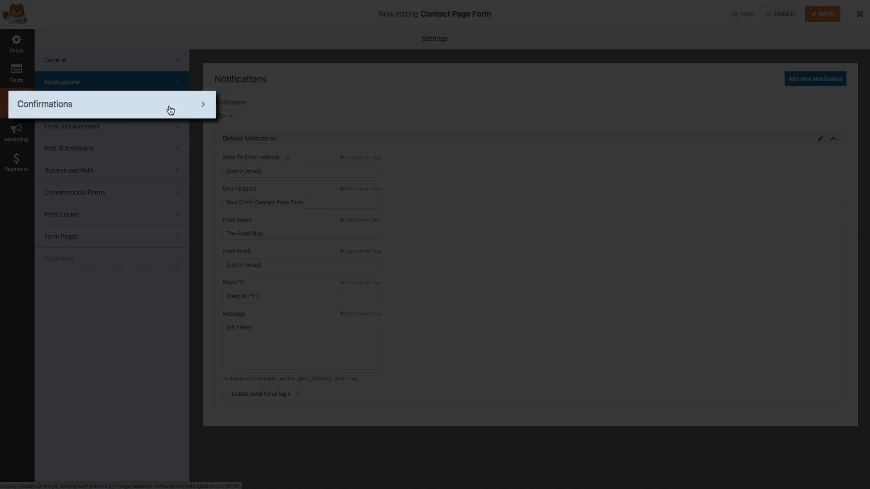
- Show the Contact Page Form's Confirmations and keep Message as the confirmation type
click(169, 109)
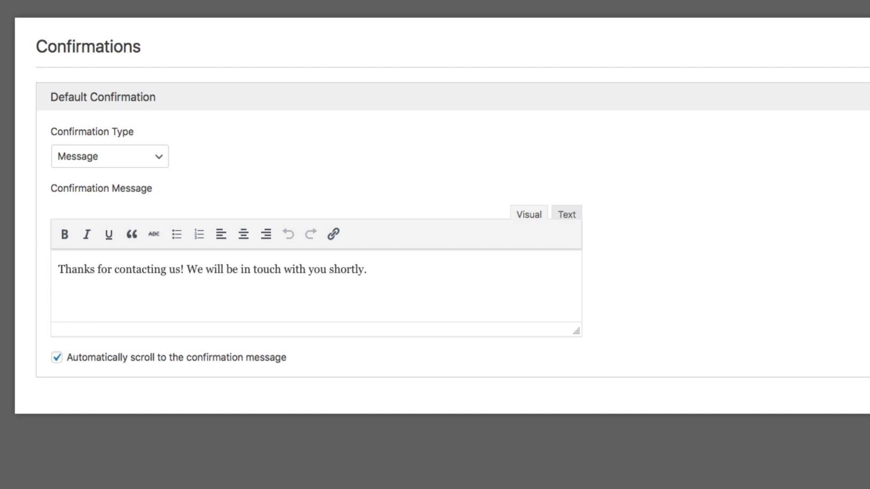
click(155, 155)
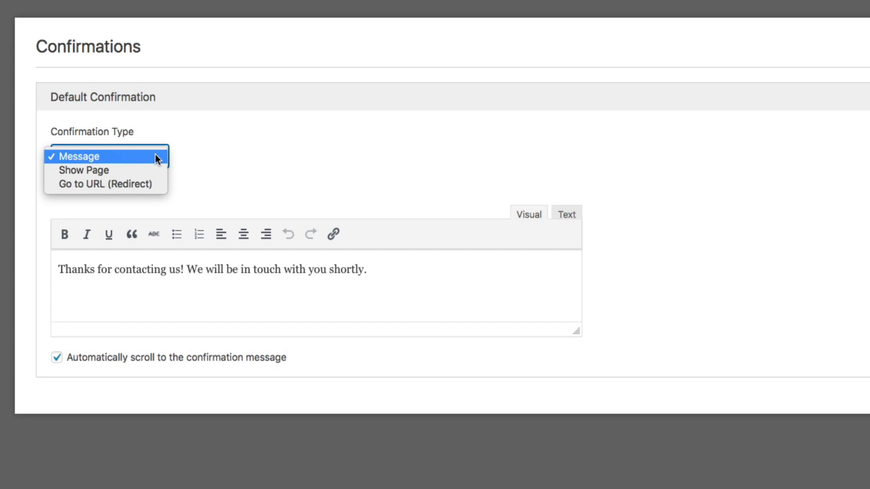
click(229, 123)
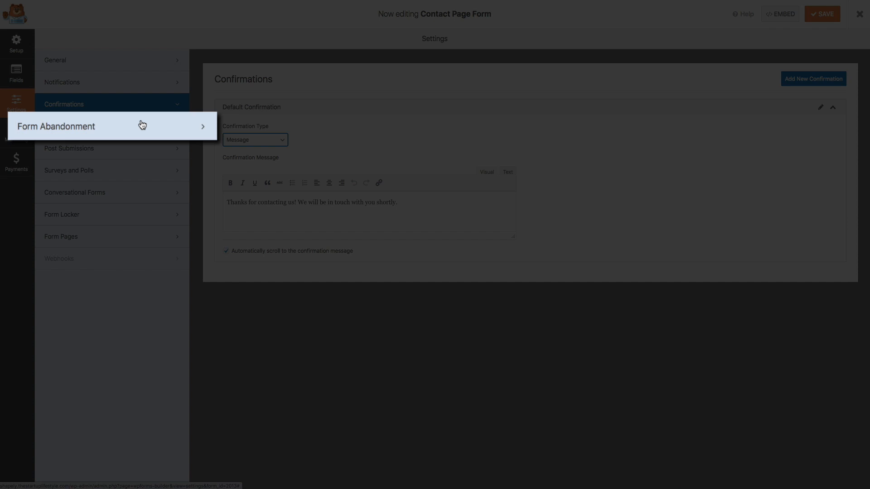
- Enable form abandonment lead capture with duplicate abandon entries prevented
click(142, 125)
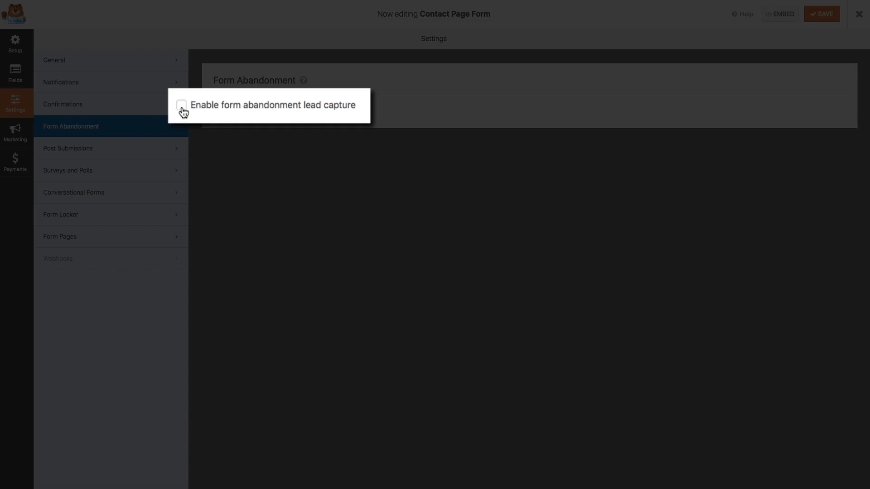
click(217, 106)
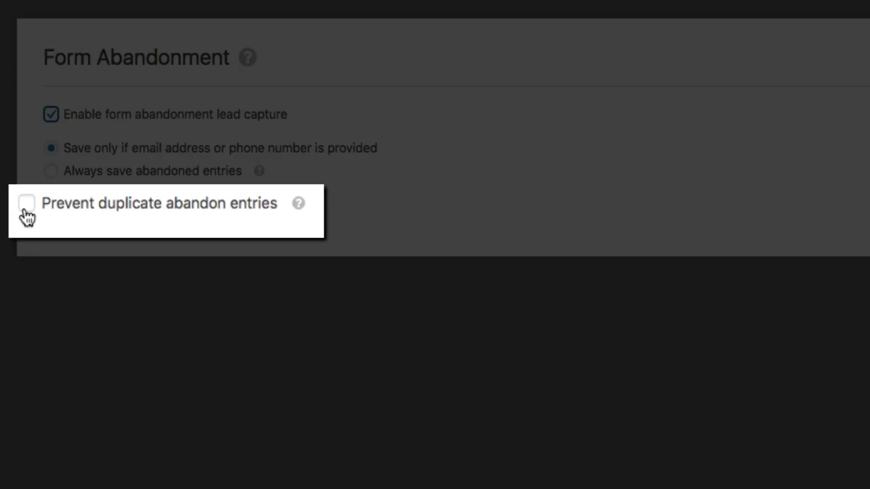
click(50, 206)
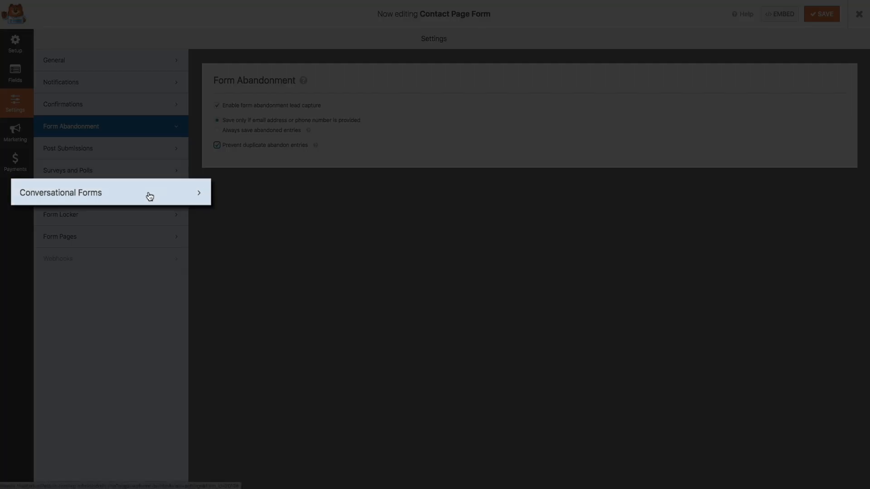
click(149, 195)
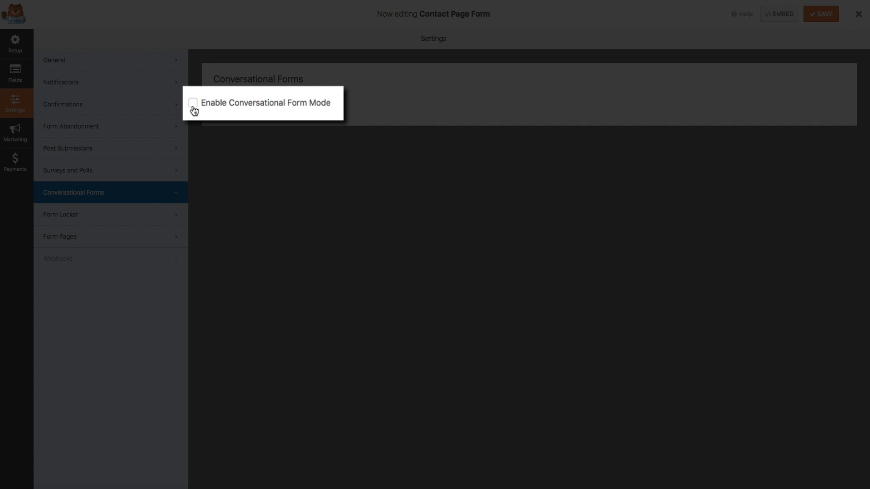
- Turn on Conversational Form Mode and launch the conversational preview
click(193, 104)
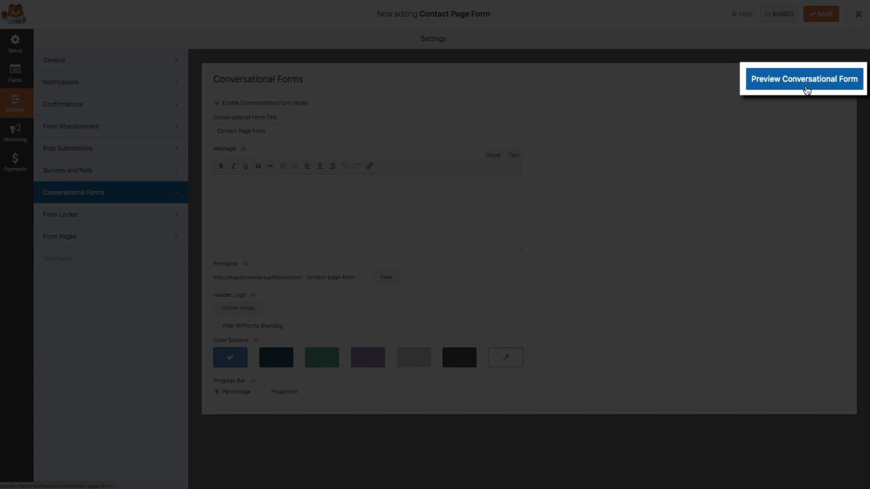
click(805, 80)
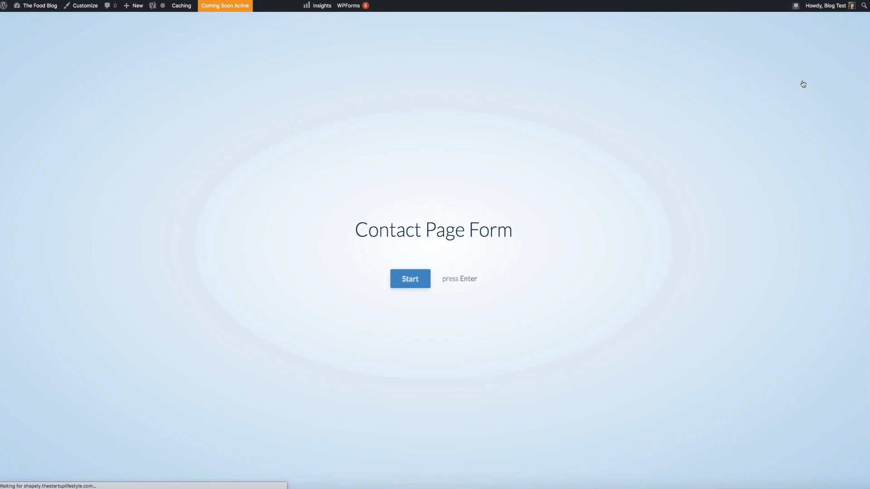
- Run through the conversational preview with a test name, an e-mail address and Online Coaching
click(409, 286)
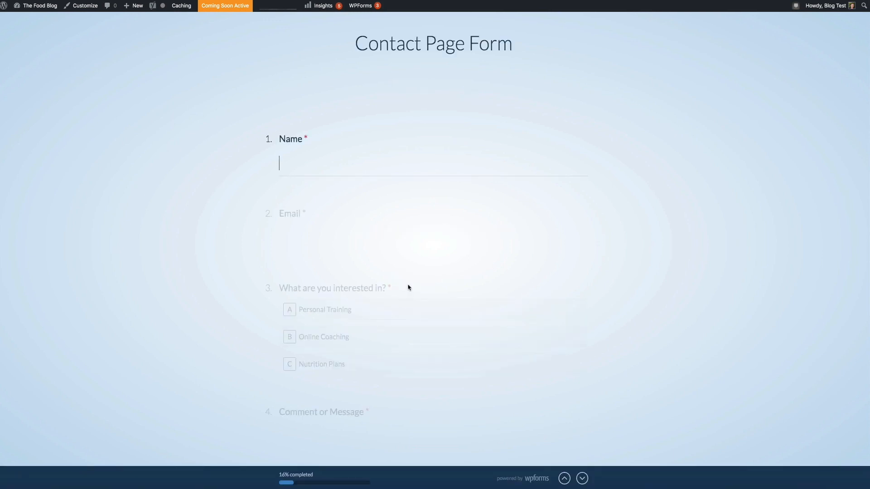
text(Ben)
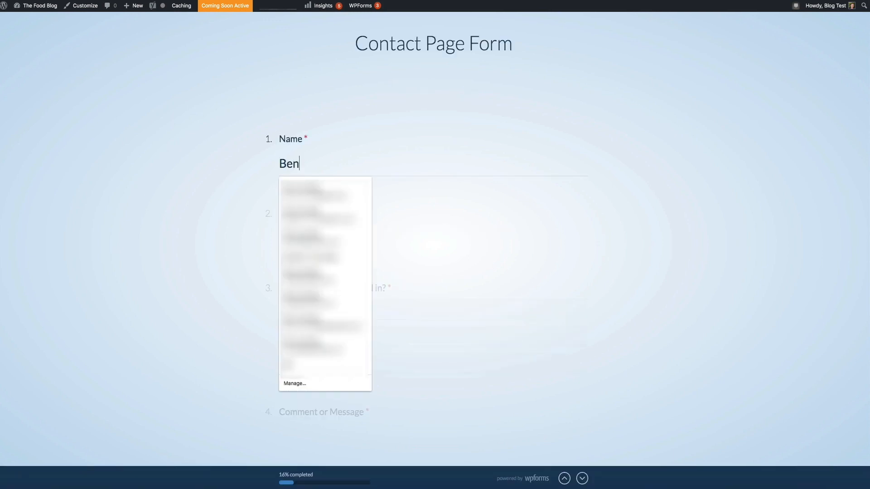
click(124, 310)
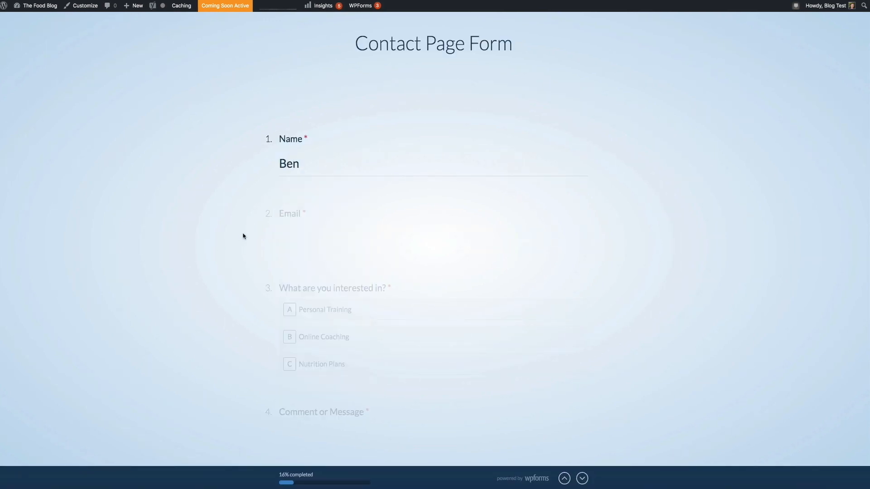
click(290, 214)
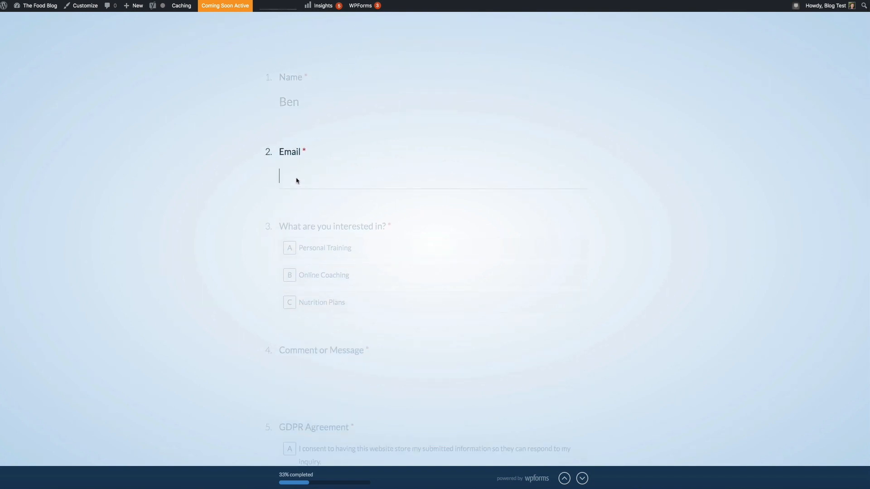
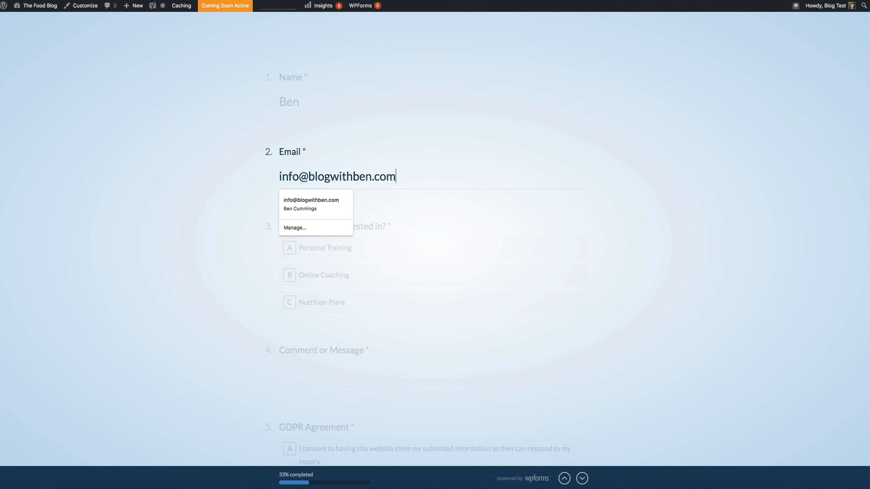
key(Return)
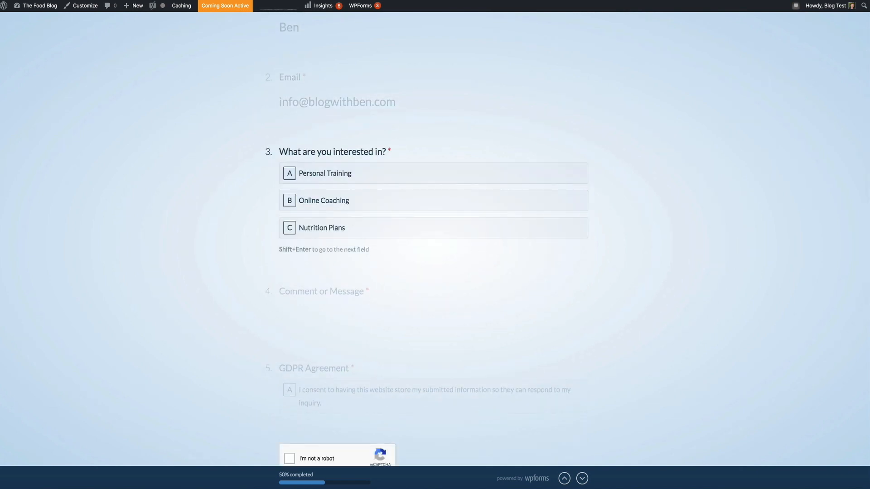
click(288, 201)
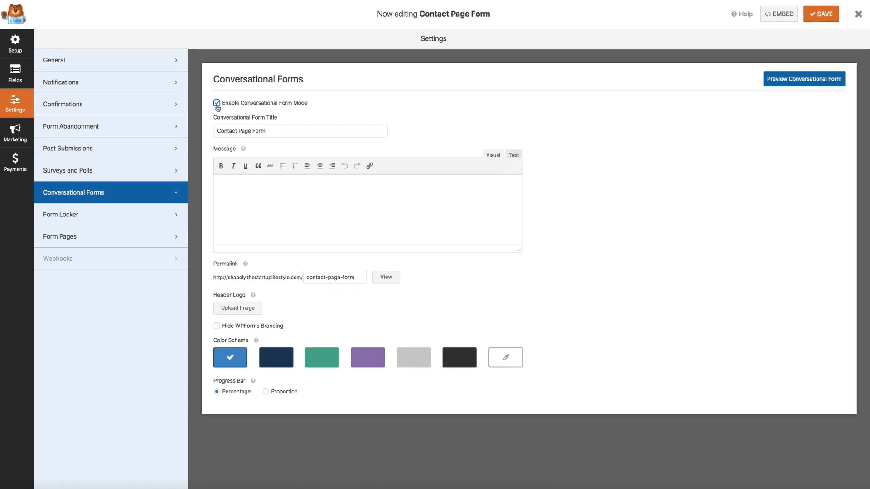
- Disable Conversational Form Mode and save the Contact Page Form
click(217, 104)
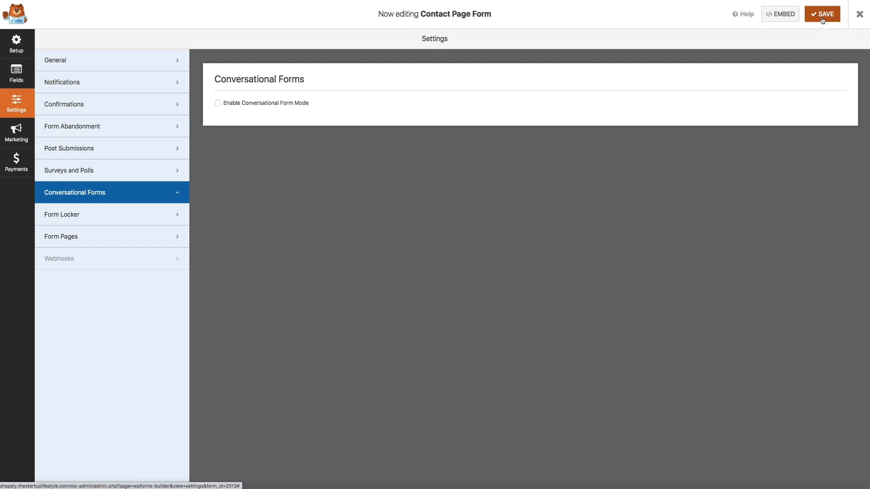
click(822, 20)
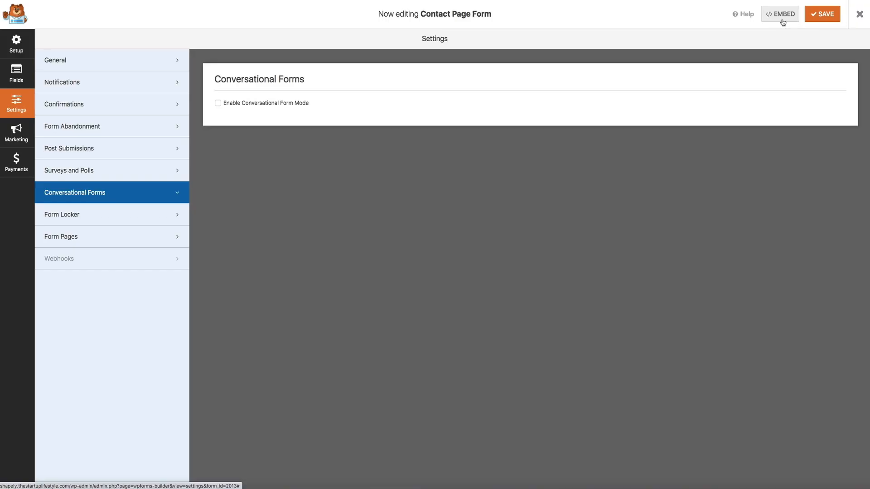
- Copy the form's [wpforms id="2013"] embed shortcode and close the form builder
click(782, 18)
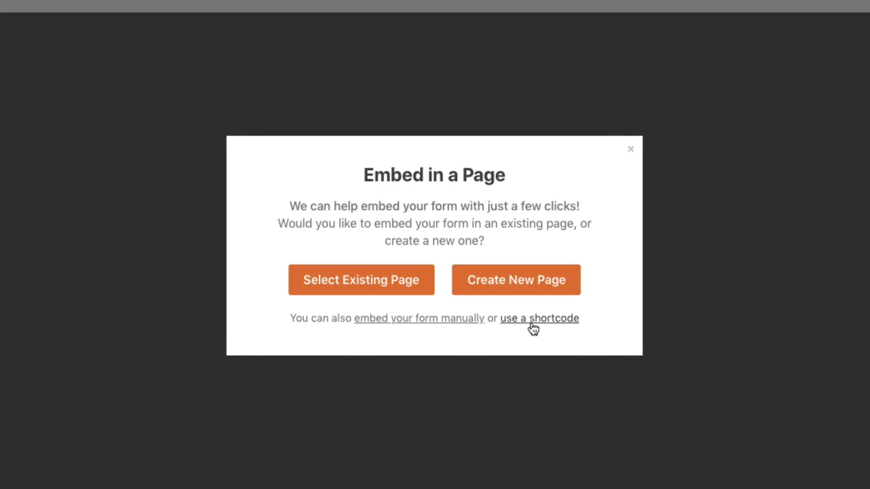
click(534, 319)
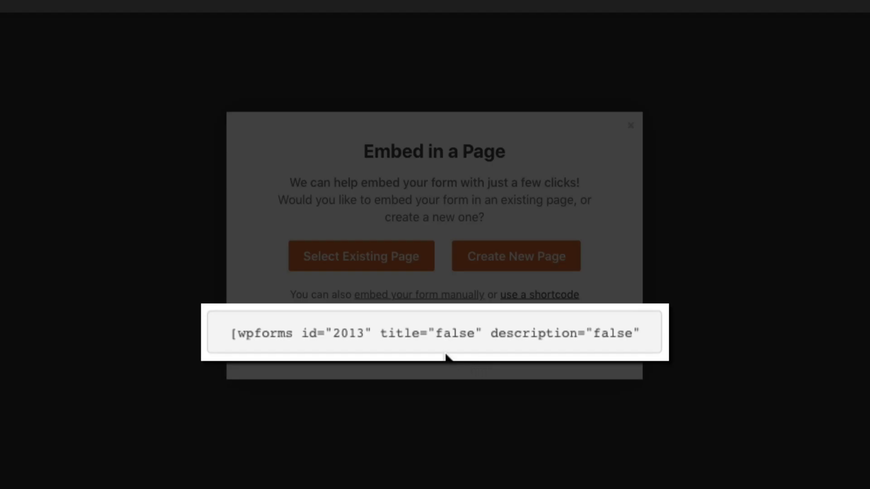
click(450, 336)
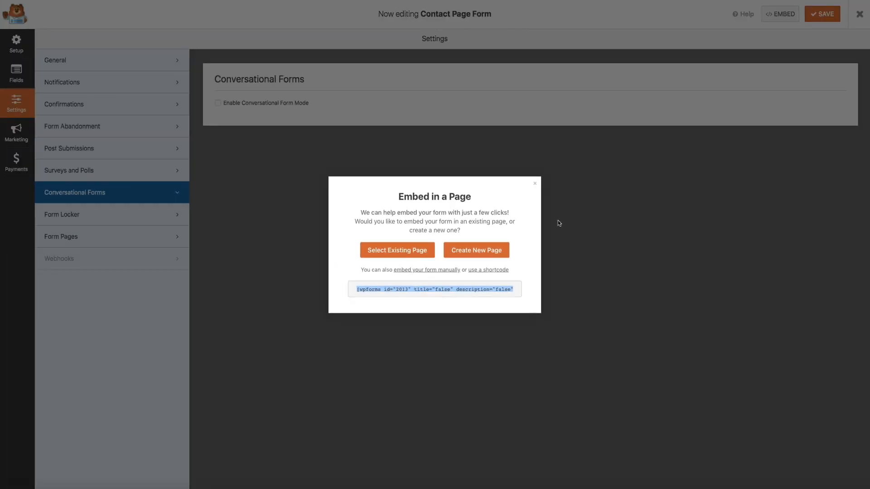
click(535, 185)
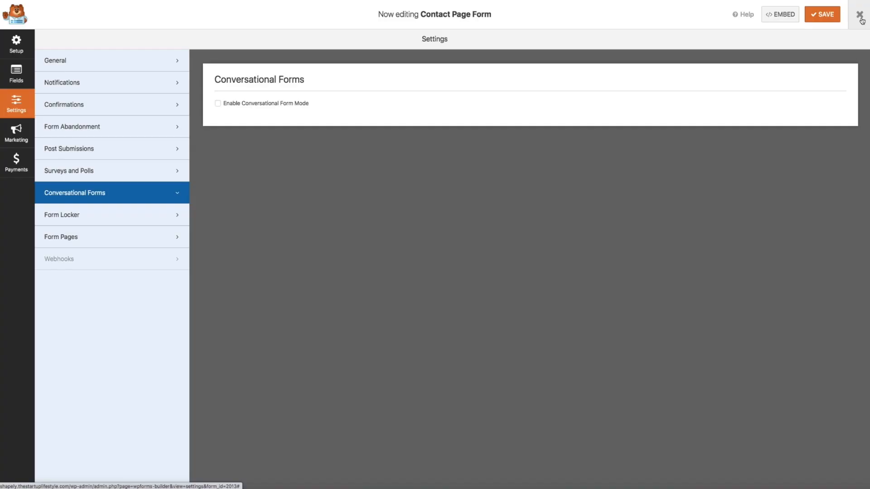
click(858, 18)
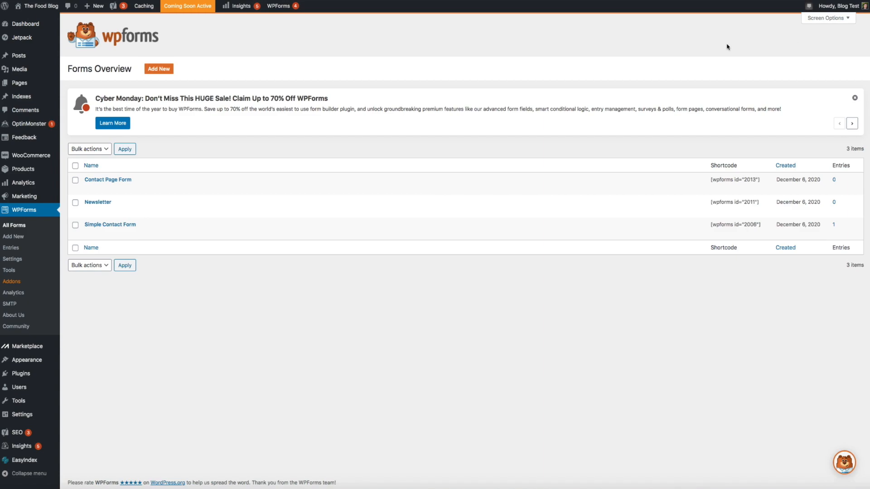
- Paste the [wpforms id="2013"] shortcode into a new block below the Contact page text
mouse_move(24, 82)
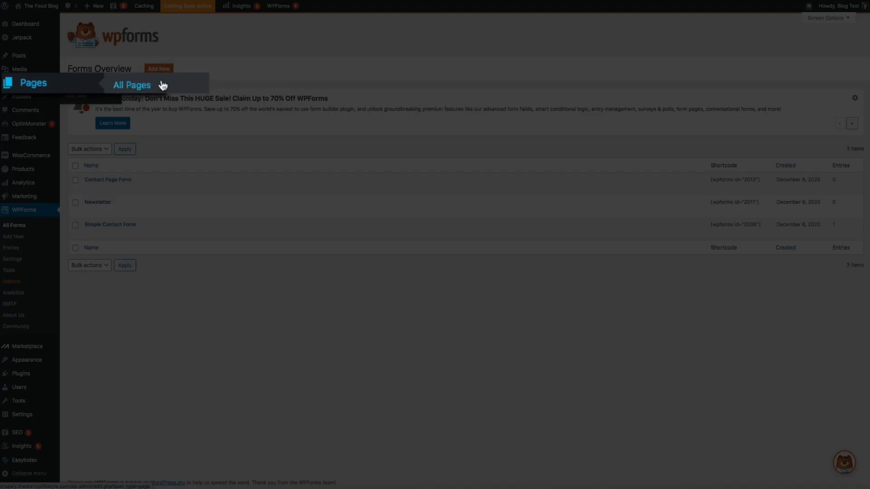
click(163, 85)
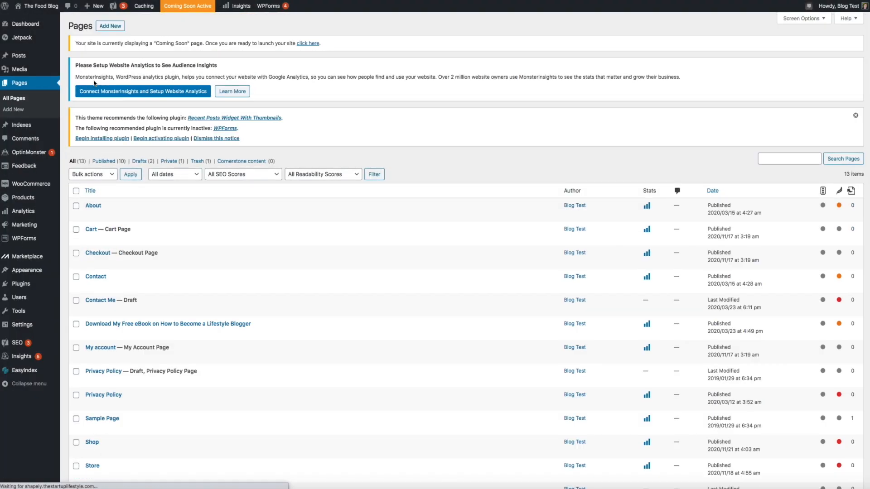
mouse_move(90, 286)
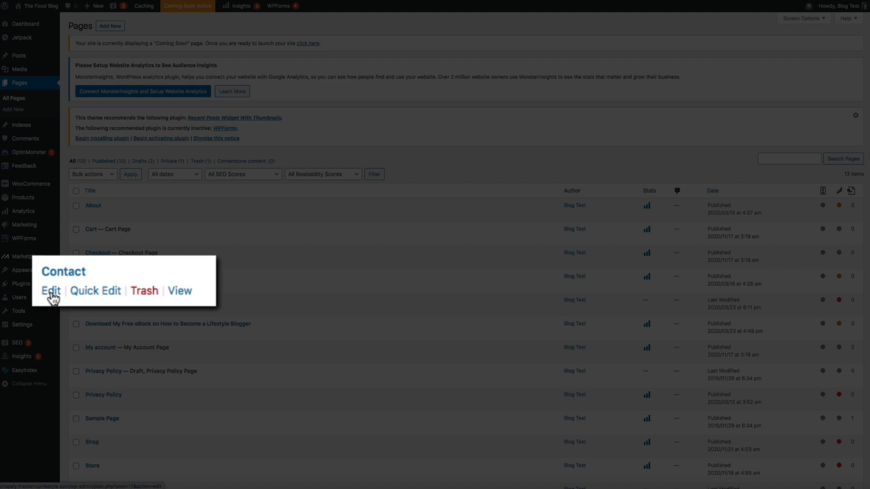
click(51, 292)
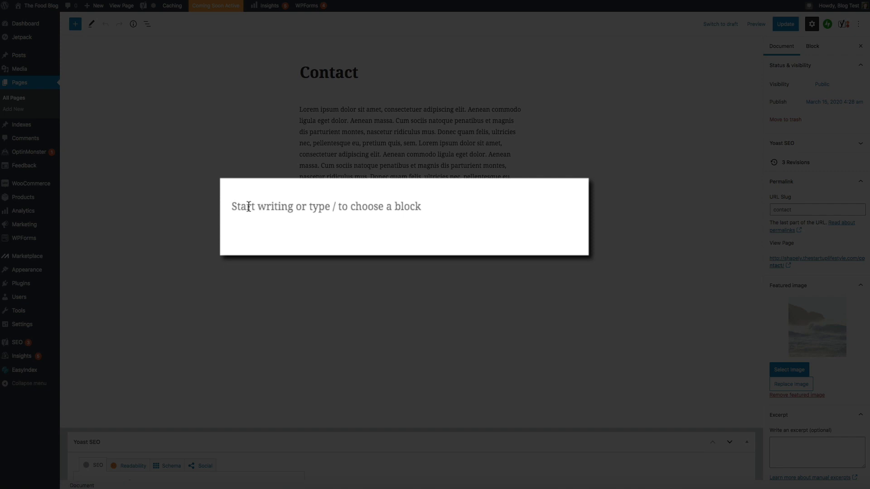
click(307, 209)
text([wpforms id="2013" title="false" description="false"])
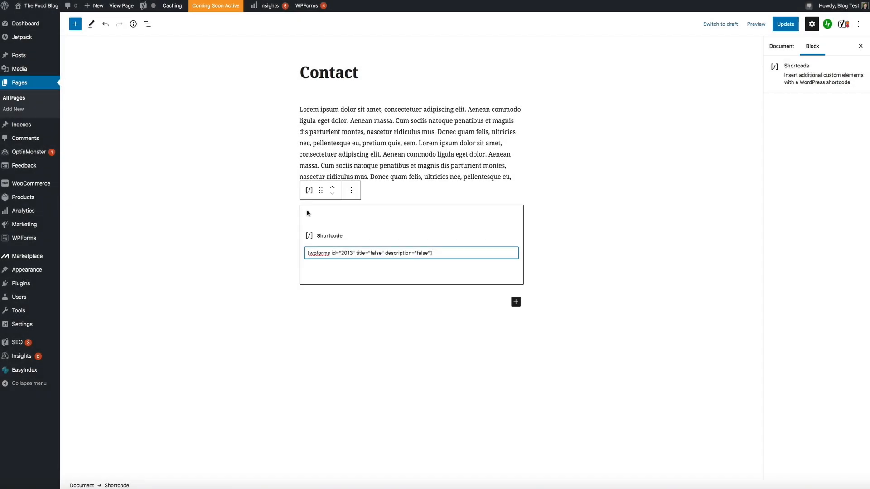
click(274, 253)
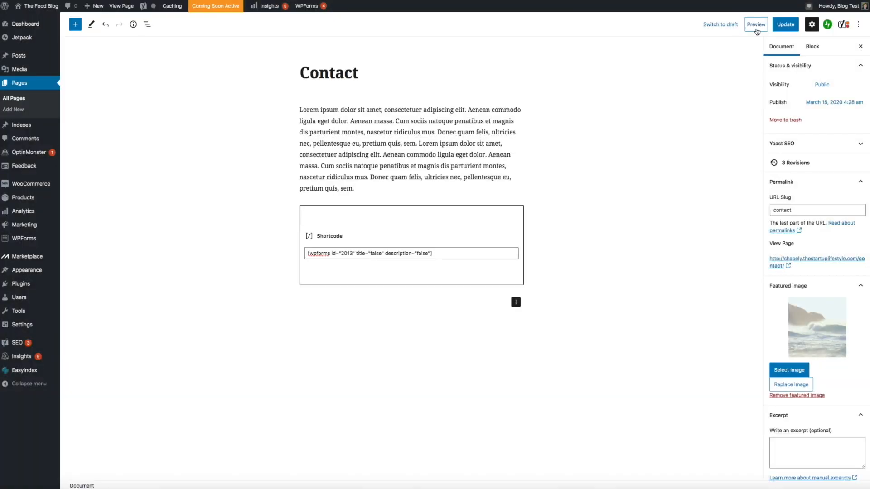
click(756, 25)
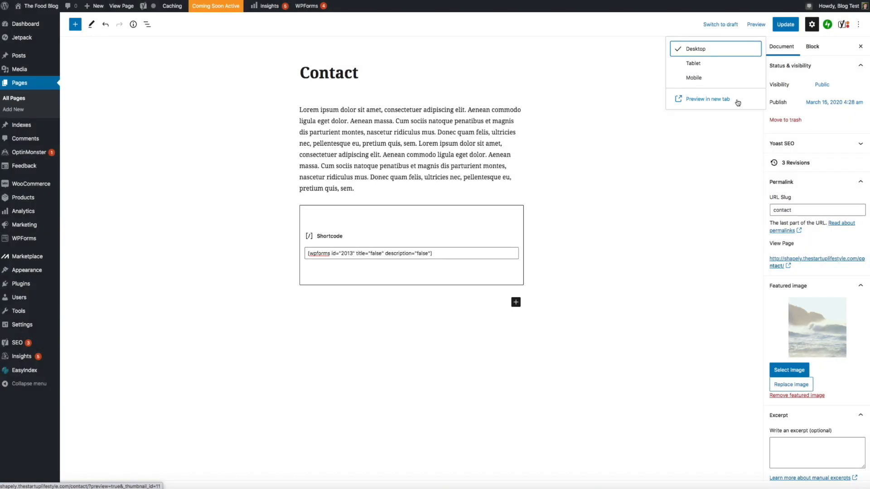
click(737, 101)
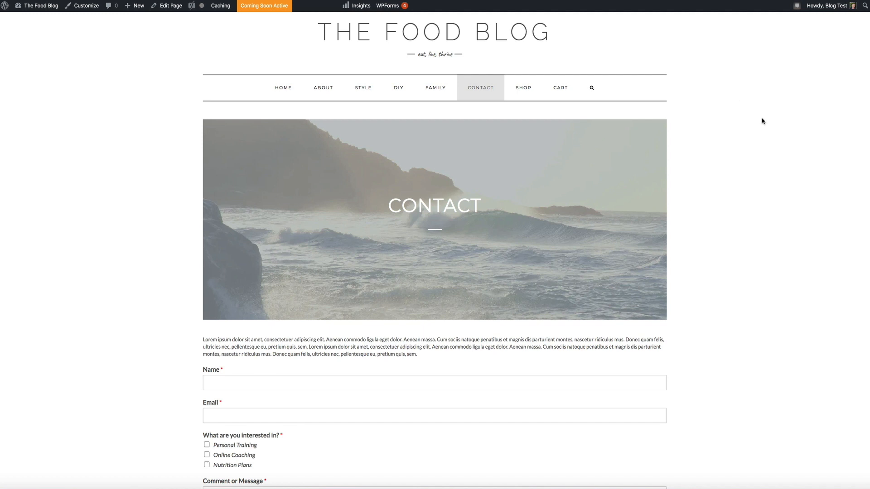
scroll(762, 121, down, 5)
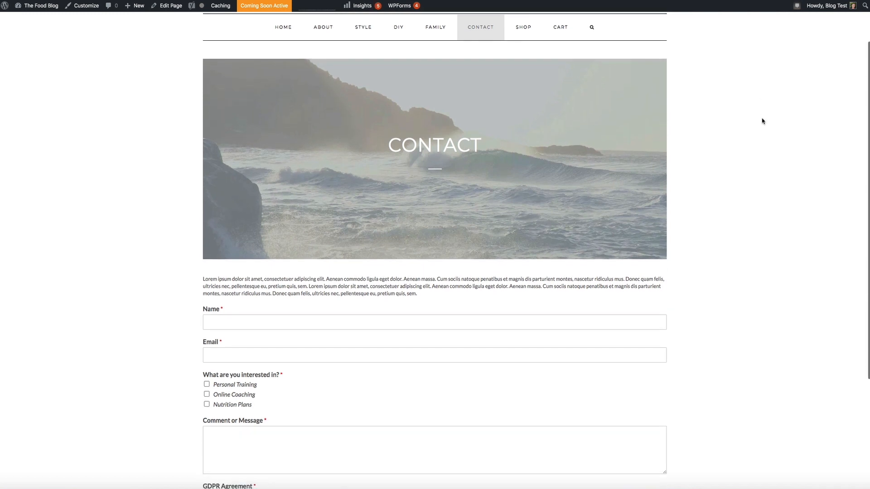
scroll(763, 121, down, 4)
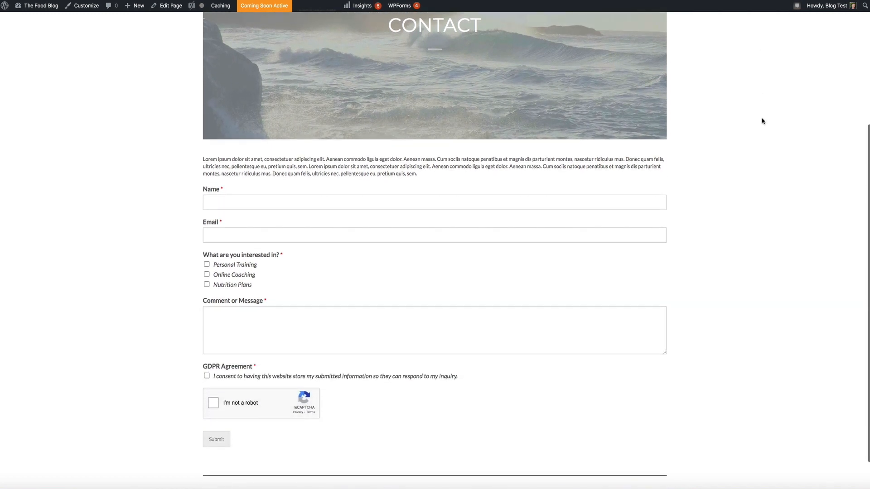
scroll(762, 121, down, 2)
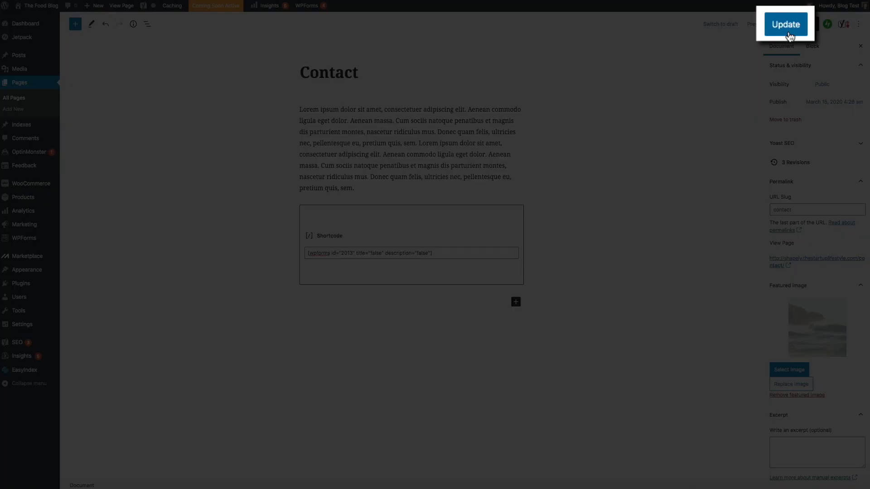
- Update the Contact page and view the published page's form
click(787, 28)
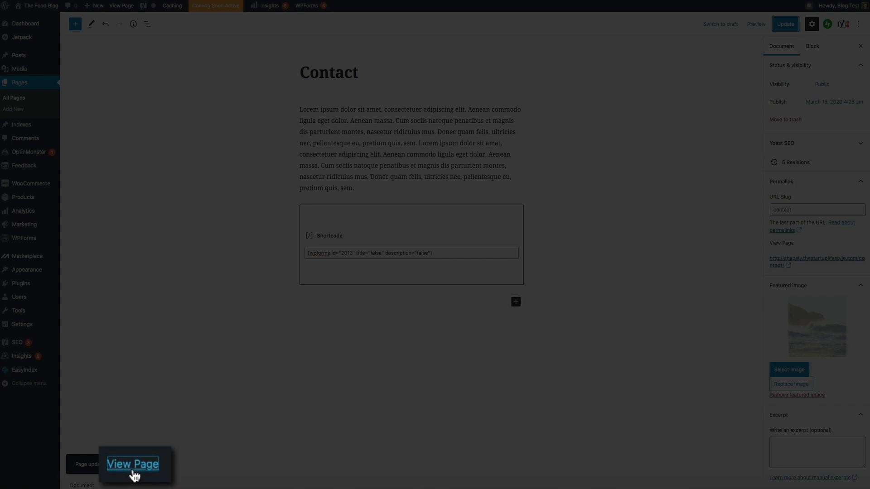
click(139, 465)
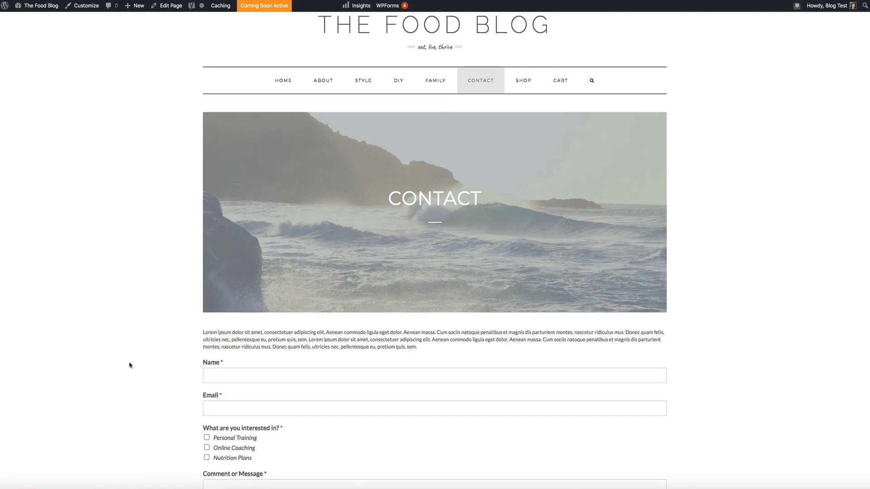
scroll(130, 365, down, 3)
scroll(130, 365, down, 3)
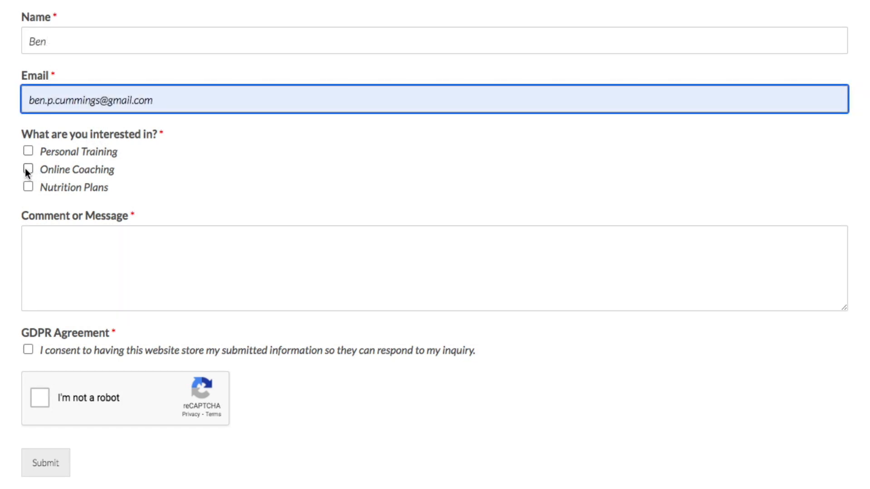
- Submit a test entry: Online Coaching, message 'I'm interested in online coaching.', GDPR consent, reCAPTCHA
click(27, 169)
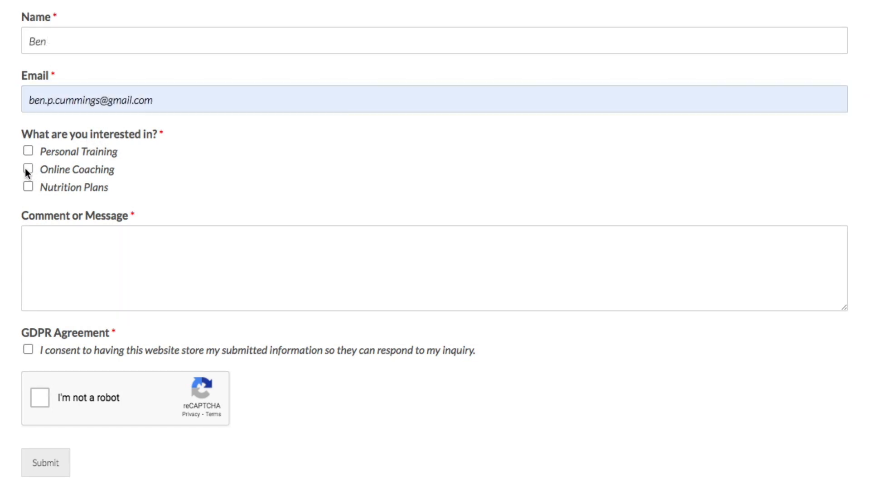
click(70, 248)
text(I'm)
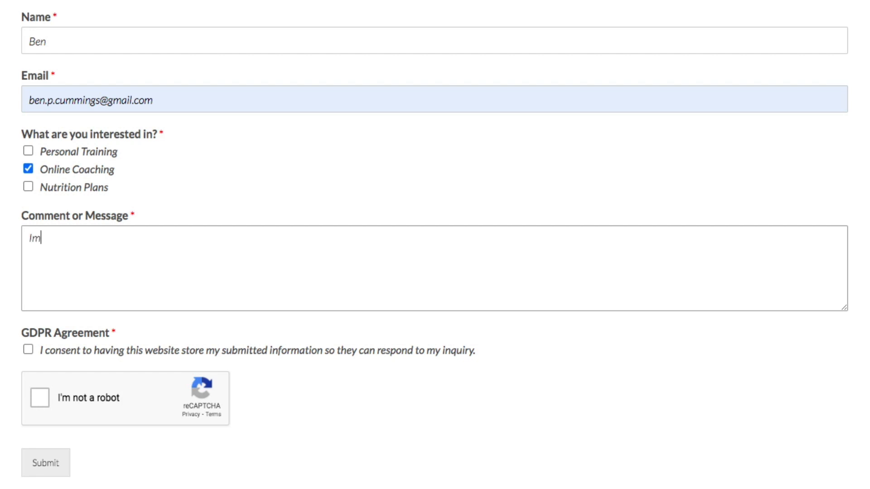
key(BackSpace)
key(BackSpace)
text('m interested in online coaching.)
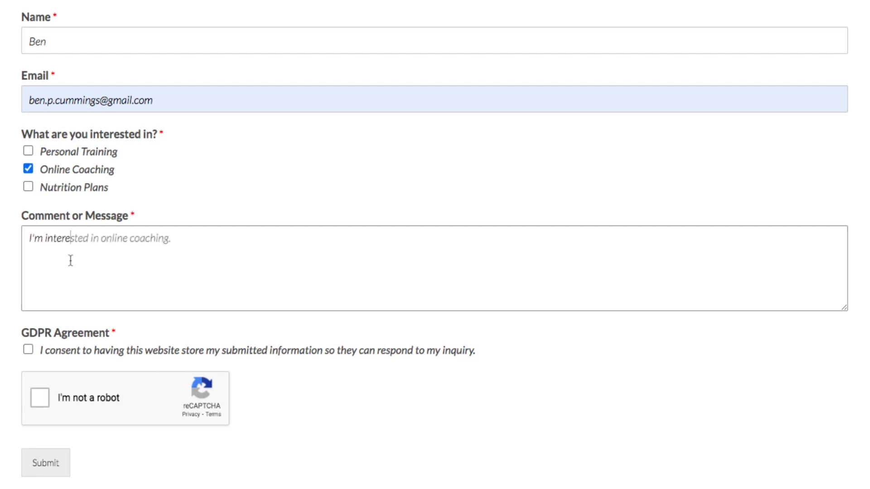
click(29, 350)
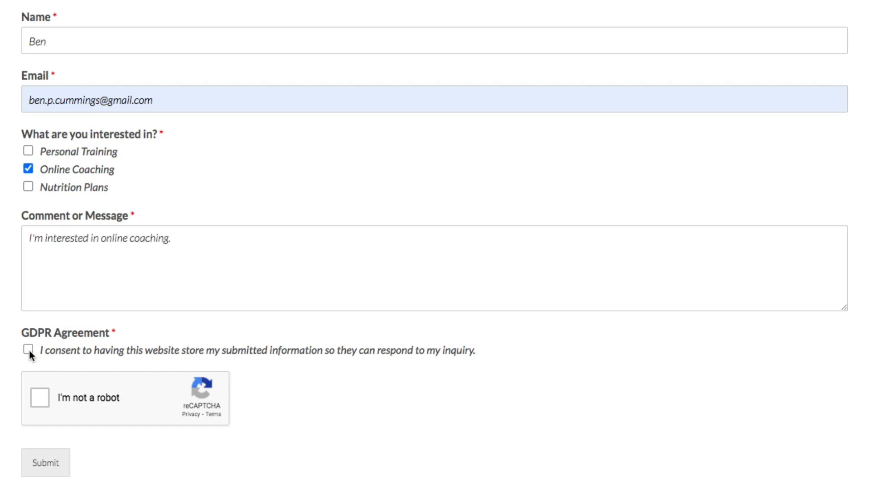
click(39, 398)
click(44, 471)
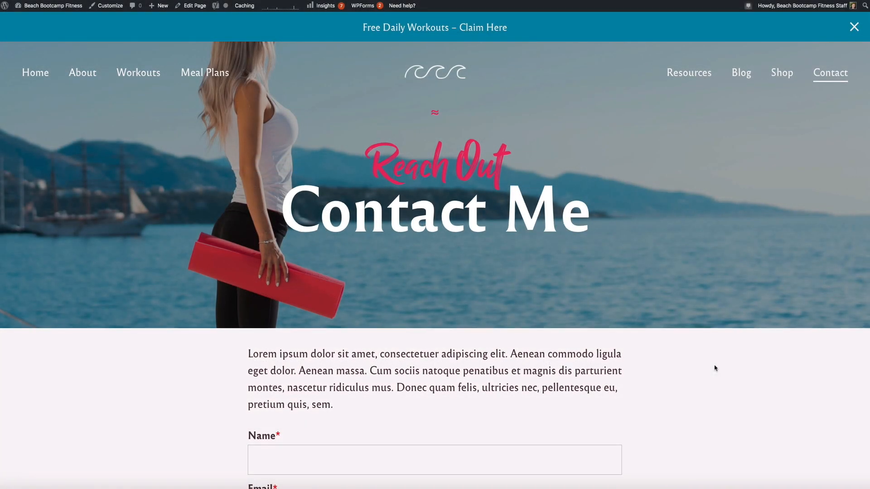
- Scroll the Forms Overview to confirm Contact Page Form now has 2 entries
scroll(714, 369, down, 5)
scroll(715, 369, down, 4)
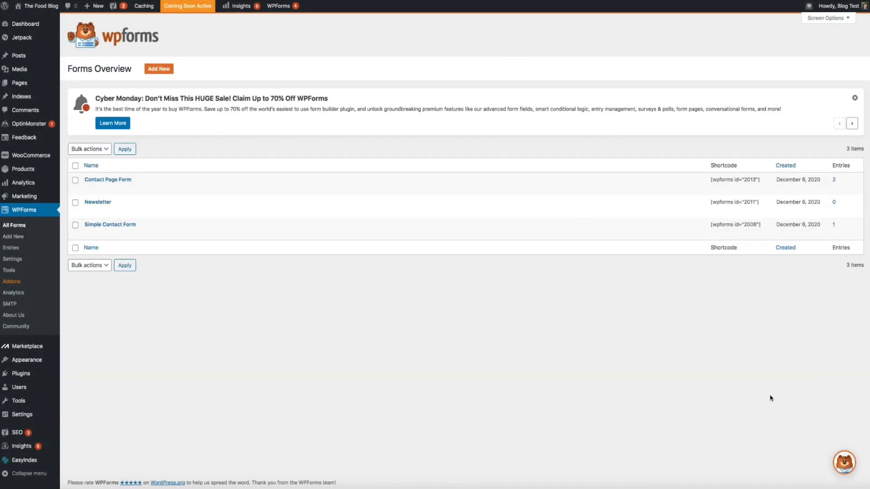
- Open the newest Contact Page Form entry to review its Name, interest and message answers
mouse_move(93, 194)
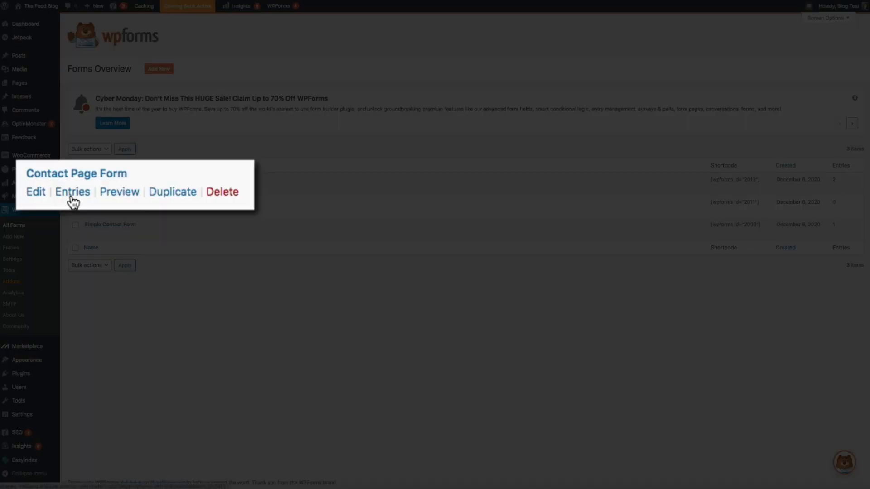
click(106, 188)
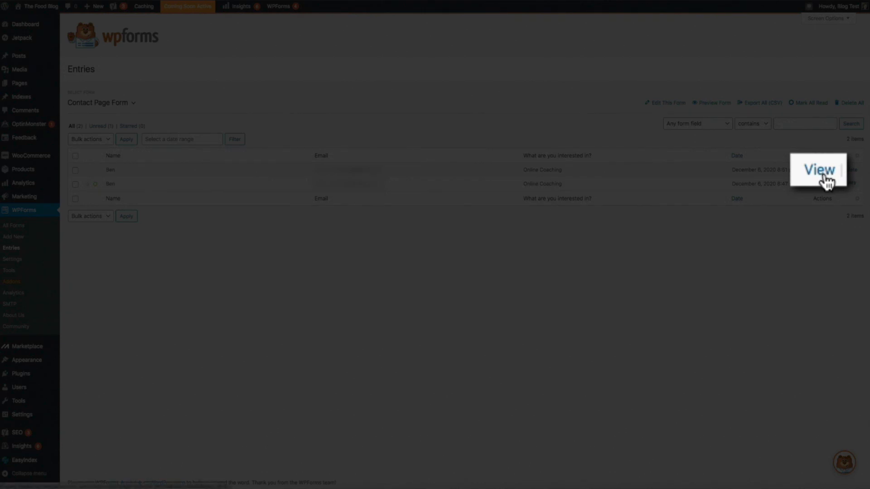
click(819, 171)
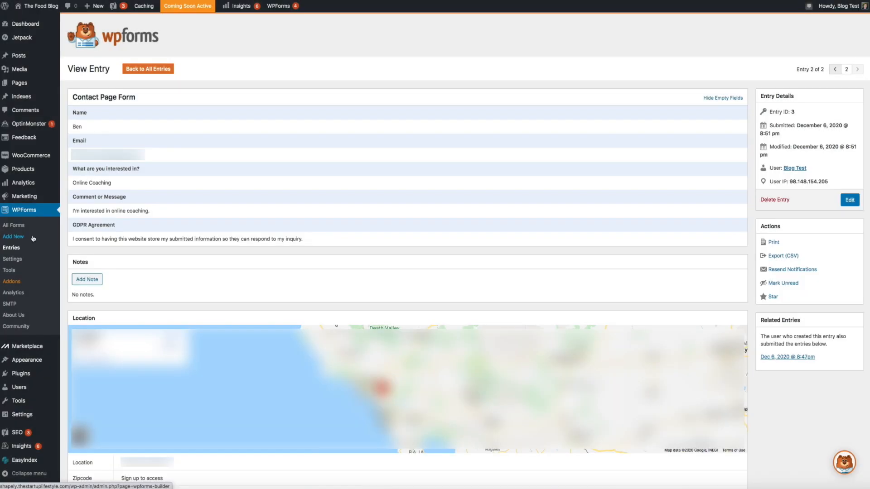
- Start a new WPForms form and browse the Setup screen's template choices
click(33, 239)
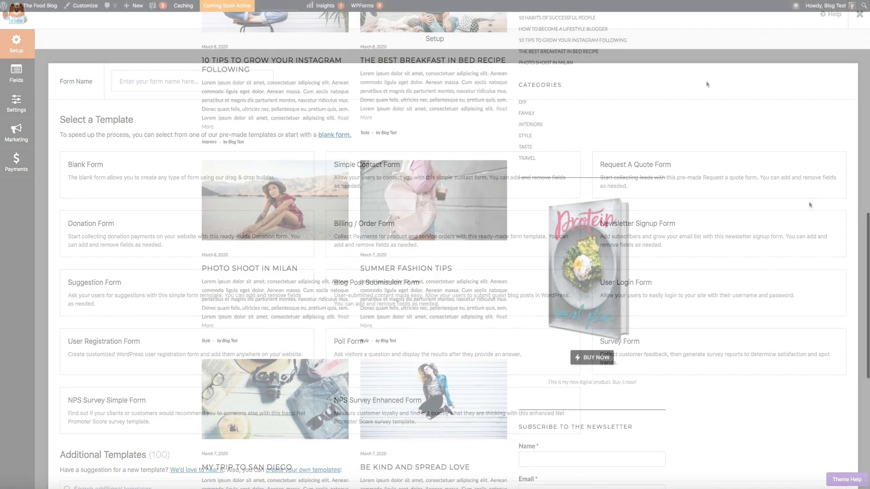
scroll(809, 205, down, 10)
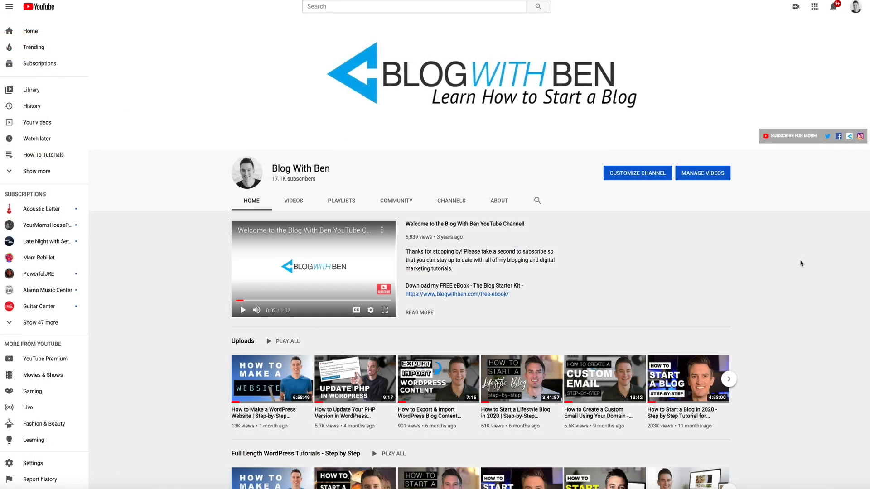
scroll(801, 264, down, 8)
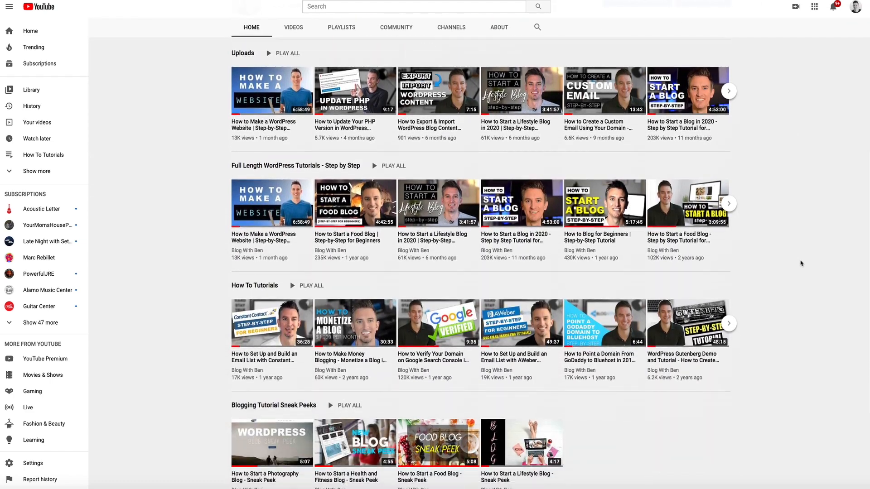
scroll(801, 263, down, 1)
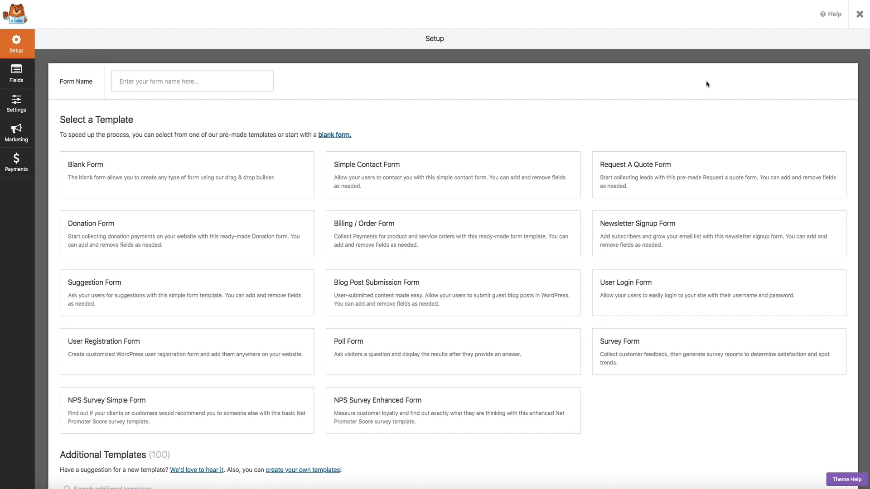
- Create a form named 'Newsletter' from the Newsletter Signup Form template
click(130, 81)
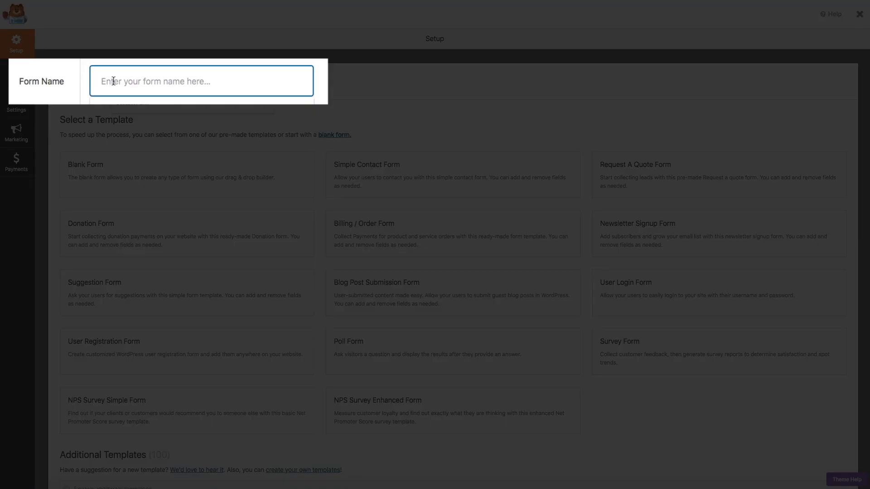
text(Newsletter)
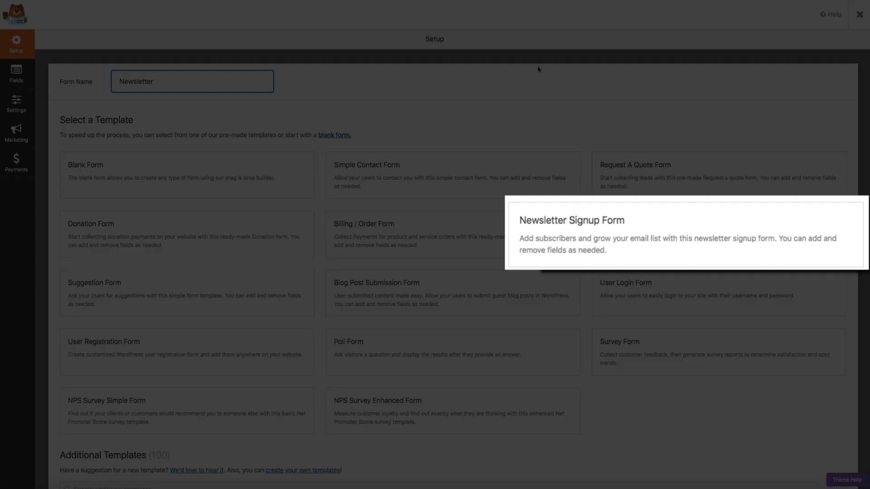
mouse_move(653, 218)
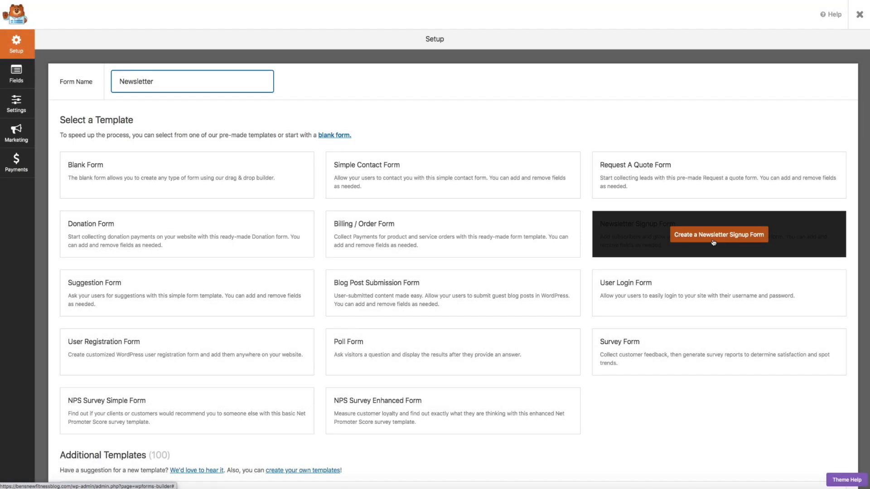
click(713, 241)
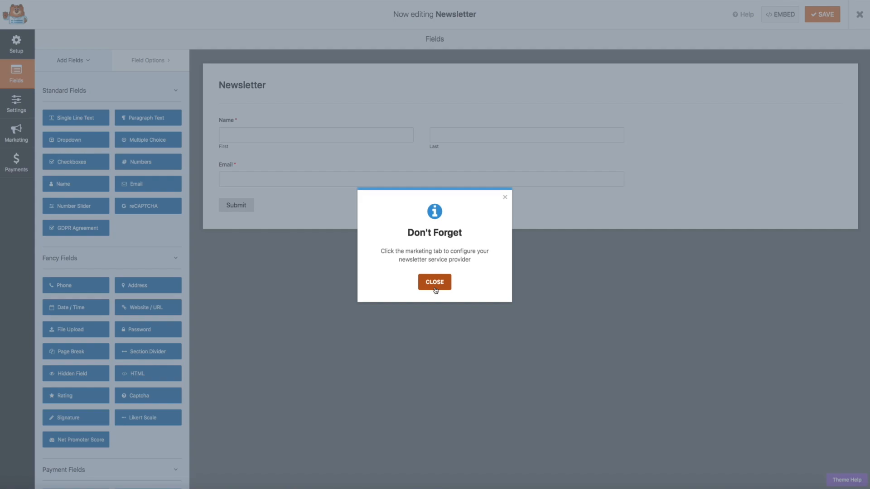
- Dismiss the marketing reminder and set the Name field's format to Simple
click(434, 288)
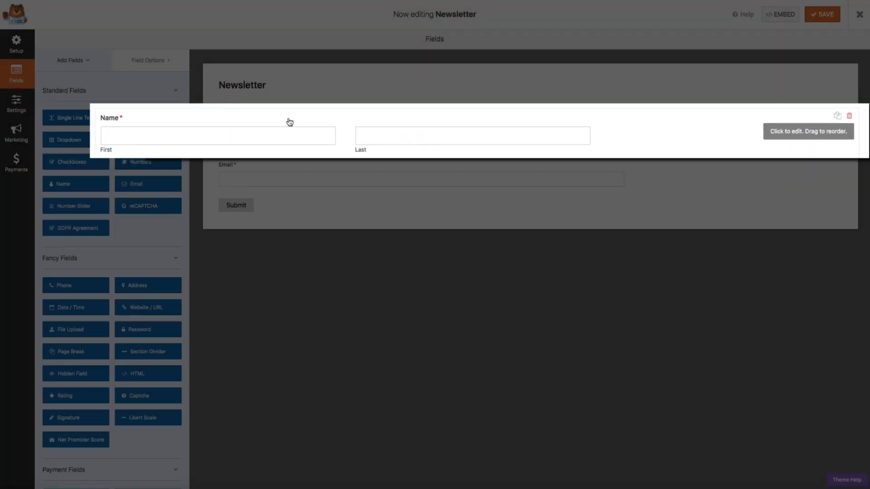
click(375, 123)
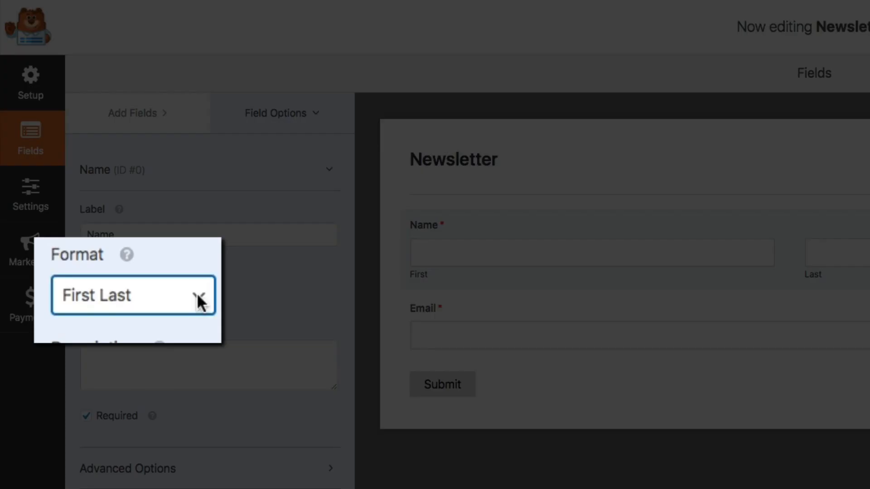
click(199, 302)
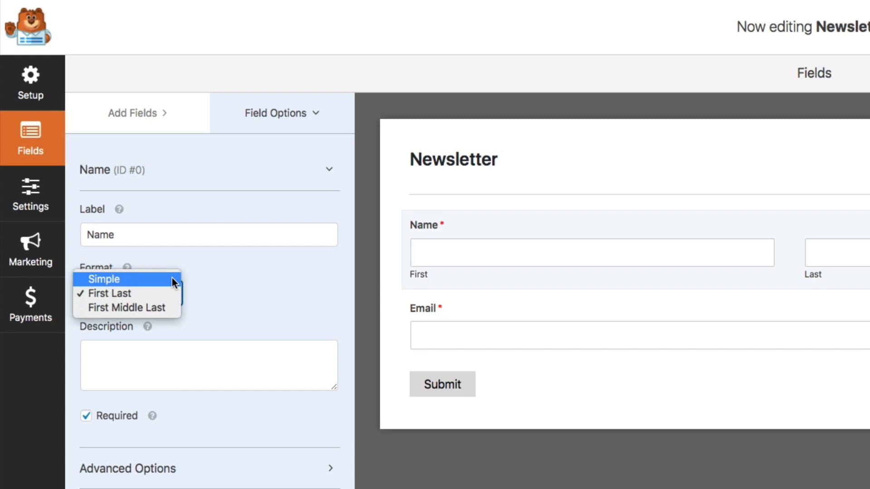
click(172, 278)
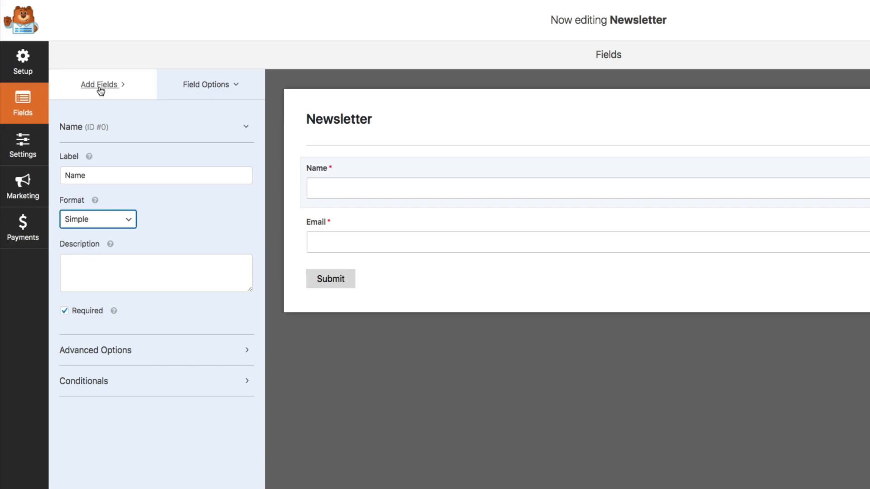
click(100, 86)
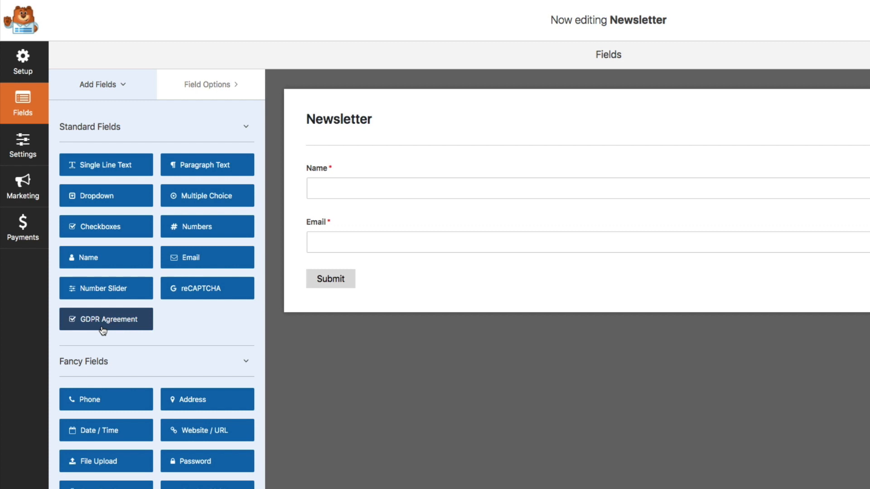
- Add a GDPR Agreement consent checkbox below the Name and Email fields
click(104, 332)
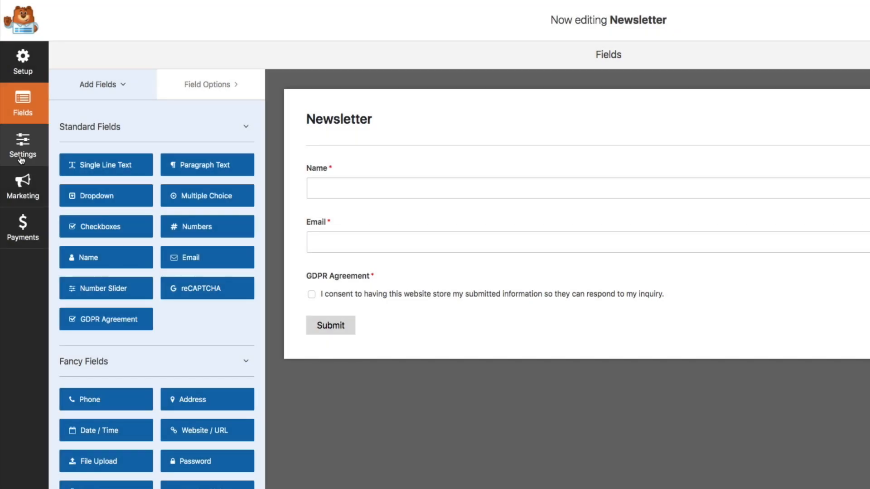
- Go to the Newsletter form's Settings > Confirmations page
click(21, 156)
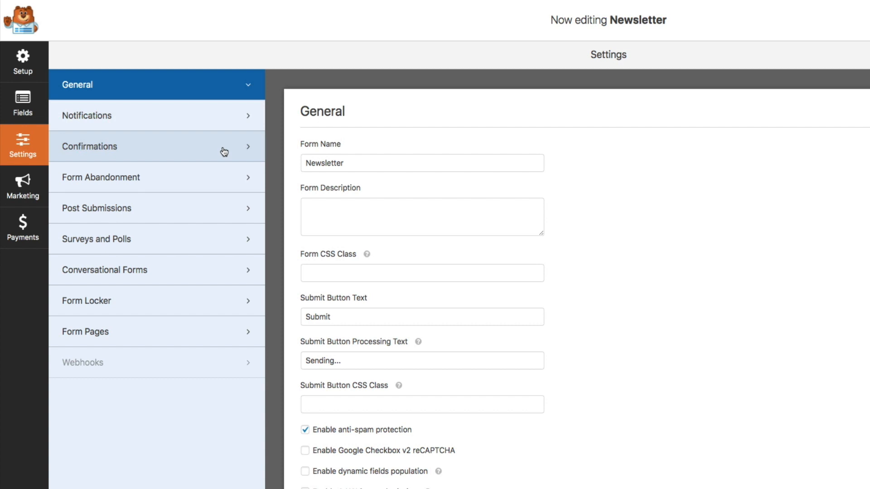
click(224, 151)
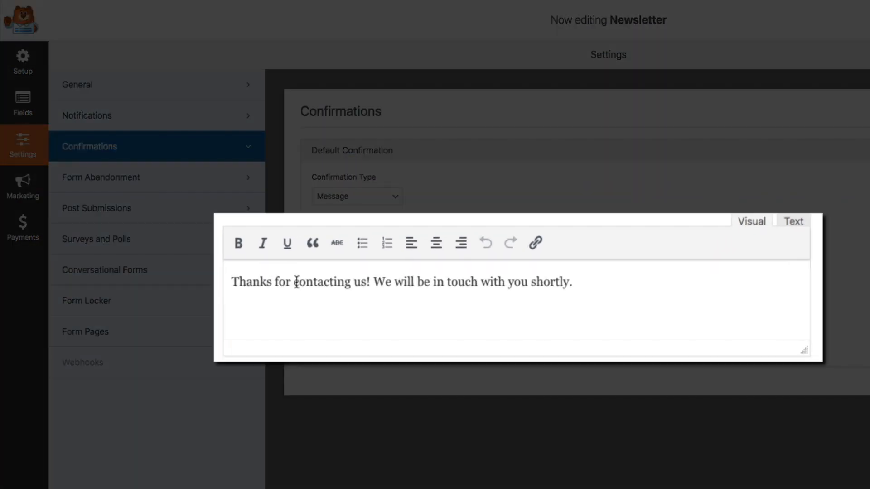
- Replace the confirmation text after 'Thanks for' with 'subscribing! Keep an eye out for your confirmation email!'
drag(293, 281, 646, 287)
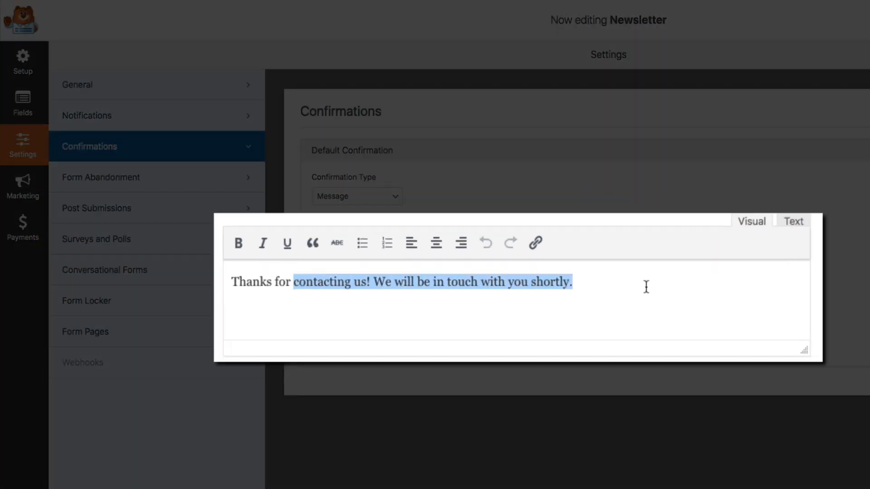
text(subscr)
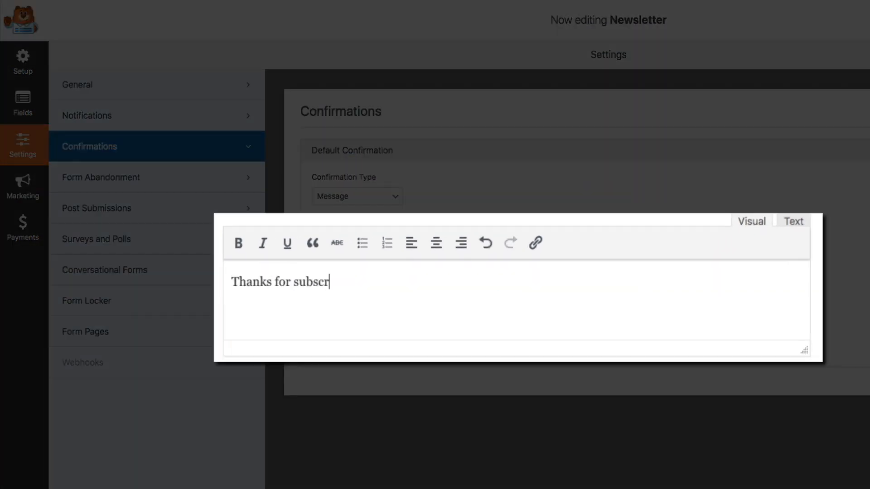
text(ibing! K)
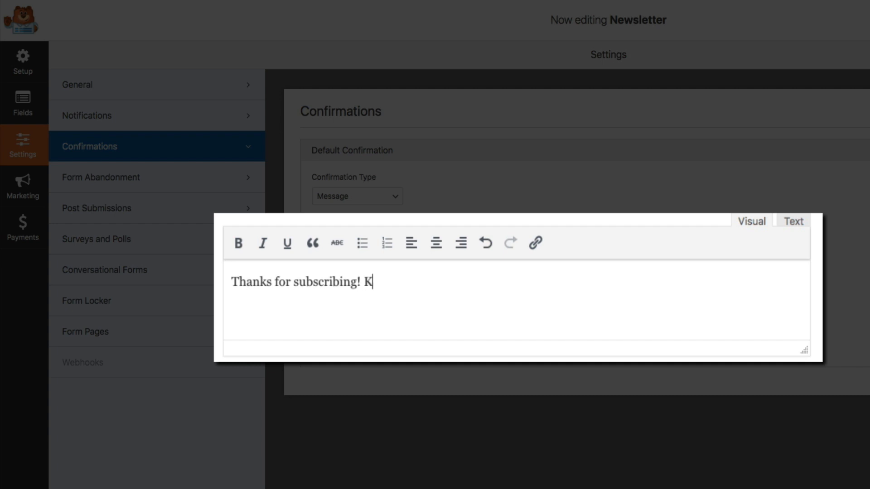
text(eep an eye)
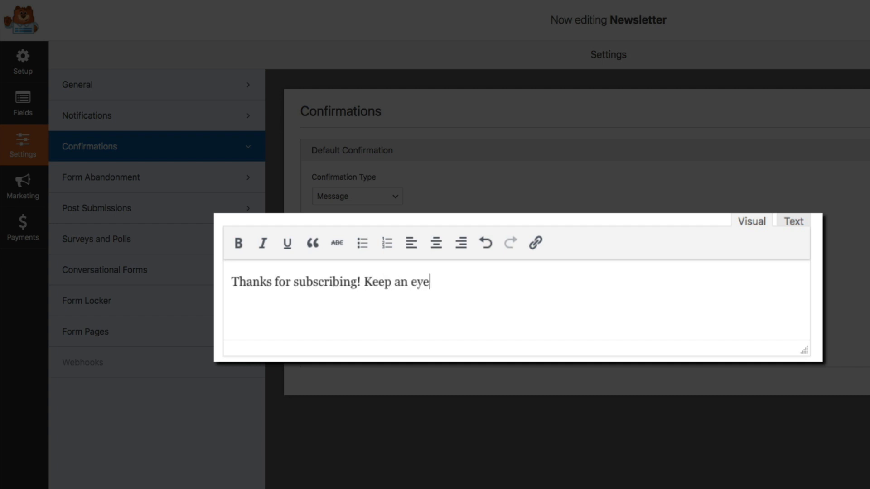
text( out for your )
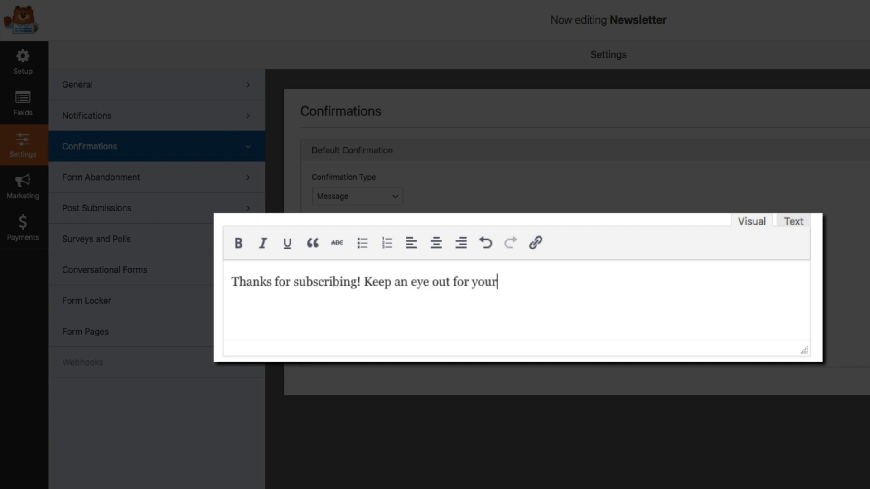
text(confirmation email!)
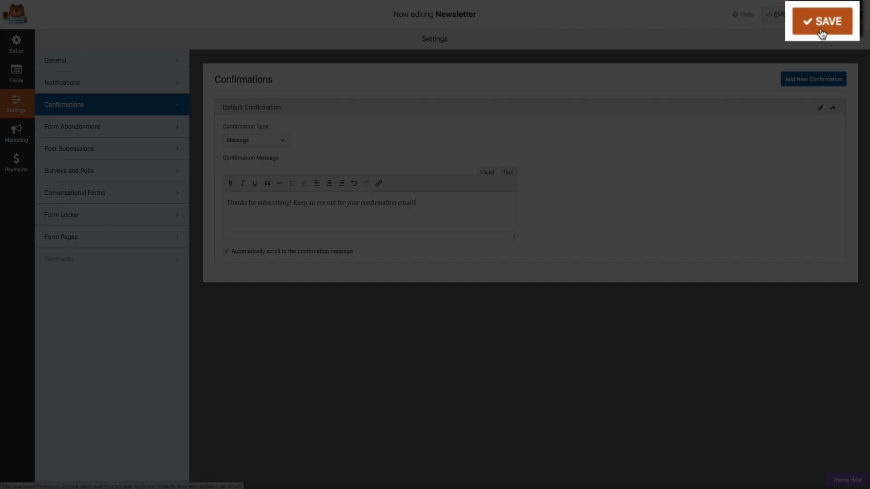
- Save the Newsletter form and show its Marketing integrations list
click(821, 20)
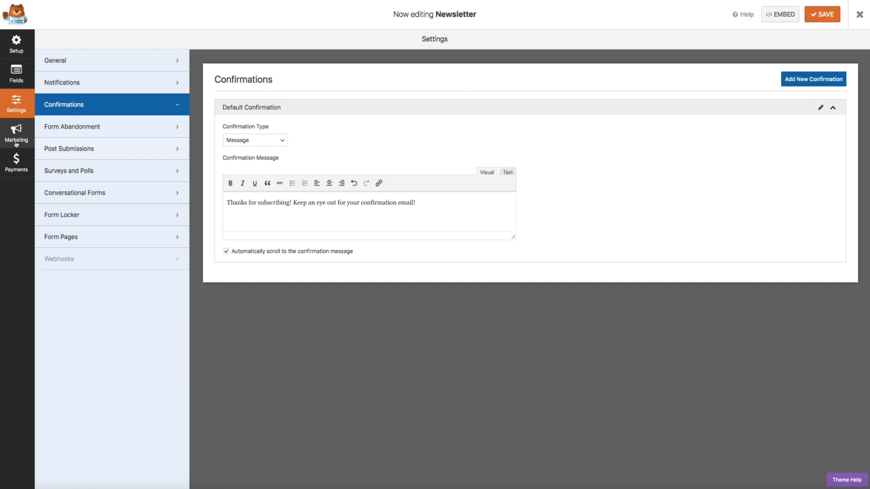
click(16, 143)
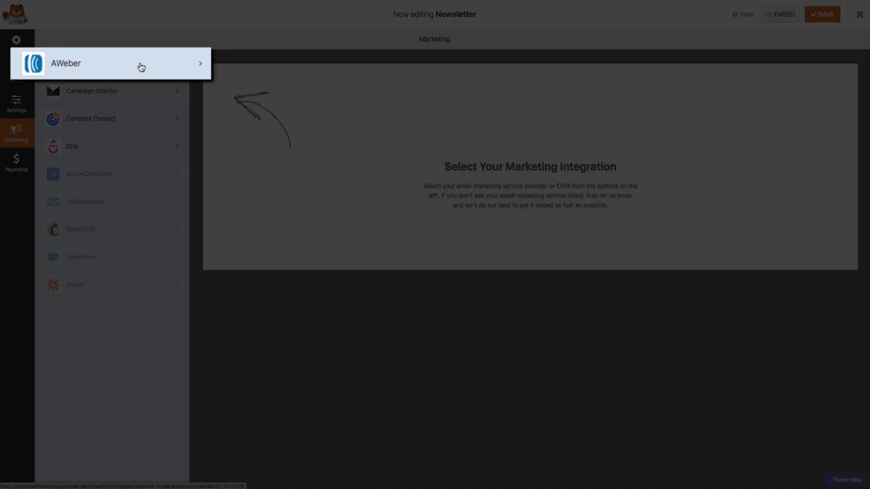
- Add a new AWeber connection nicknamed 'Newsletter Optin'
click(136, 66)
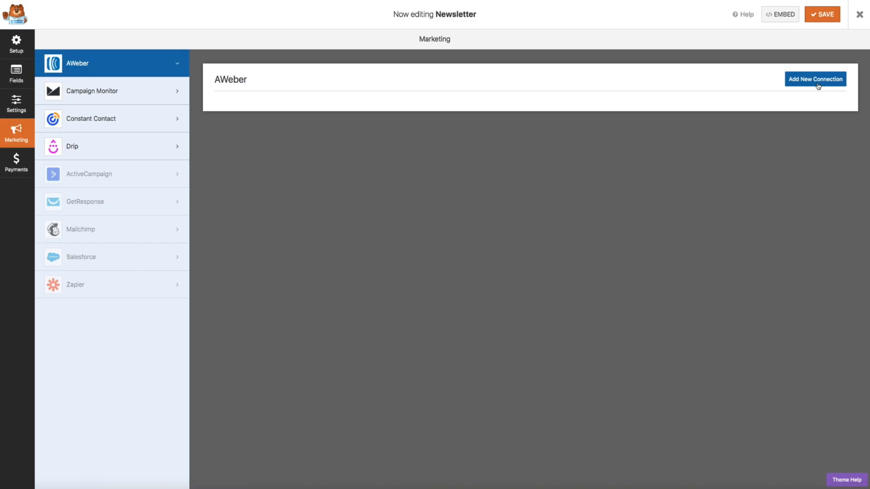
click(817, 84)
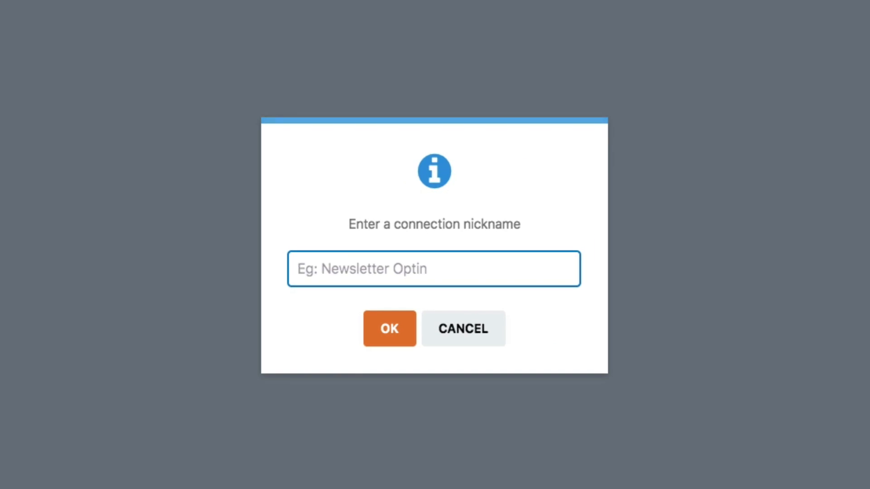
text(News)
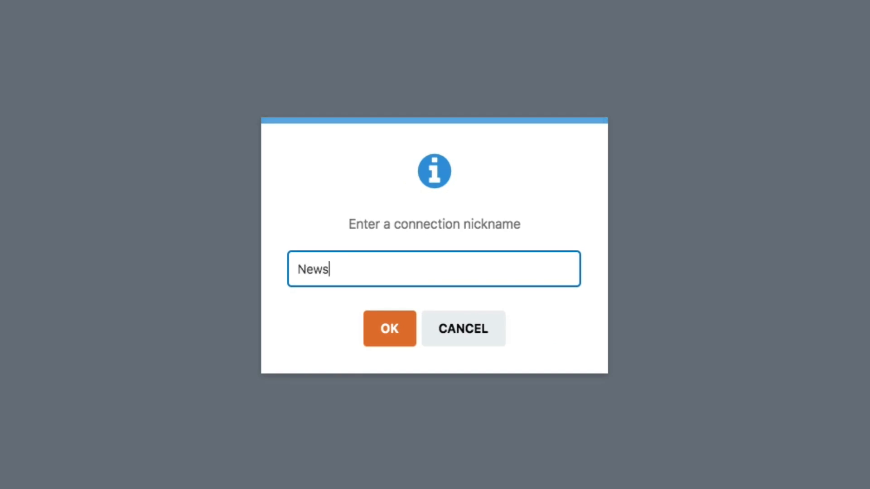
text(letter Optin)
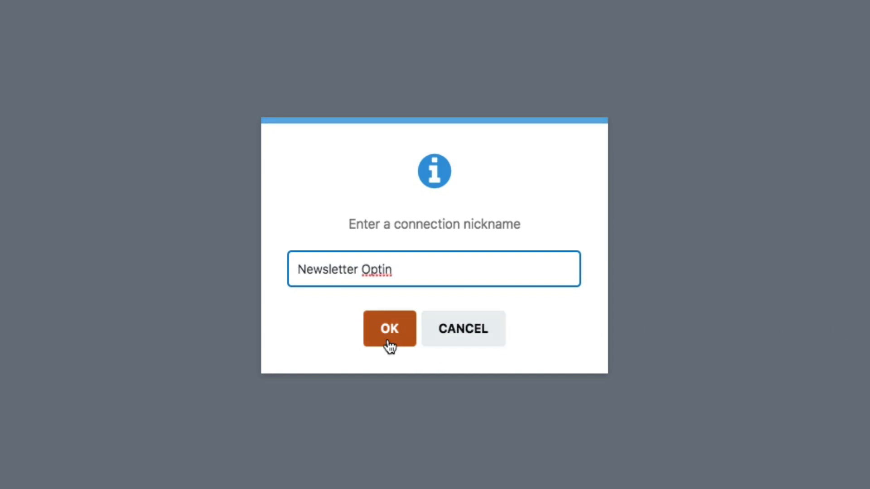
click(389, 341)
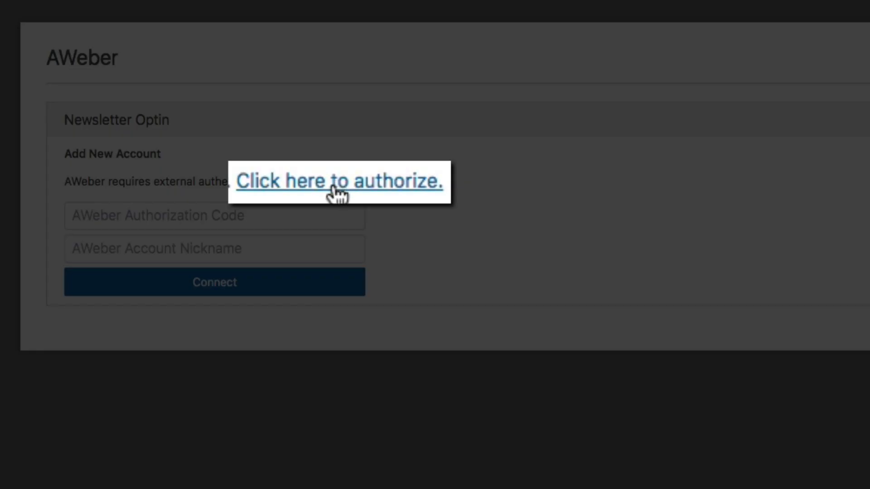
- Authorize WPForms in AWeber, copy the verification code, and close the authorization window
click(335, 189)
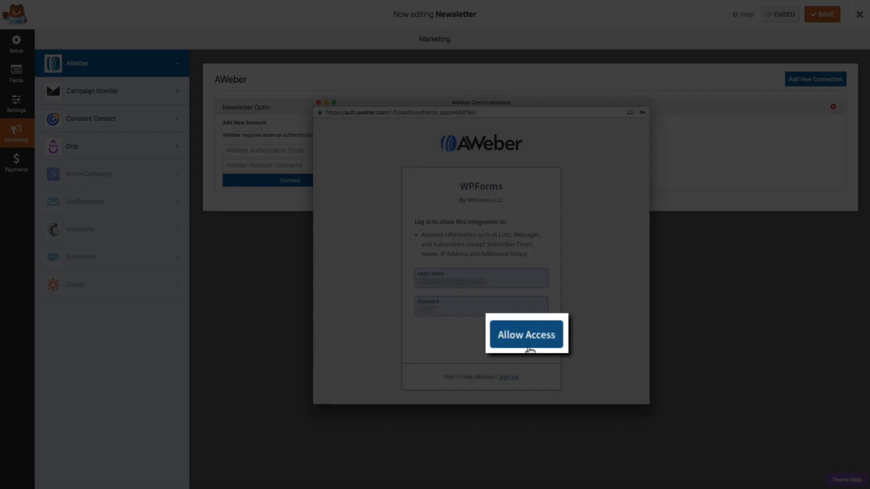
click(528, 337)
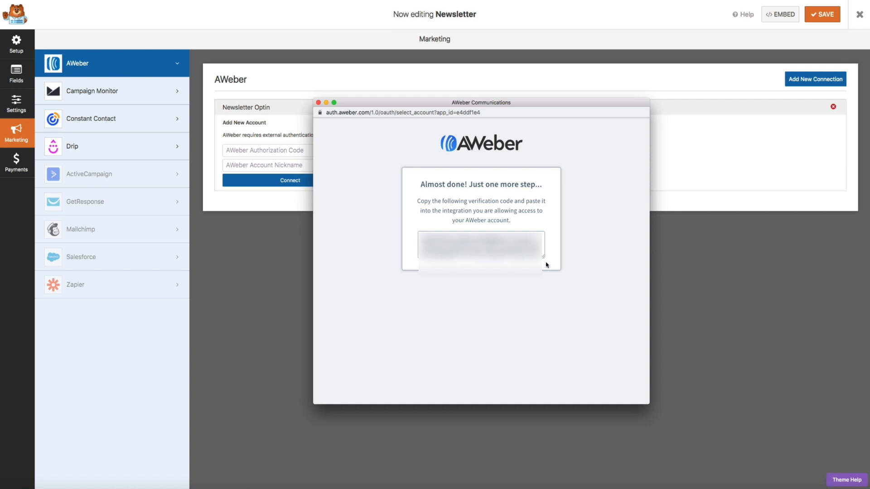
drag(544, 257, 549, 332)
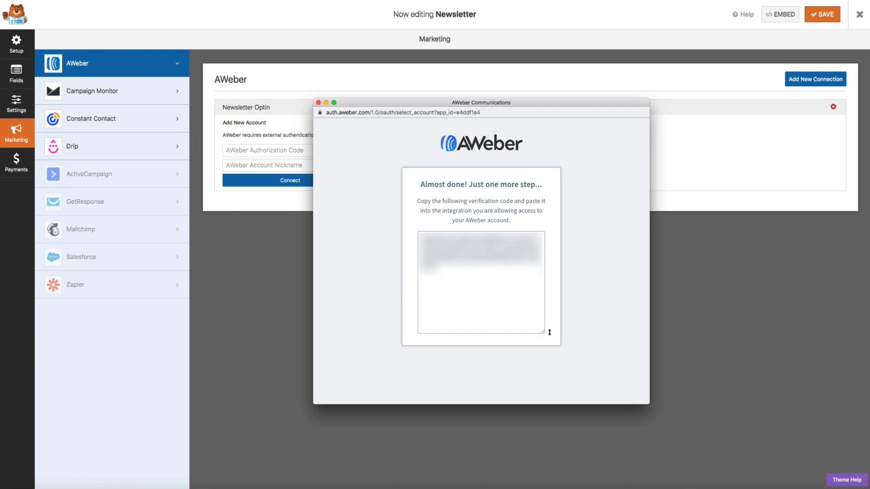
click(512, 301)
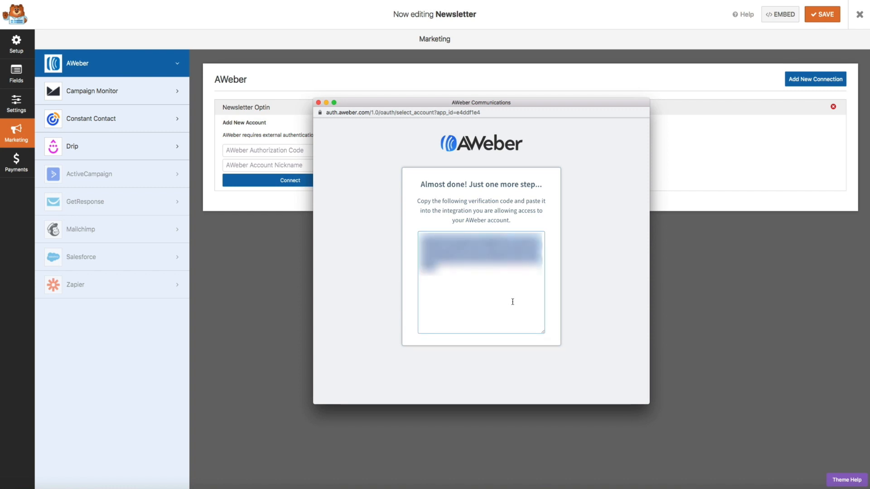
click(318, 102)
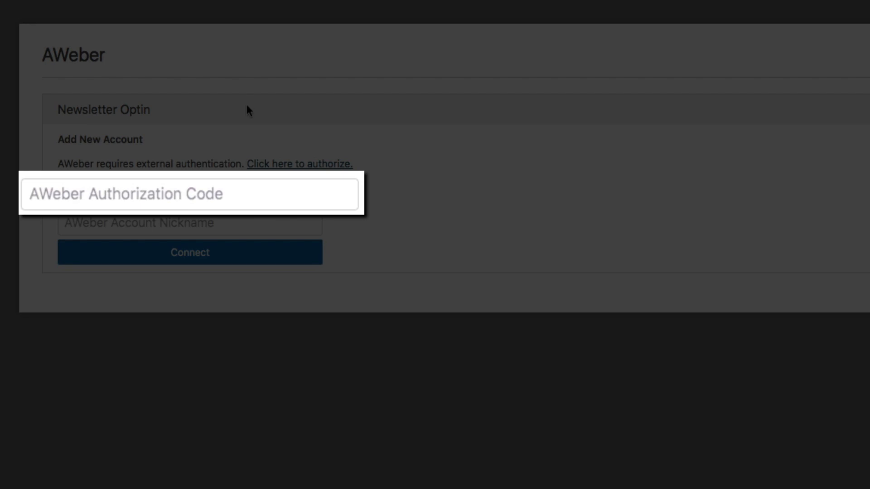
- Paste the AWeber authorization code, set the account nickname to 'Fitness and Food List', and connect
click(111, 194)
key(super+v)
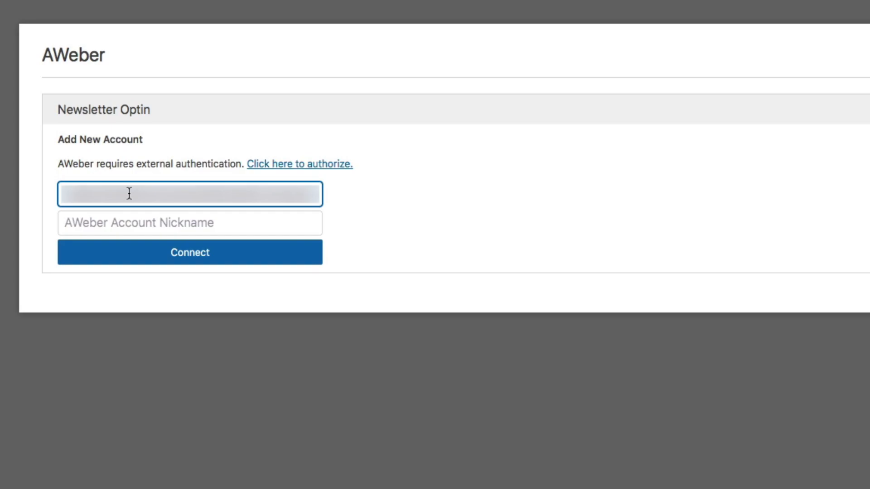
click(113, 224)
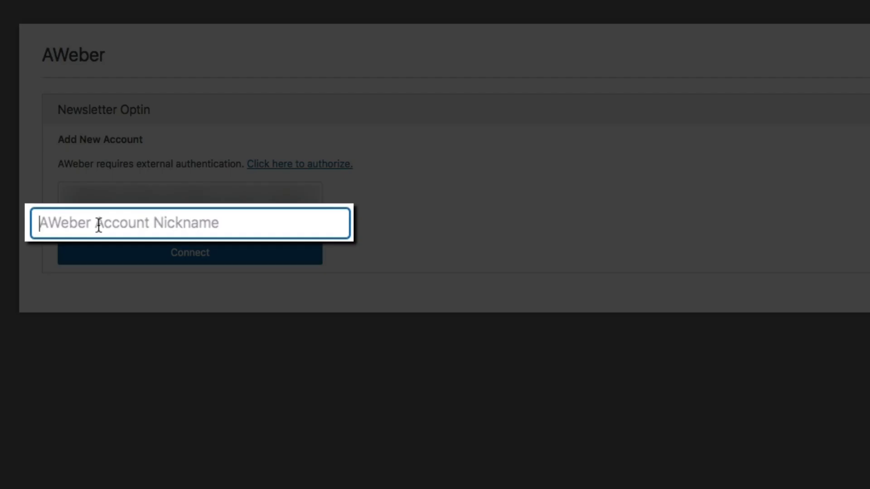
text(Fit)
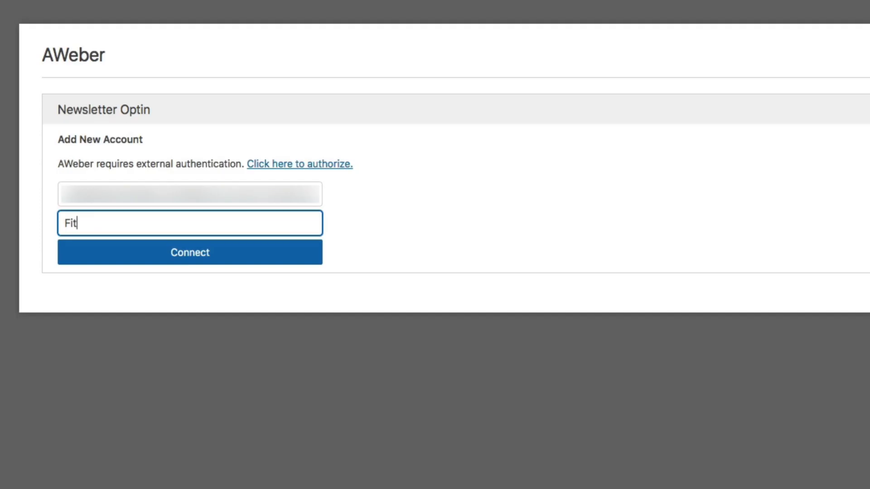
text(ness and Food List)
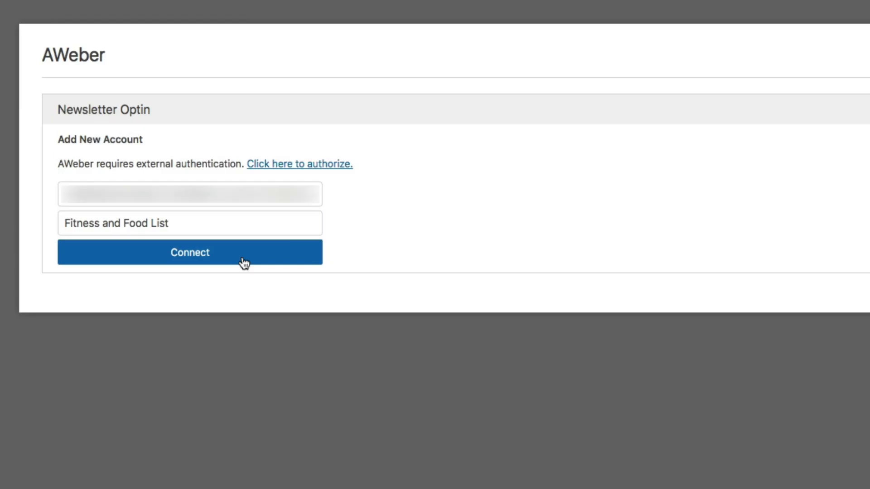
click(244, 264)
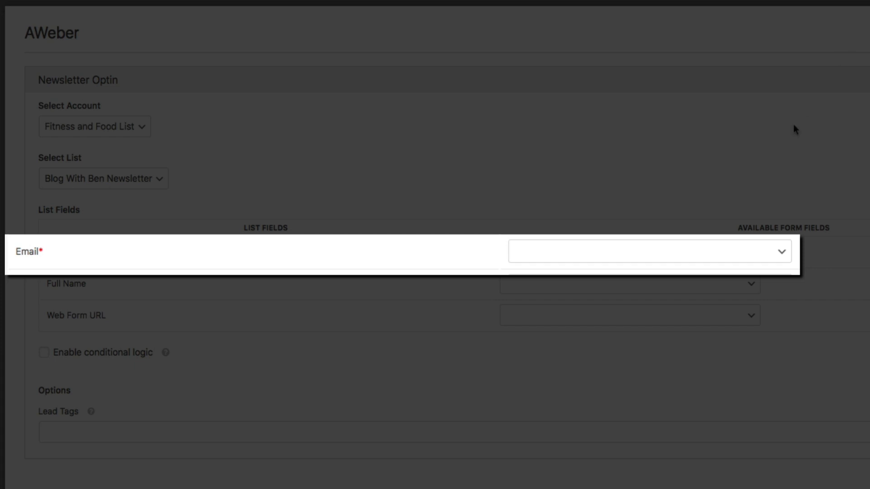
- In List Fields, link AWeber's Email row to the Email field and Full Name to Name (Full)
click(782, 257)
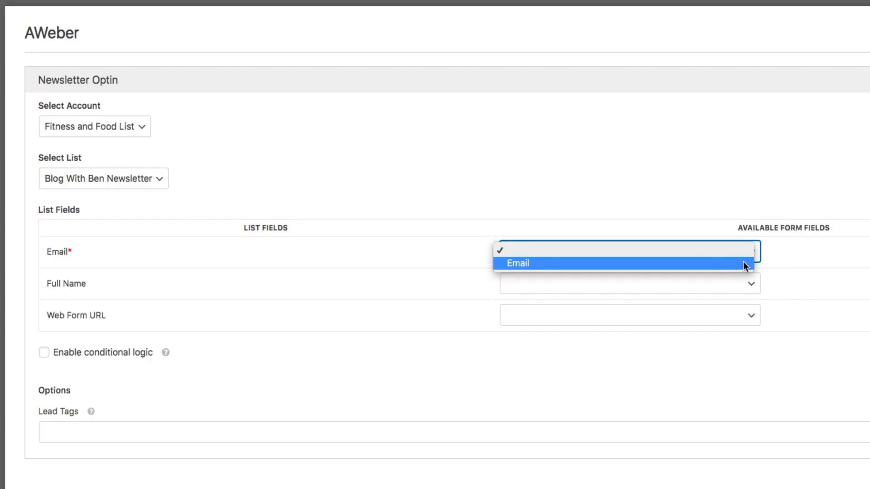
click(744, 263)
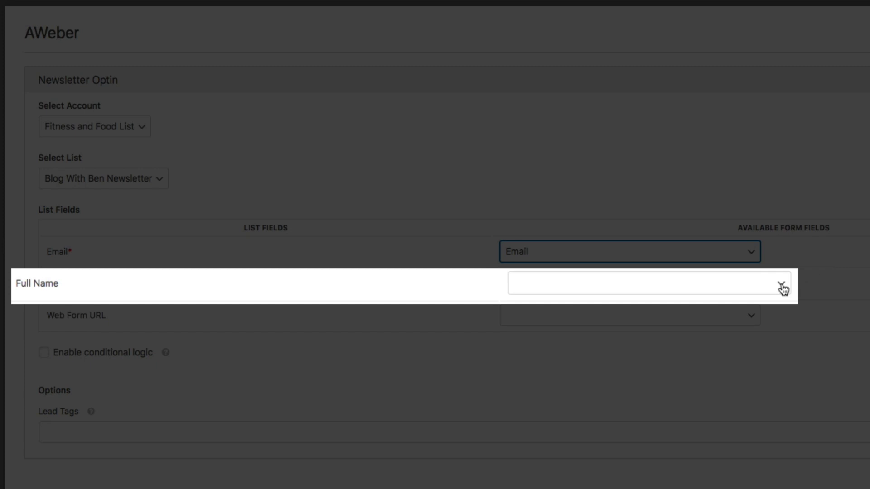
click(782, 287)
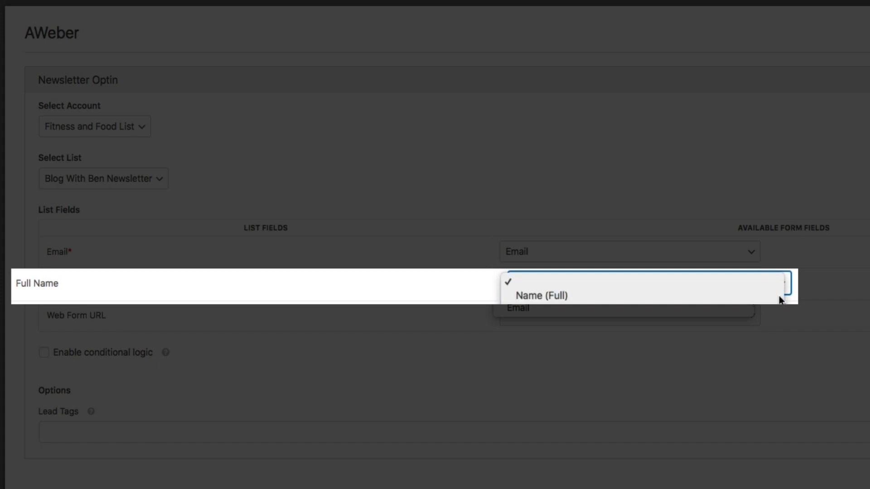
click(779, 298)
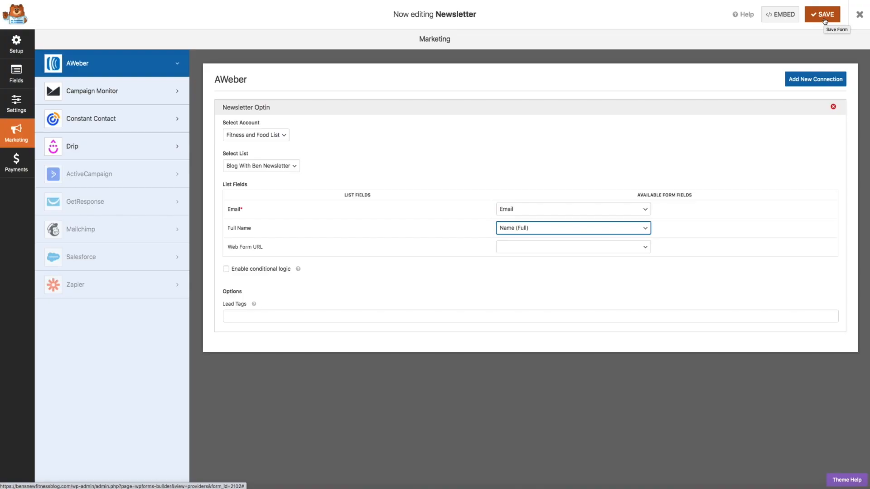
- Save the Newsletter form and exit the builder to the Food Blog homepage
click(824, 15)
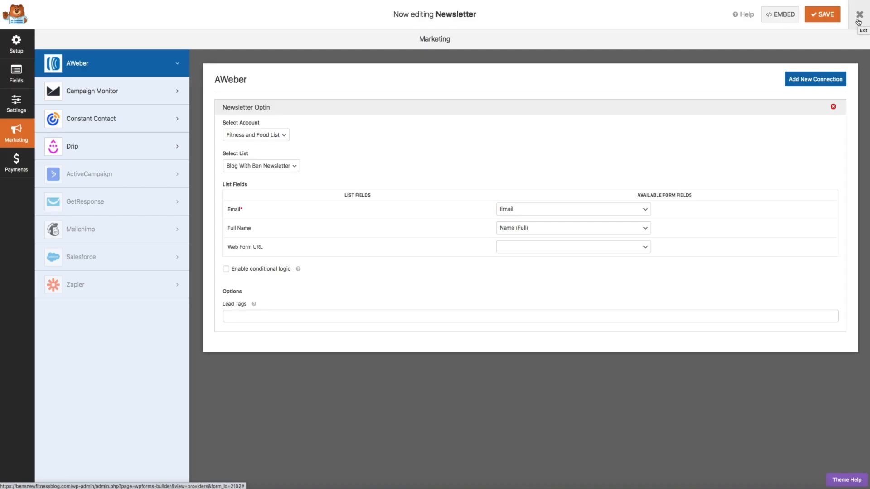
click(859, 21)
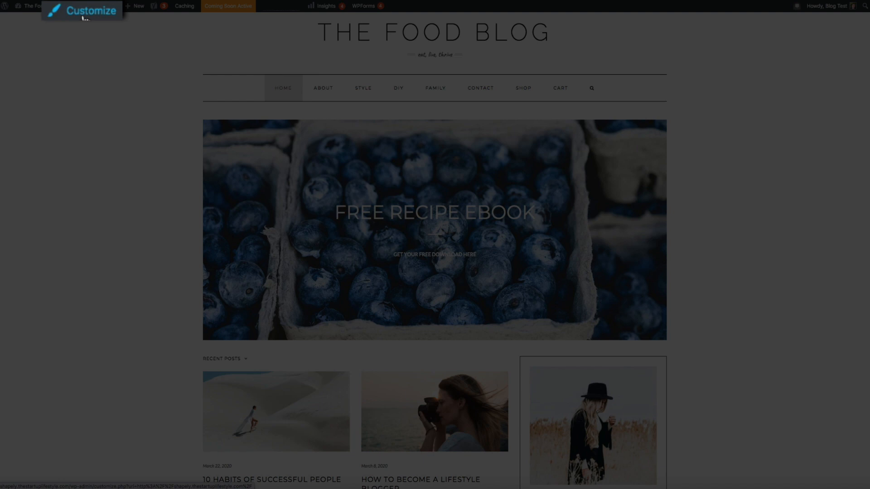
- In the Customizer's Widgets > Sidebar - Default area, add a WPForms widget
click(83, 17)
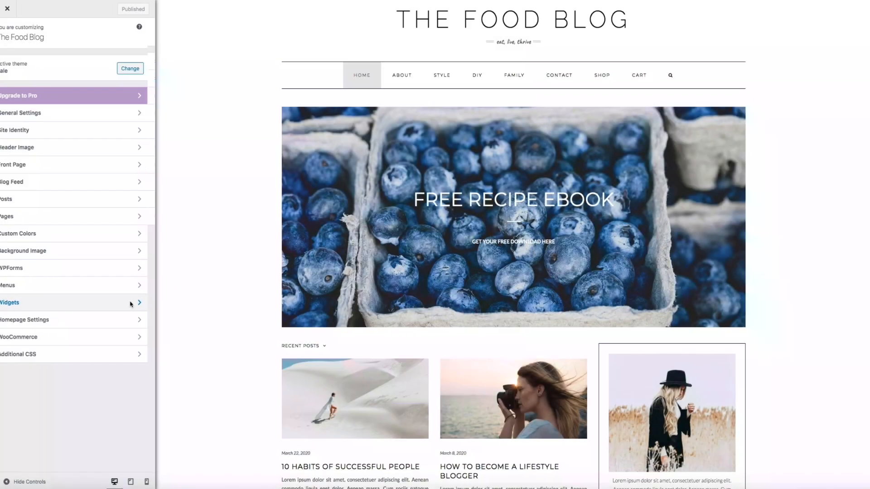
click(130, 303)
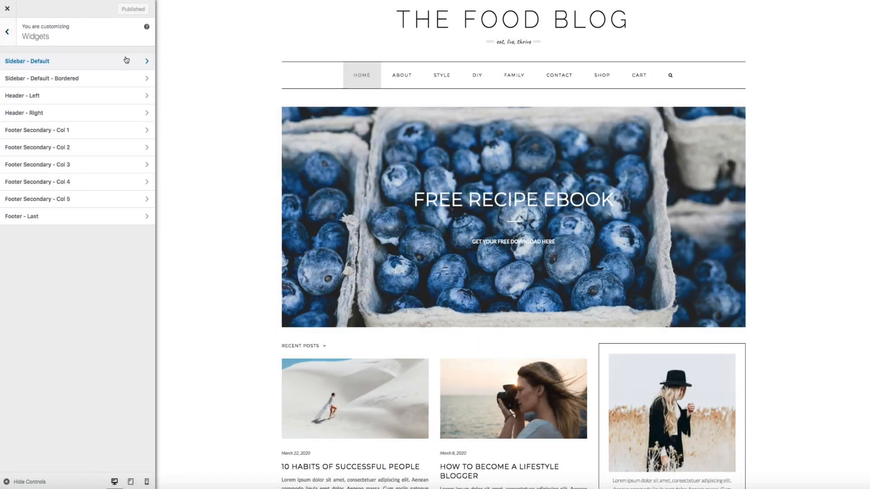
click(126, 60)
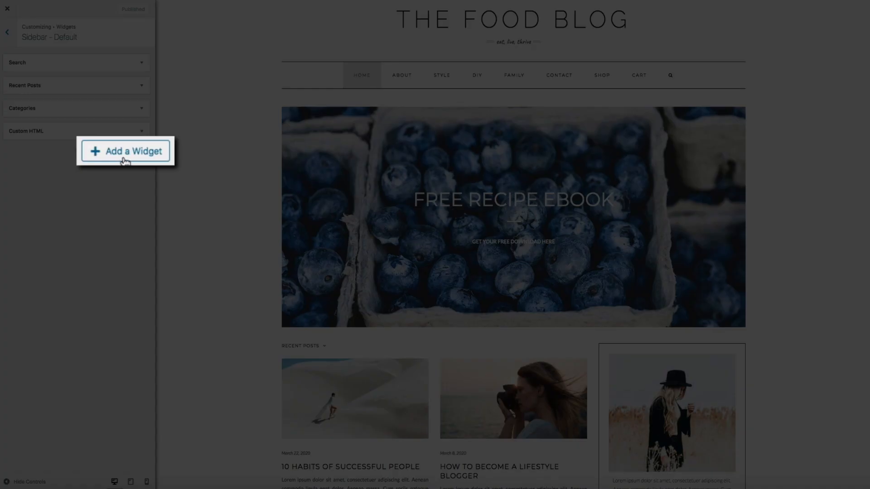
click(125, 158)
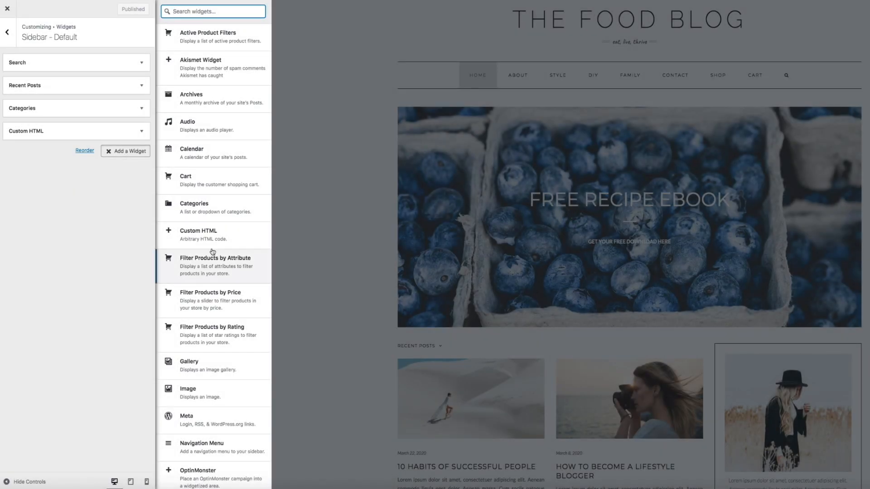
scroll(213, 252, down, 6)
scroll(213, 251, down, 5)
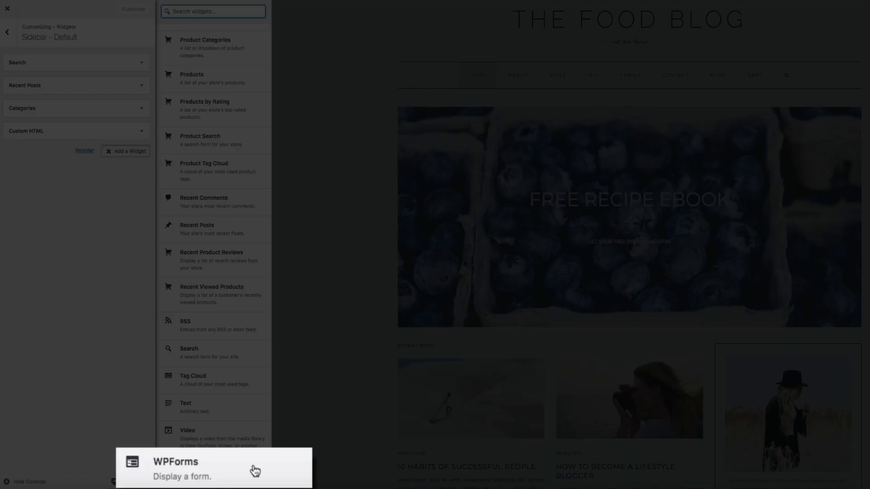
click(254, 472)
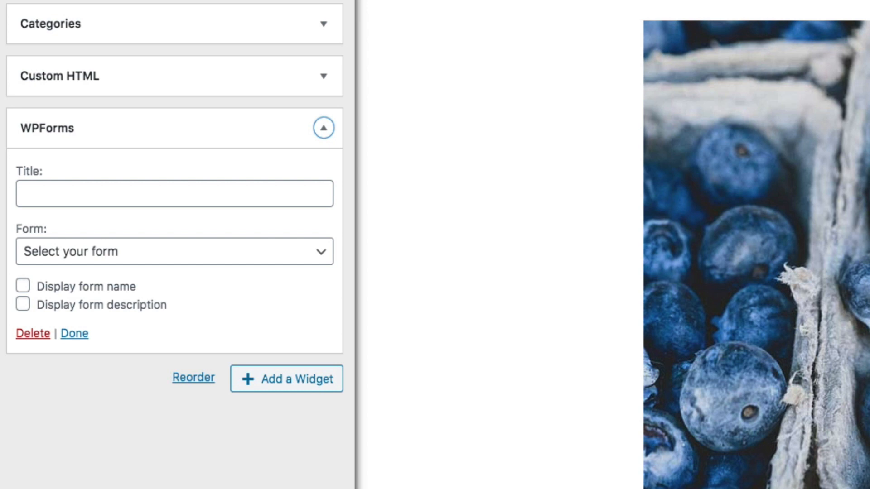
- Title the sidebar widget 'Subscribe to the Newsletter' and choose Newsletter as its form
click(63, 193)
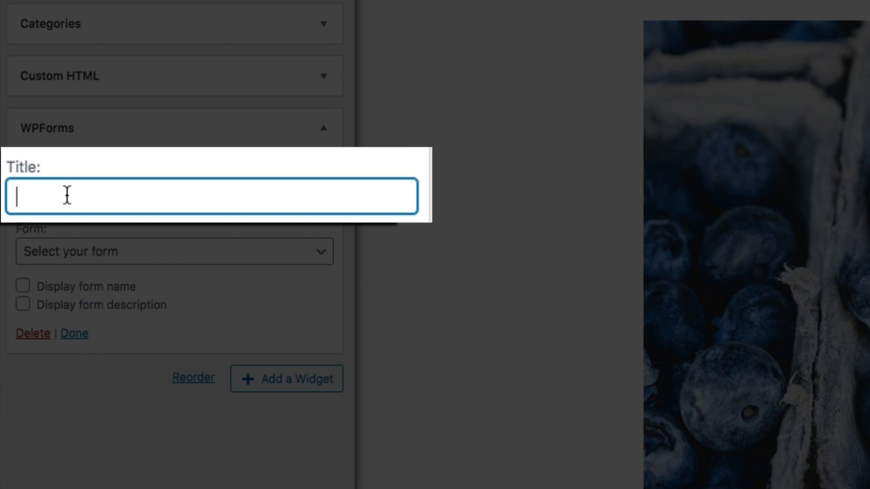
text(Su)
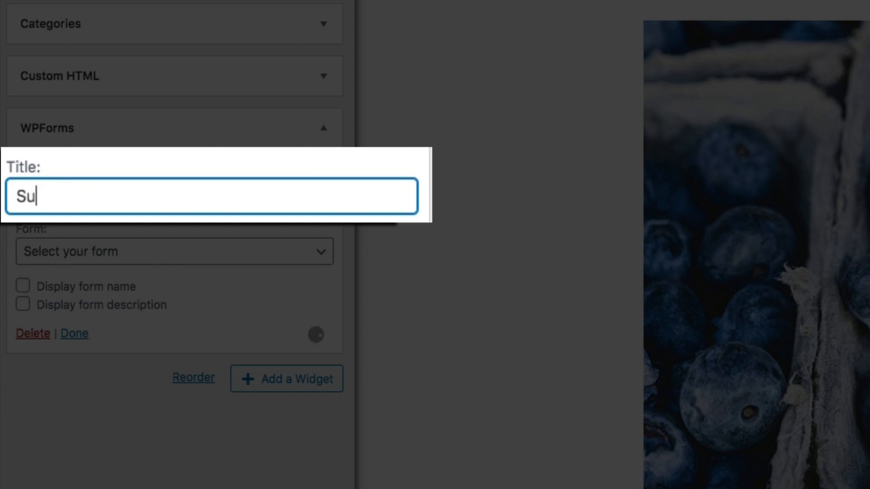
text(bscribe )
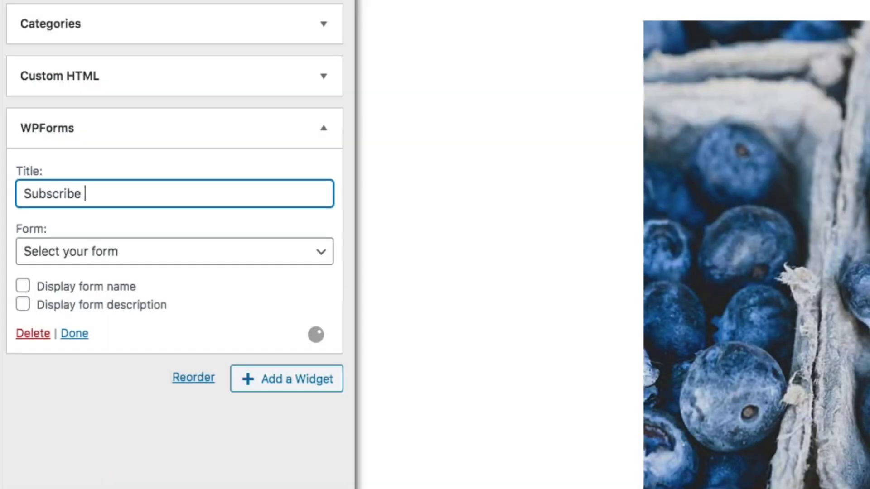
text(to the Newsletter)
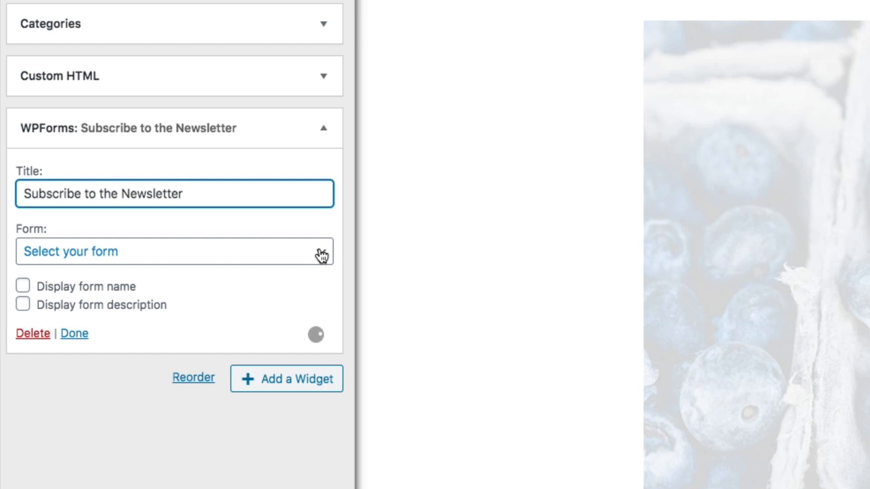
click(321, 256)
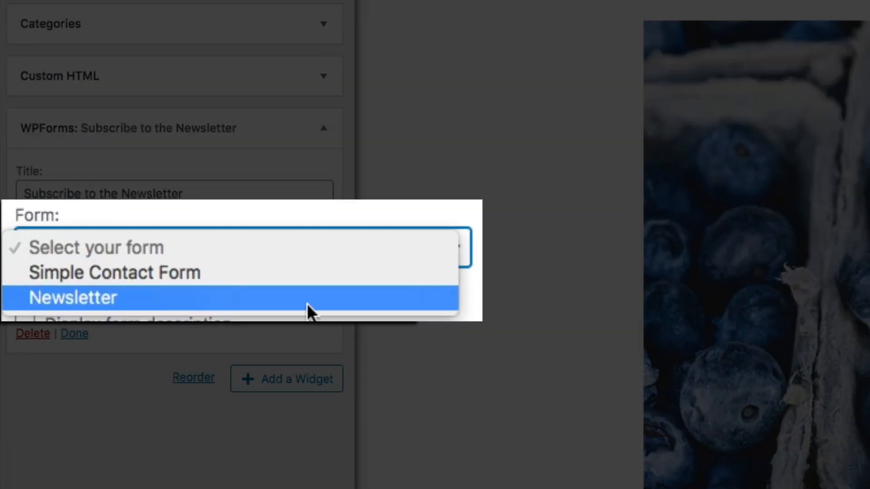
click(306, 303)
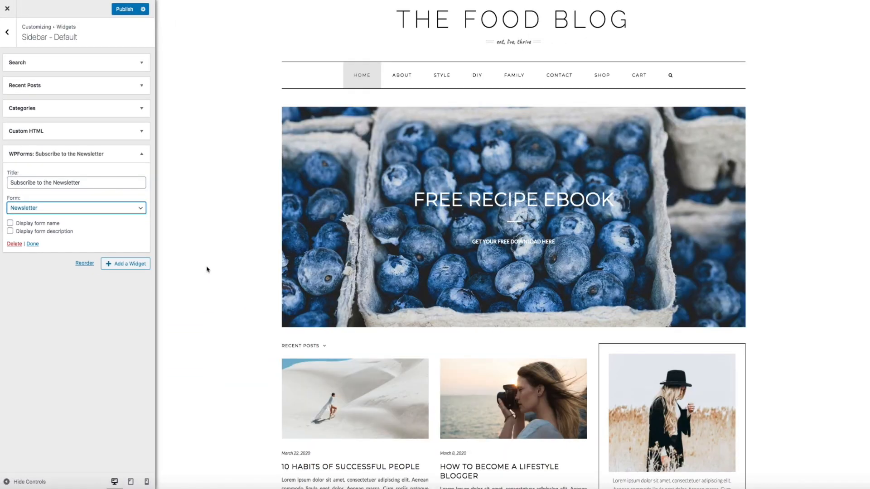
- Publish the Customizer changes so the newsletter widget goes live in the sidebar
scroll(206, 270, down, 5)
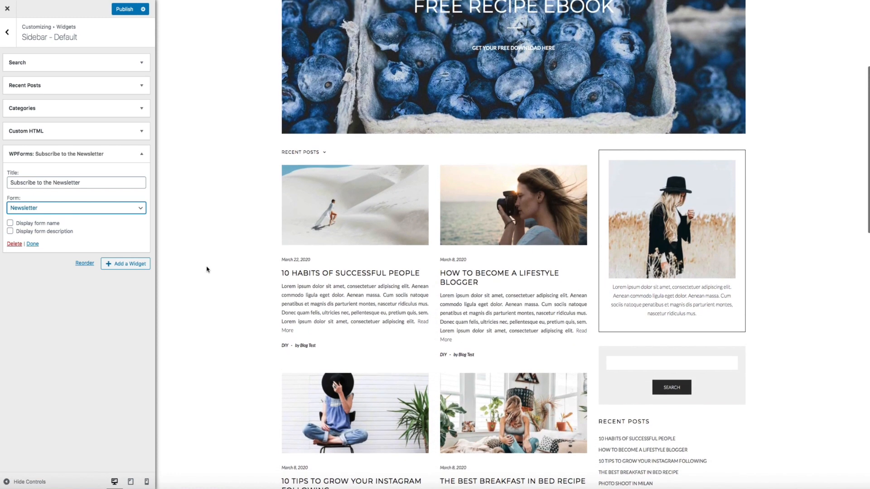
scroll(207, 270, down, 10)
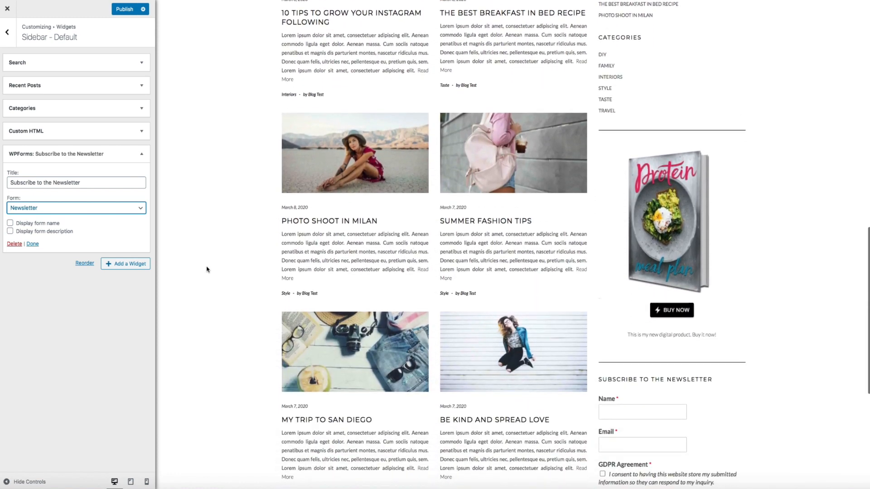
scroll(207, 270, down, 4)
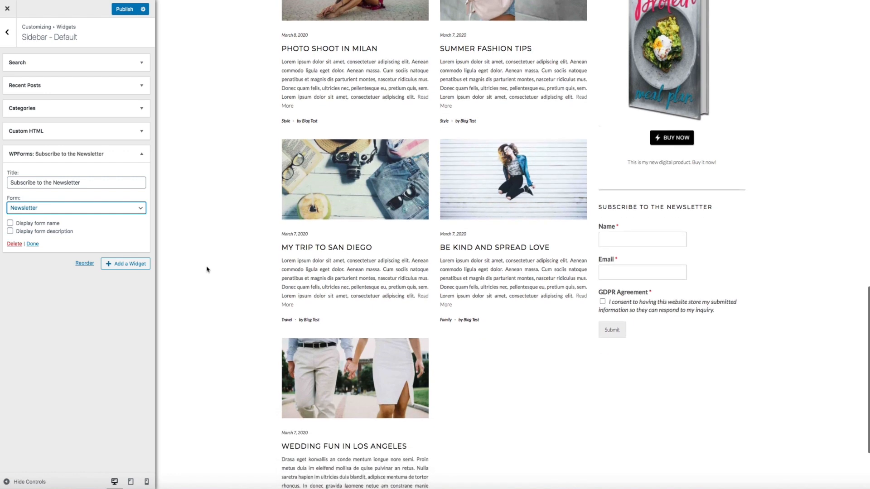
scroll(207, 270, down, 1)
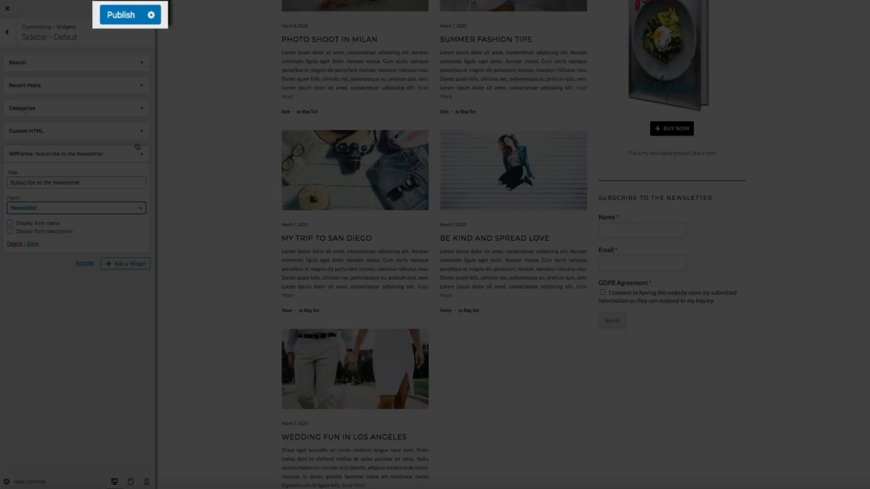
click(120, 18)
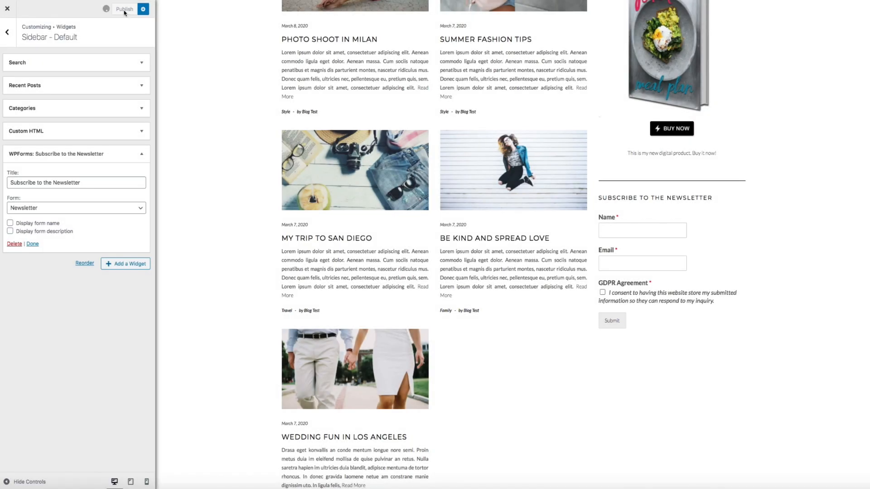
- Leave the Customizer and reach the WPForms All Forms list via the admin Dashboard
click(6, 9)
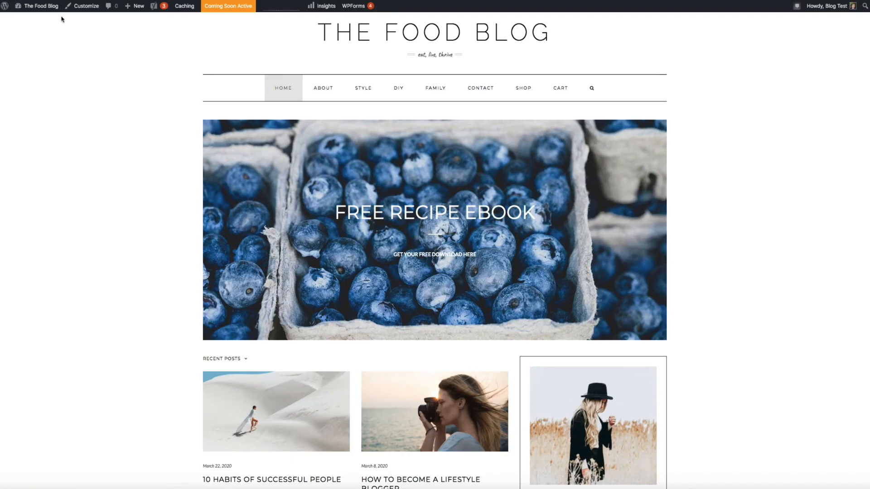
mouse_move(56, 9)
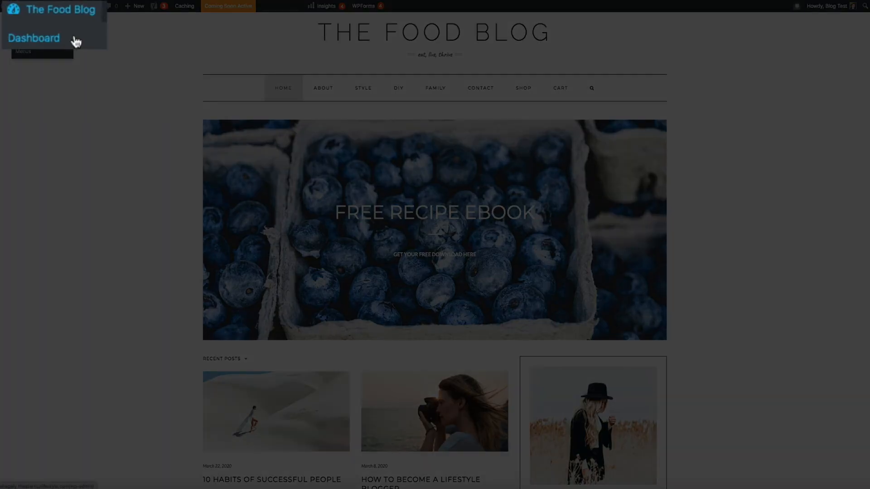
click(48, 21)
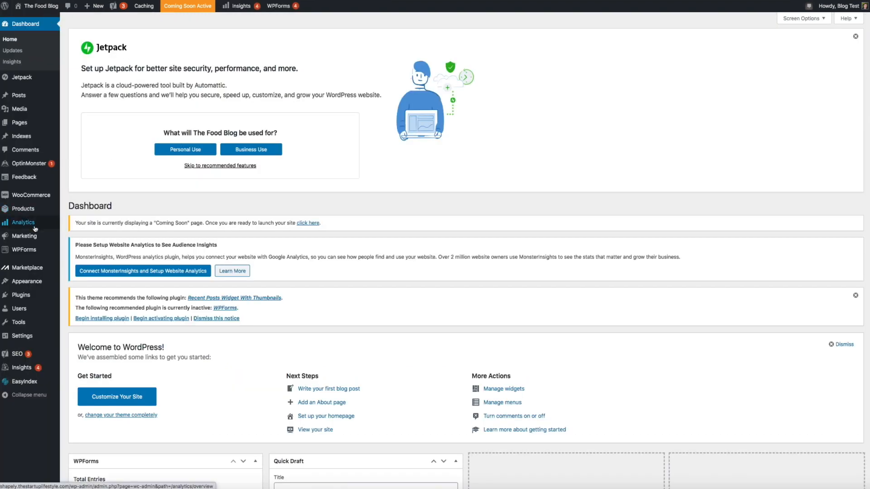
mouse_move(36, 252)
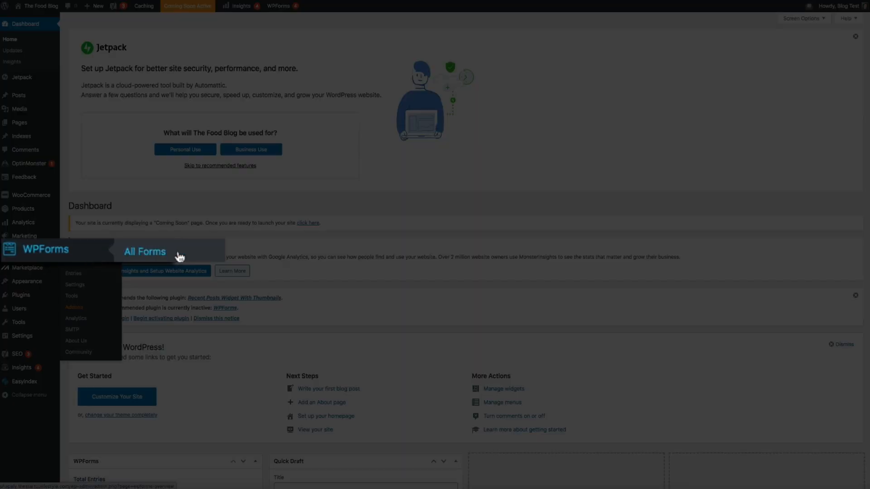
click(76, 251)
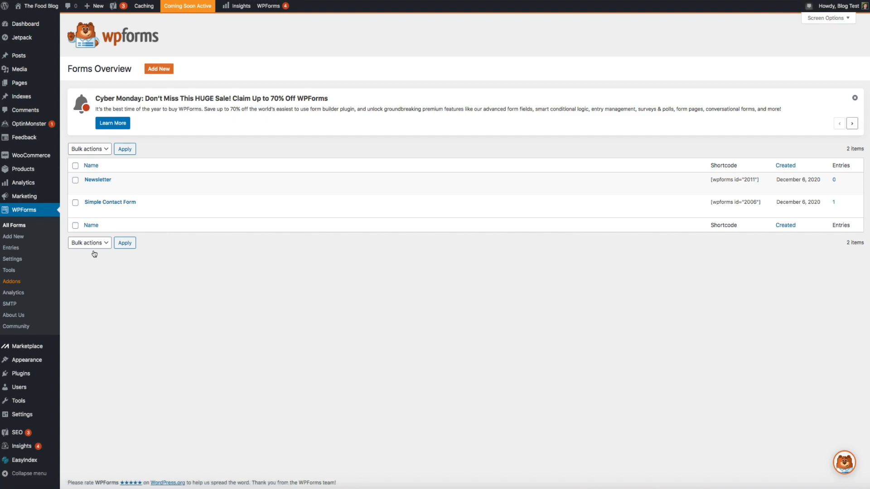
mouse_move(89, 196)
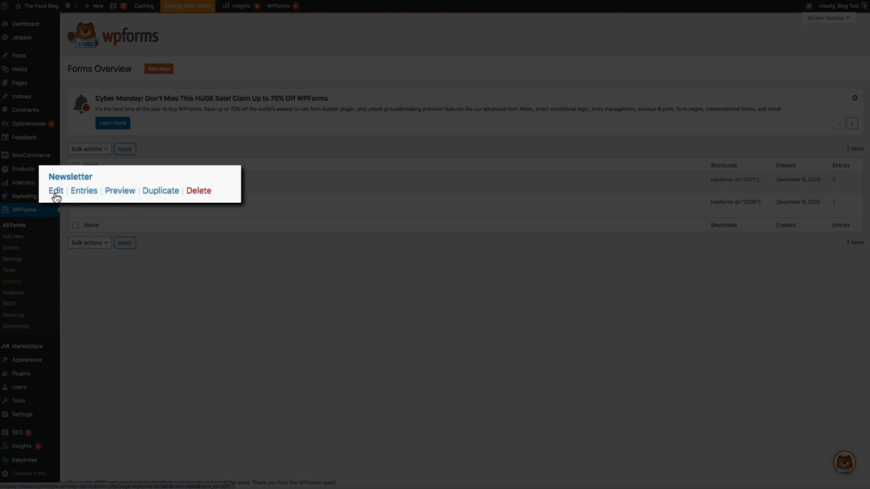
- Open the Newsletter form in the builder and change the Name field's size from Medium to Large
click(57, 191)
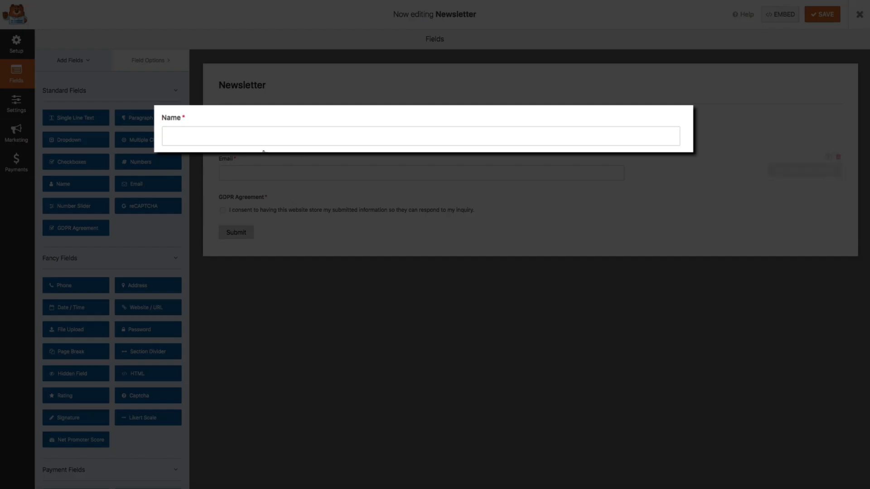
click(269, 121)
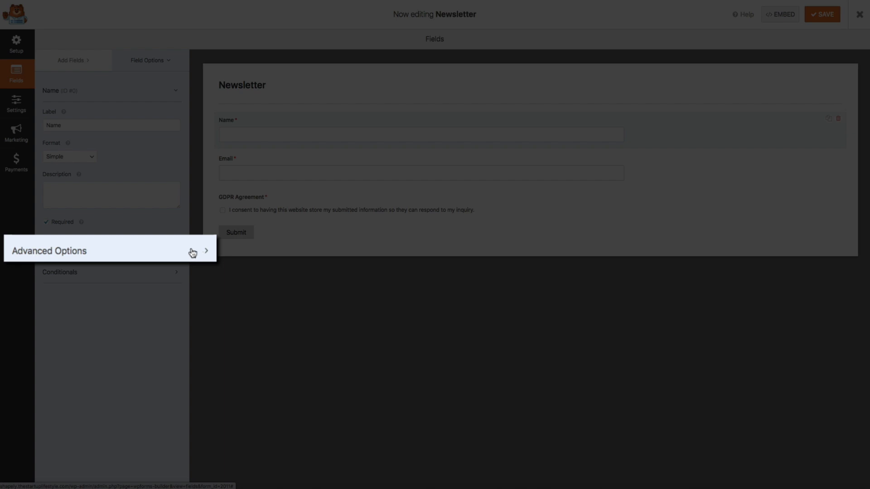
click(192, 252)
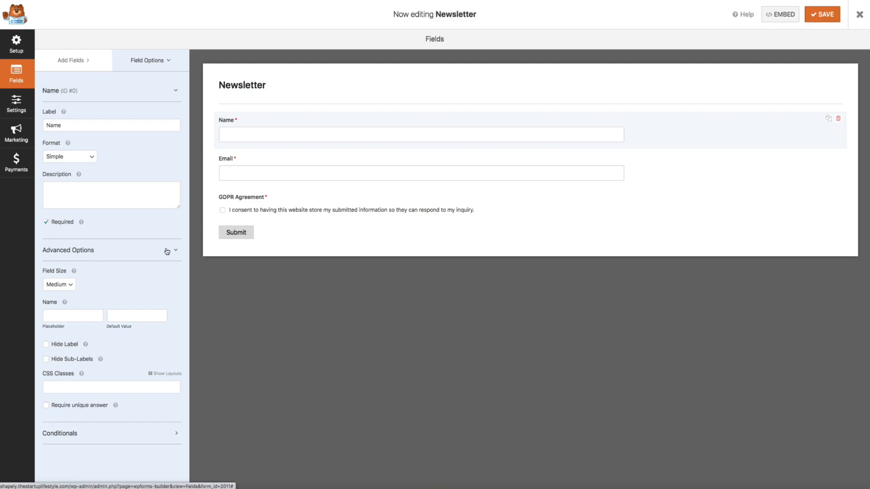
click(70, 286)
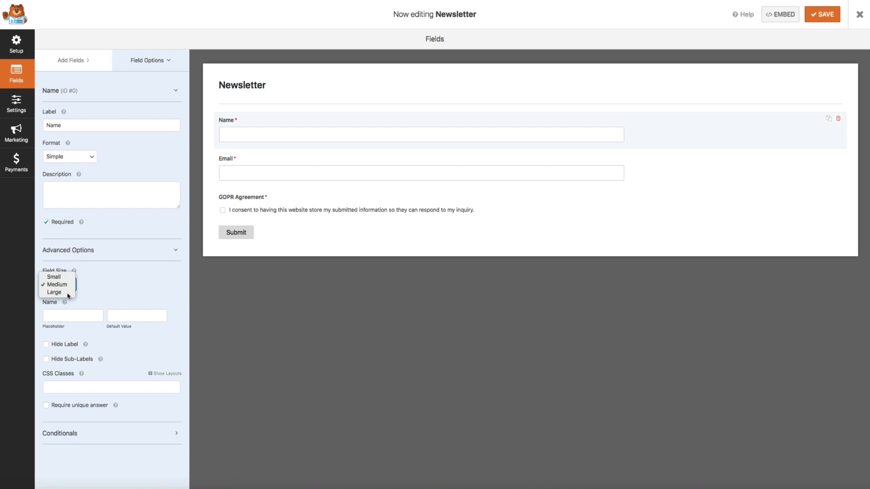
click(69, 295)
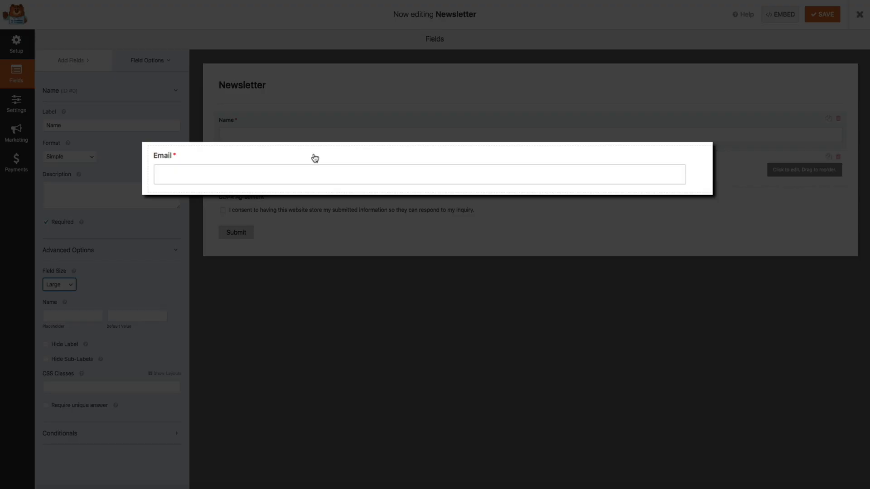
- Set the Email field's size to Large under Advanced Options, then save the Newsletter form
click(341, 160)
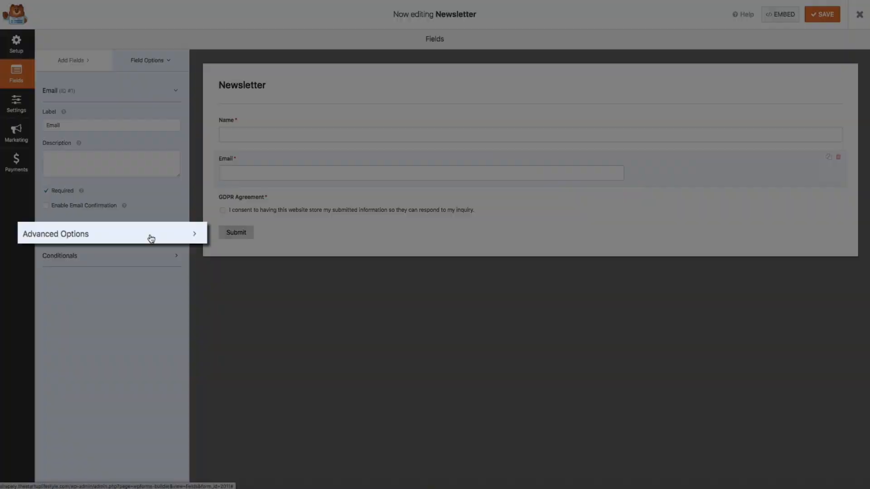
click(143, 236)
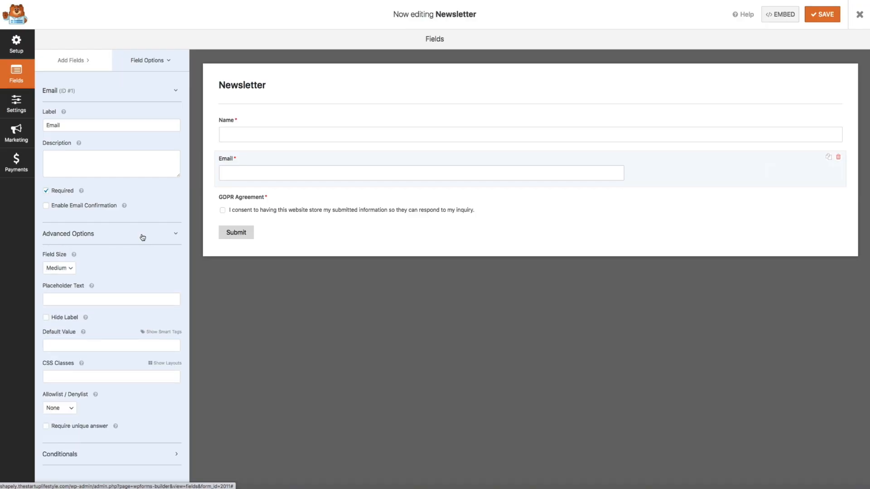
click(70, 270)
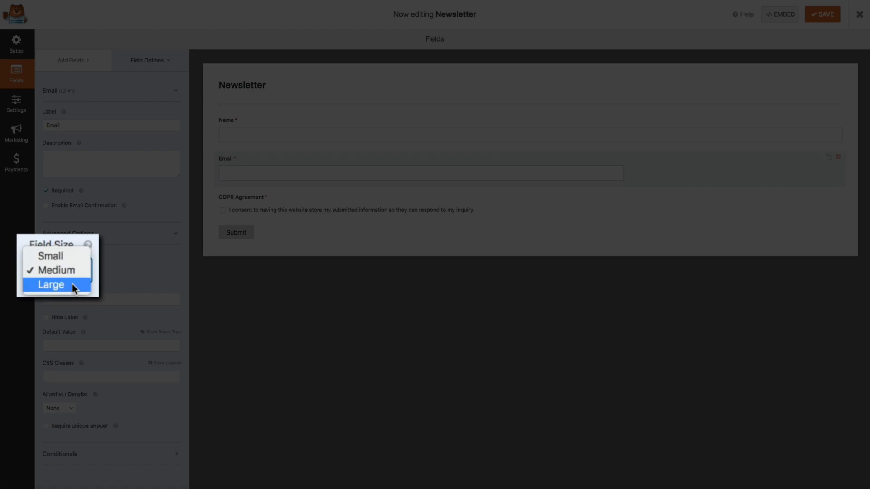
click(72, 284)
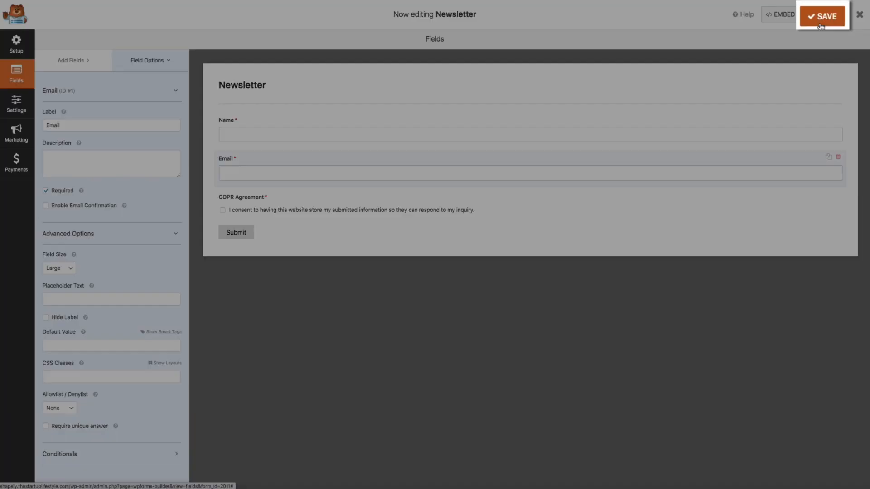
click(821, 20)
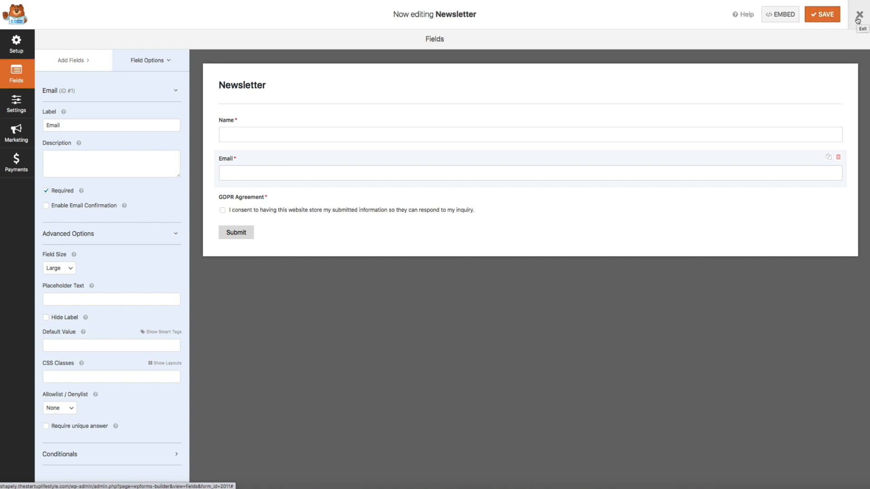
- Exit the builder, visit the live site, and scroll to the sidebar Subscribe to the Newsletter form
click(857, 20)
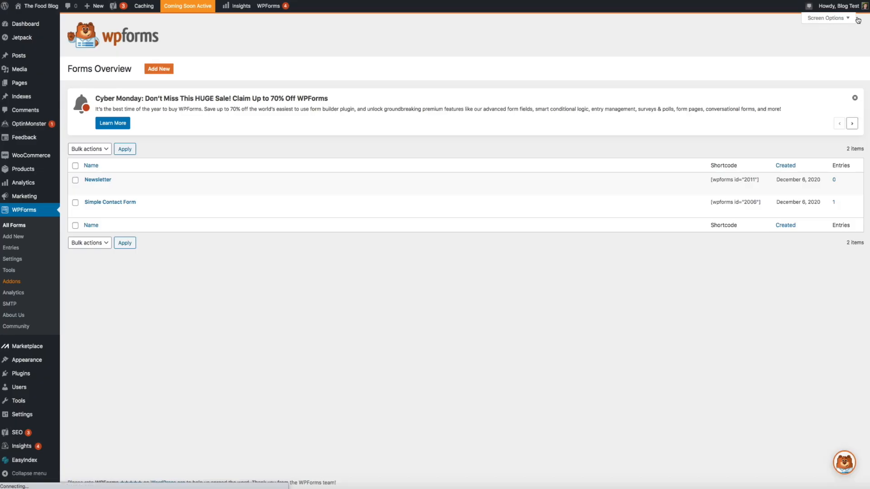
mouse_move(20, 9)
click(46, 35)
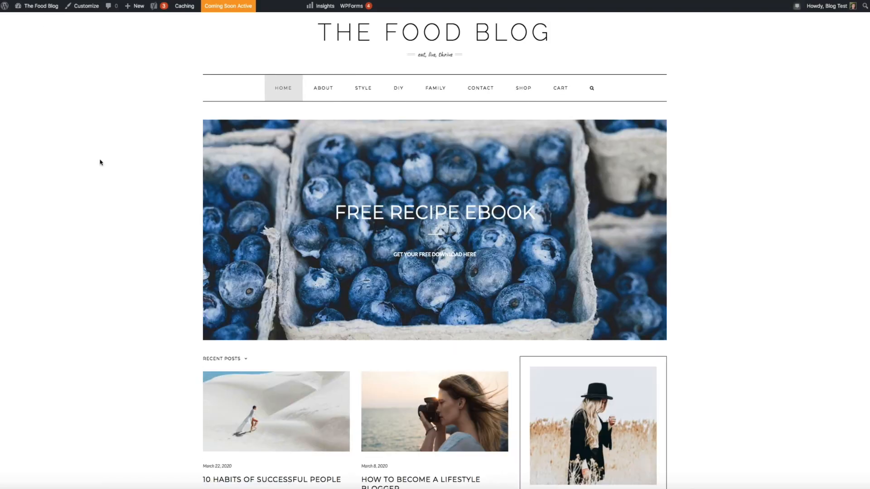
scroll(114, 218, down, 10)
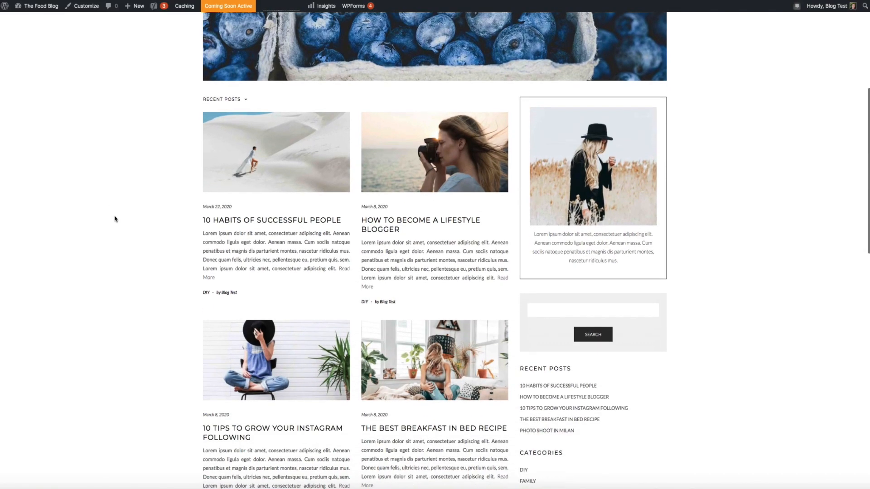
scroll(114, 219, down, 7)
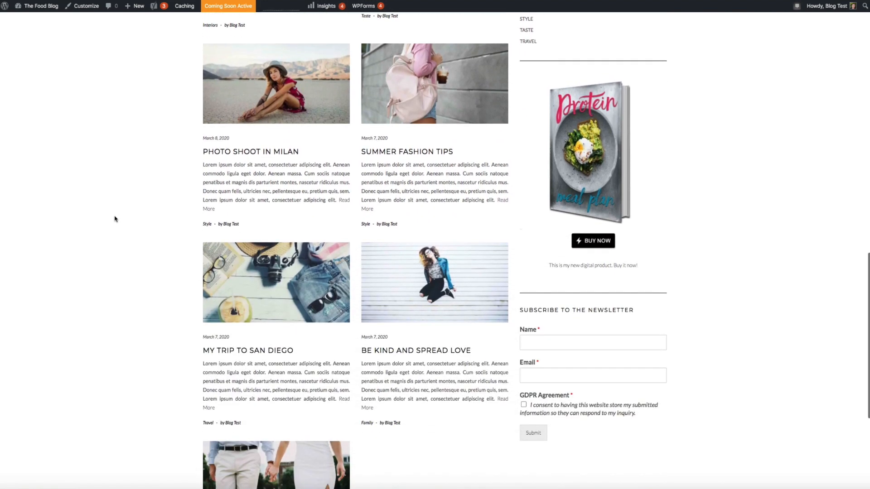
scroll(115, 218, down, 1)
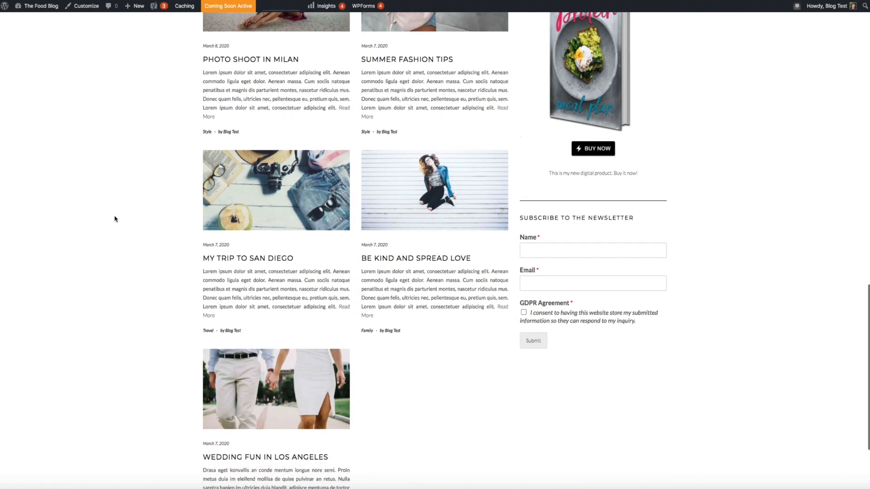
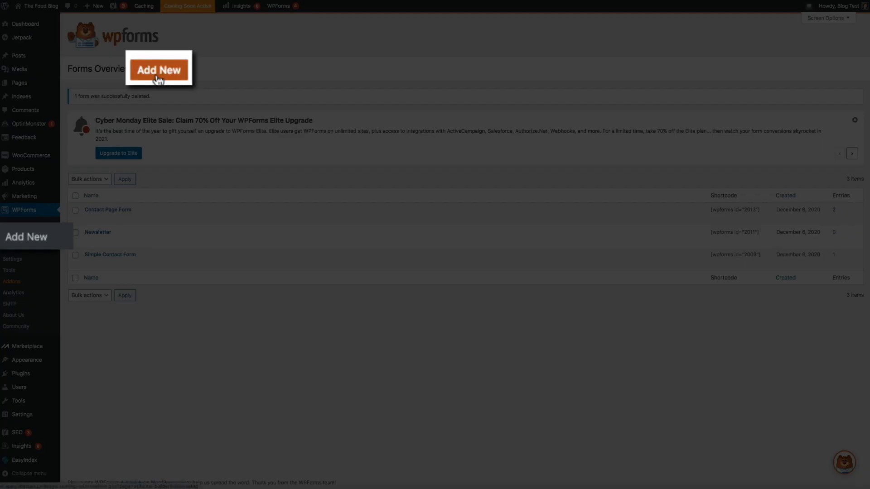
- Create a new form named 'Landing Page' from the Newsletter Signup Form template
click(159, 72)
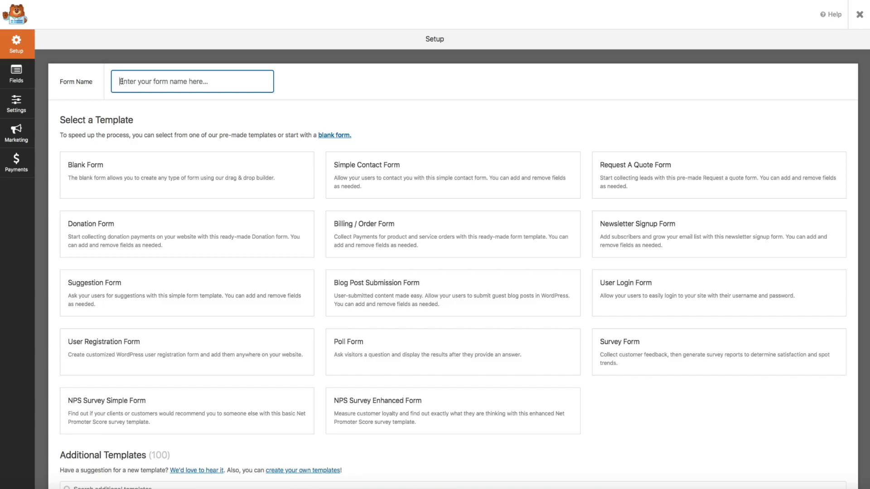
text(Landing Pa)
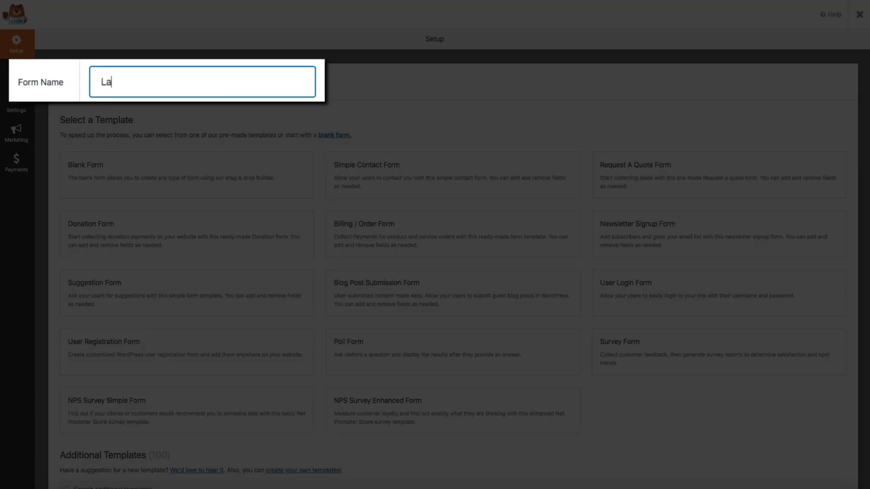
text(ge)
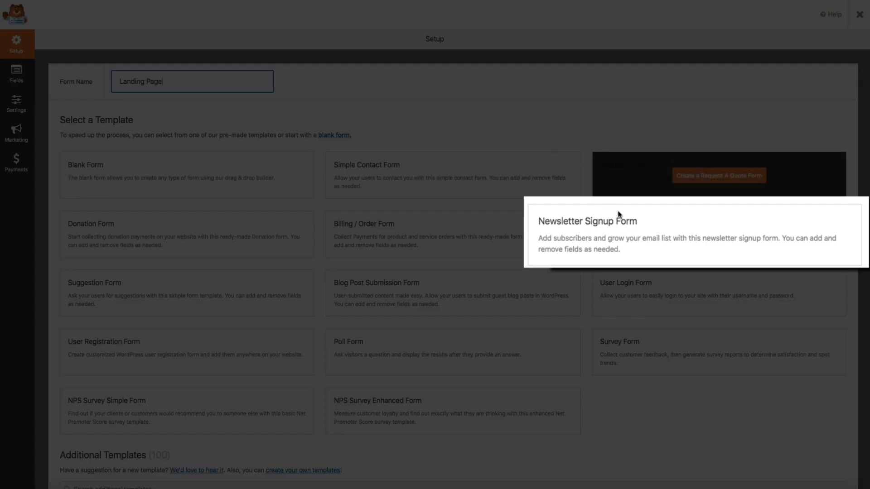
mouse_move(720, 243)
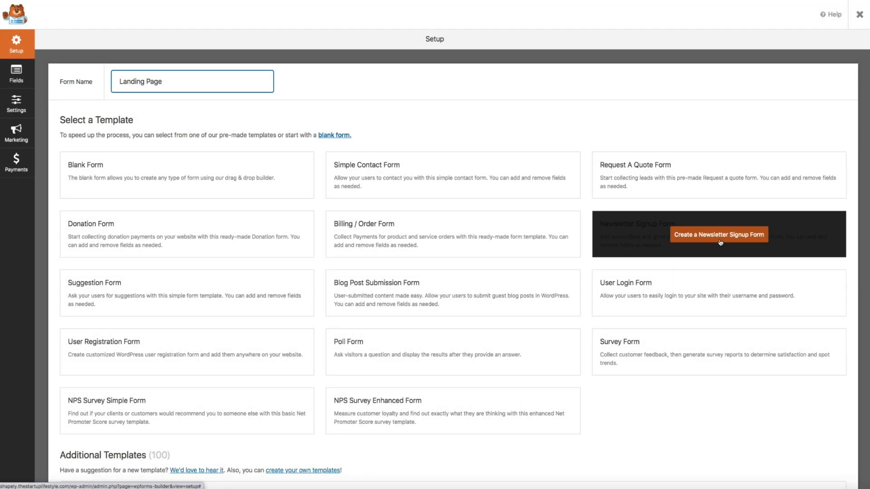
click(720, 243)
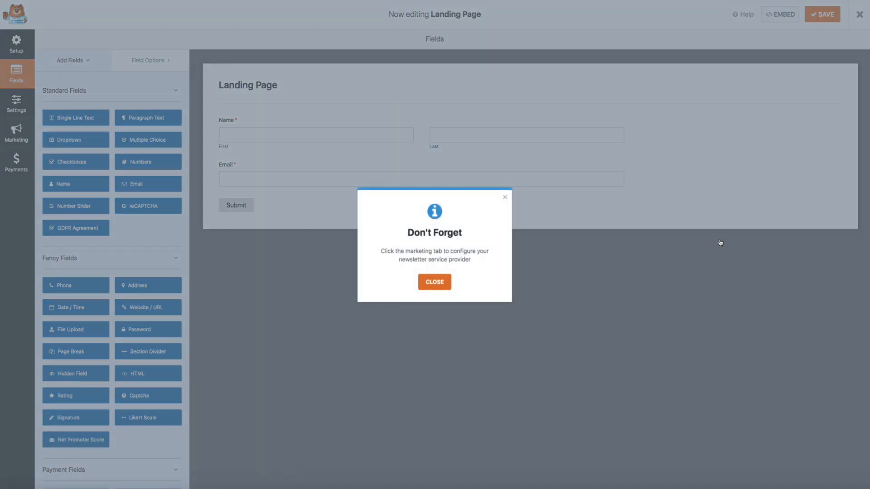
- Dismiss the Don't Forget reminder and add a GDPR Agreement field to the form
click(438, 286)
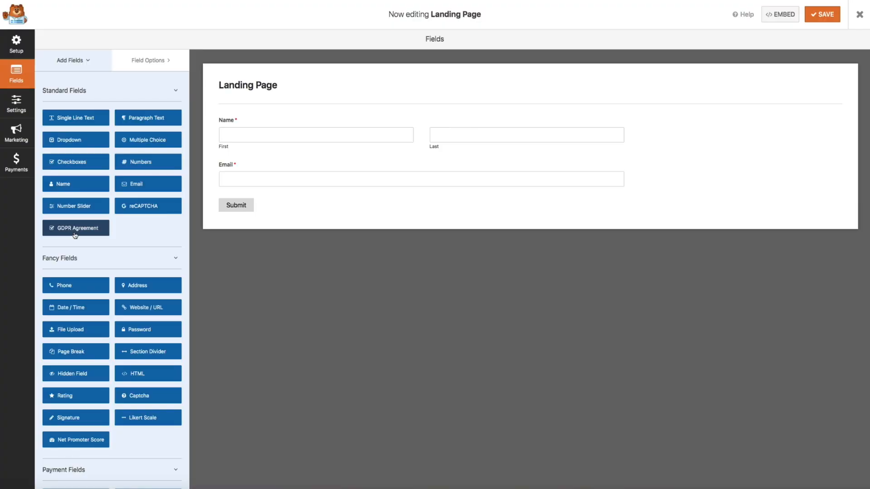
click(75, 233)
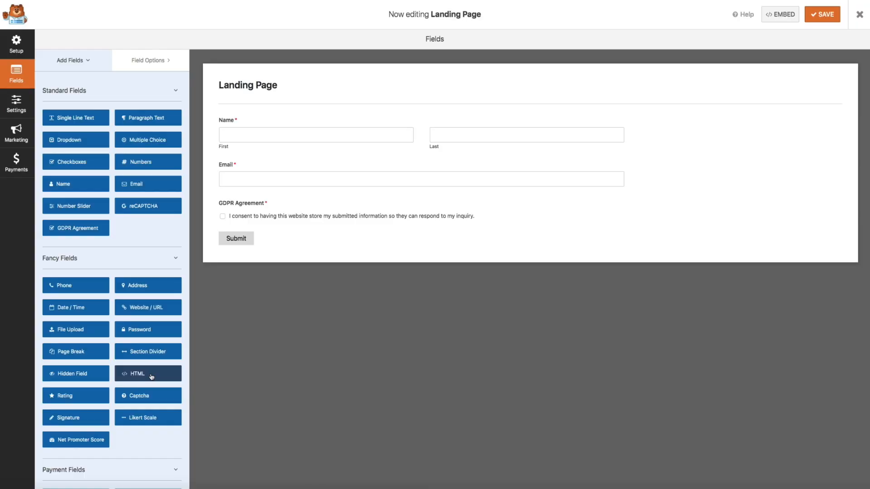
- Add an HTML block holding a <p>-wrapped Lorem ipsum paragraph and drag it above Name
click(151, 377)
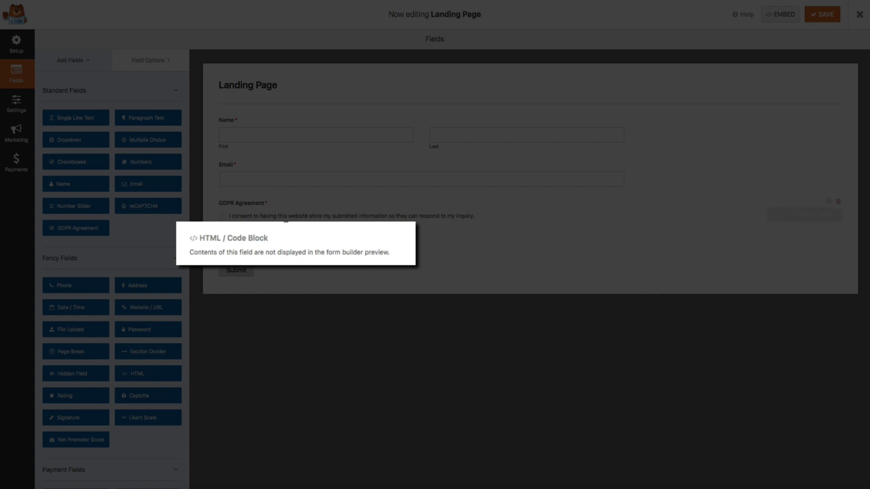
click(273, 250)
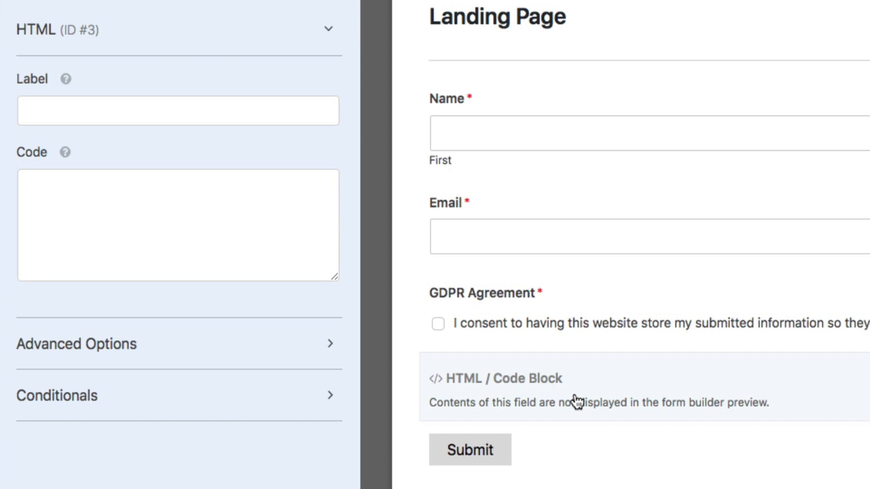
click(45, 199)
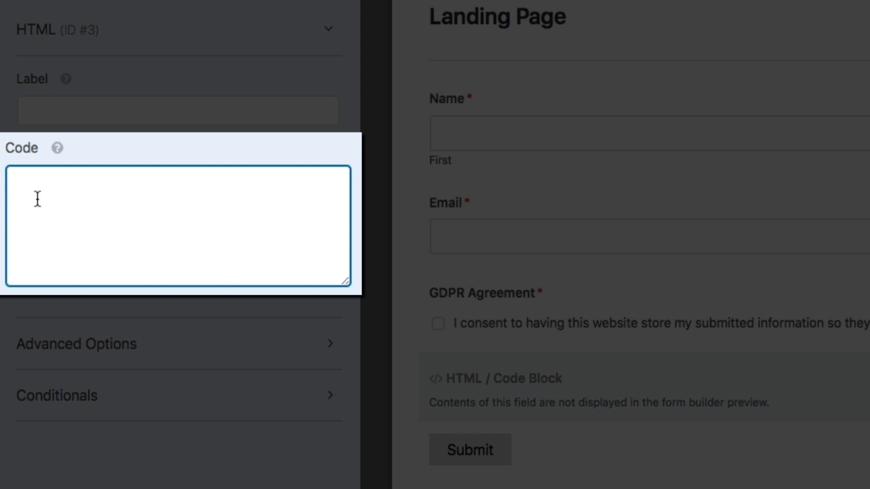
text(<p>)
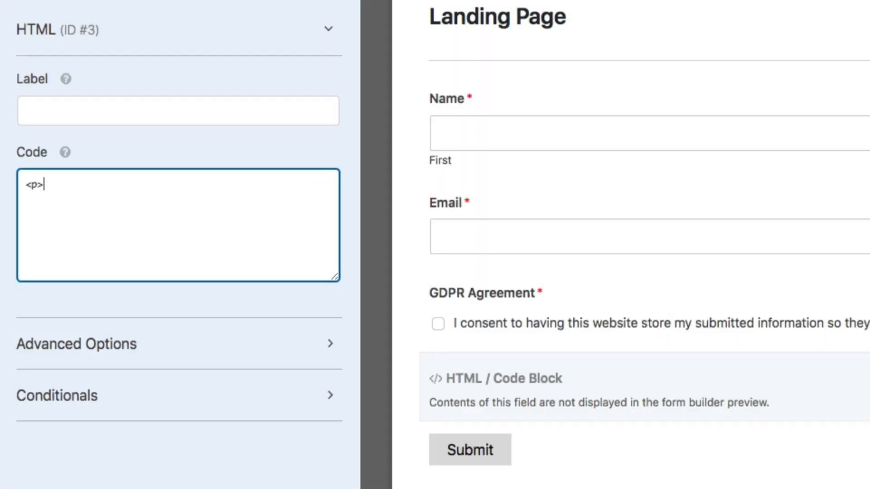
text(Lorem ipsum dolor sit amet, consectetuer adipiscing elit. Aenean commodo ligula eget dolor. Aenean massa. Cum sociis natoque penatibus et magnis dis parturient montes, nascetur ridiculus mus.)
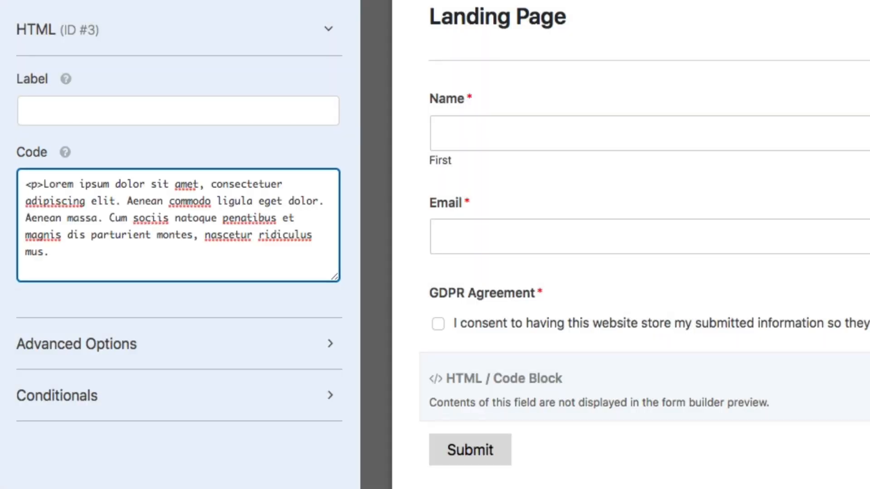
text(</p>)
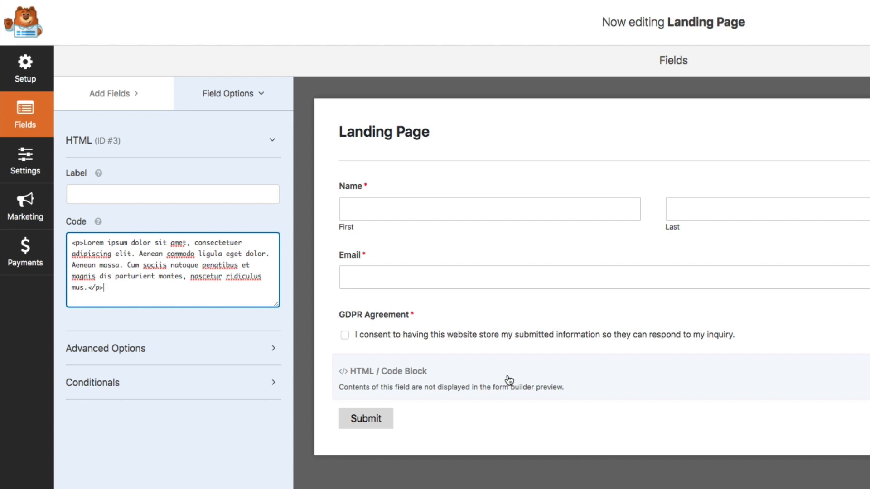
drag(510, 380, 504, 190)
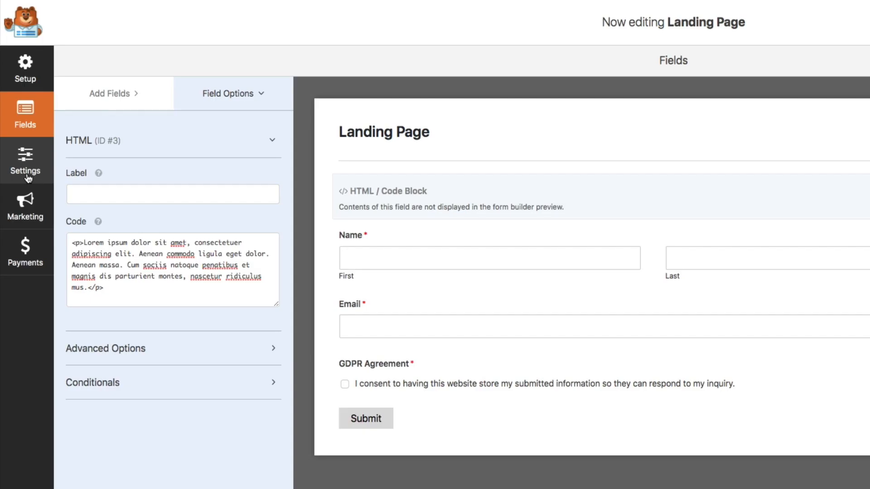
- Enable Form Page Mode in the form's Form Pages settings
click(27, 163)
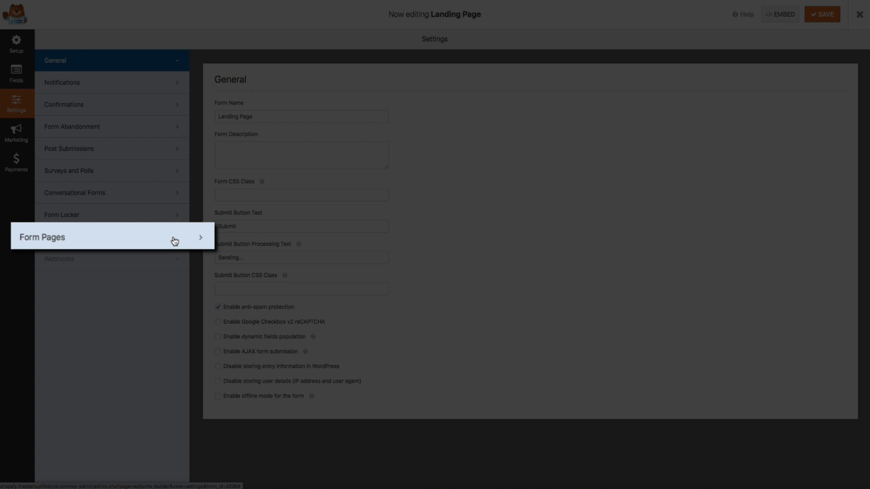
click(158, 239)
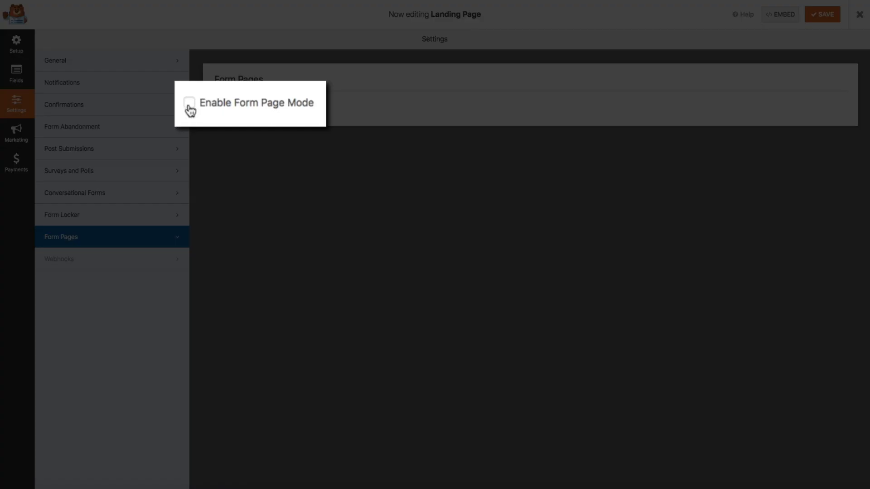
click(218, 104)
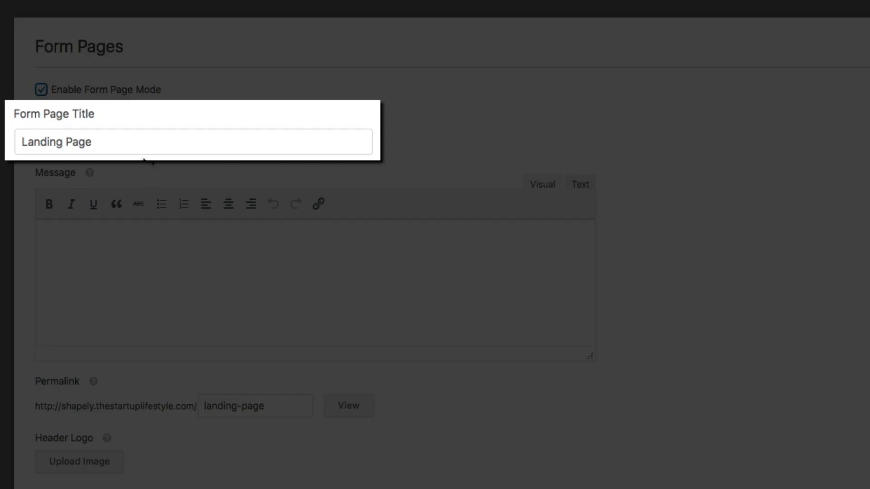
- Retitle the form page 'Free Recipe Ebook Download' and change the permalink slug to free-ebook
triple_click(125, 139)
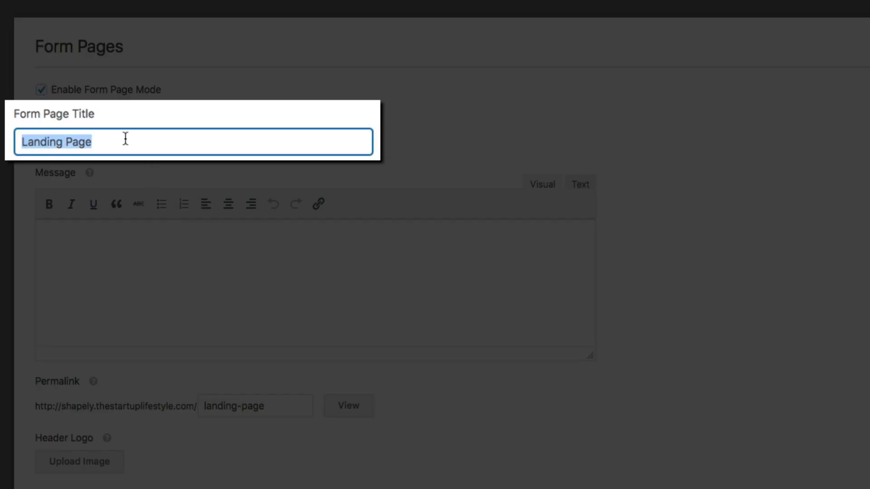
text(Free Re)
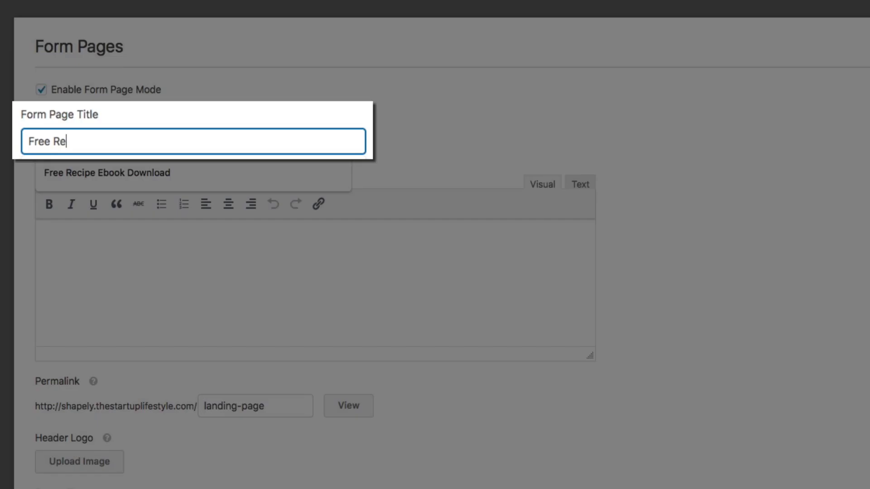
text(cipe Ebook Download)
click(132, 170)
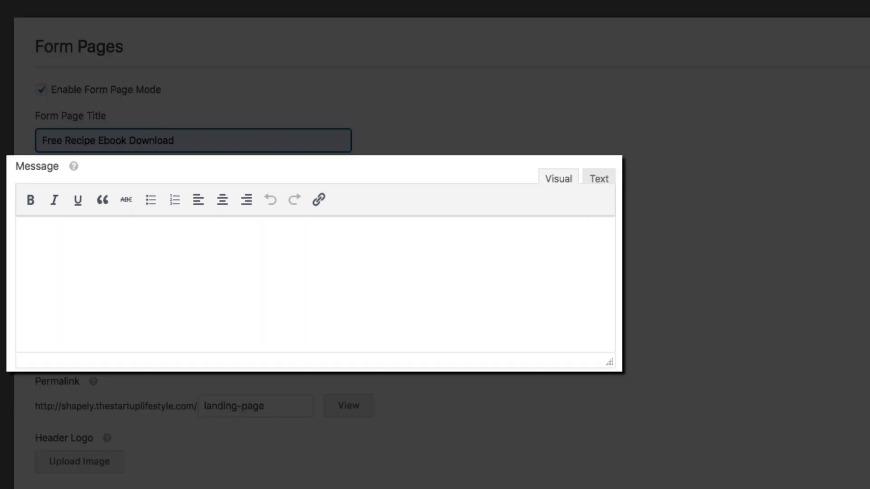
click(856, 262)
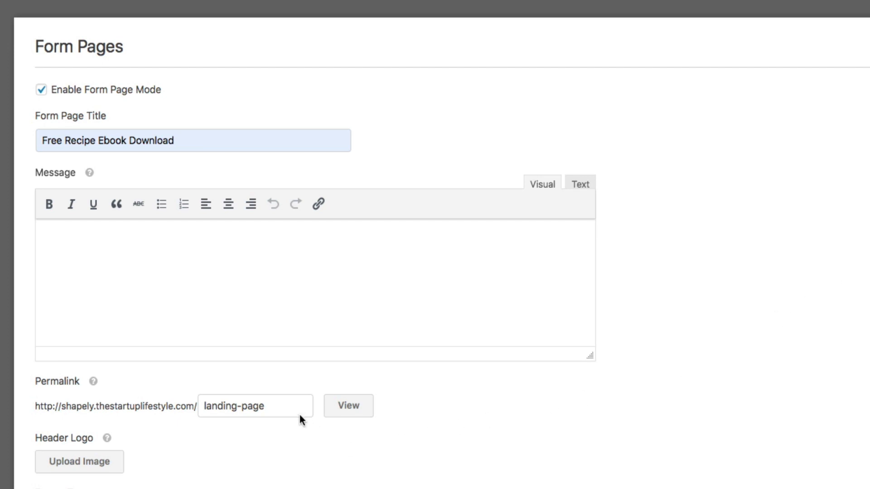
drag(265, 406, 194, 407)
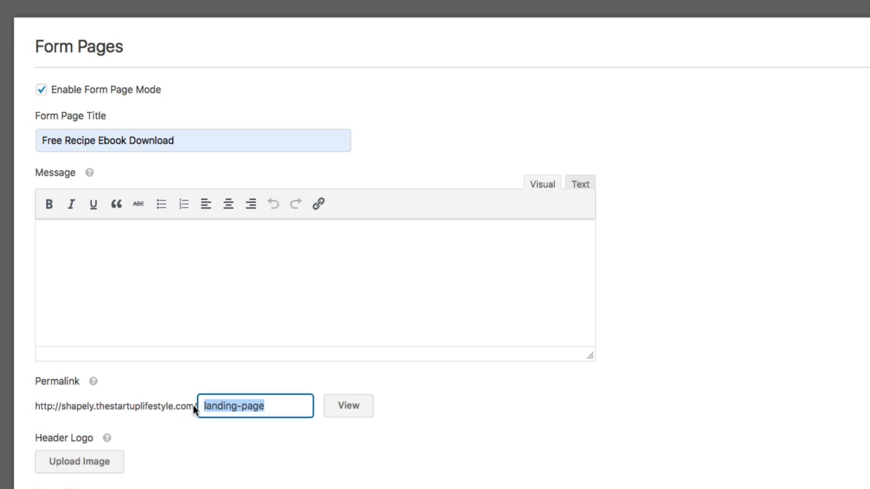
text(free-eb)
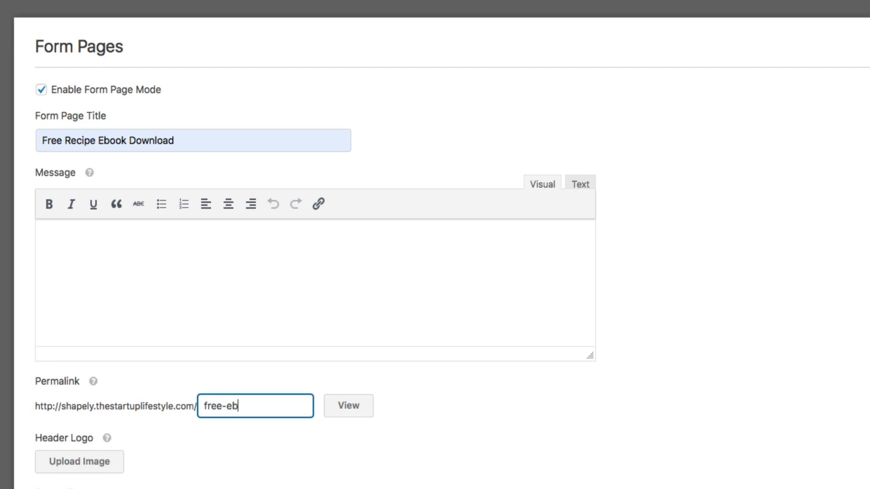
text(ook)
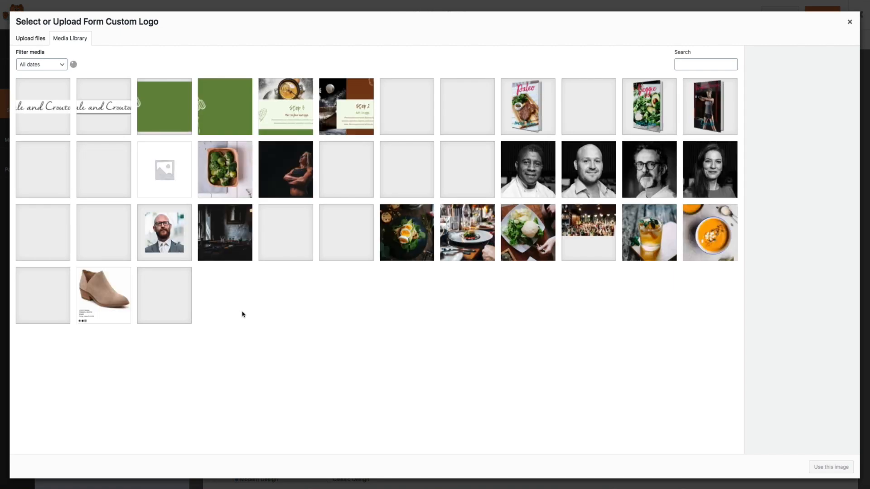
- Use the Kale and Croutons header logo, paste privacy footer text, and hide WPForms branding
click(40, 114)
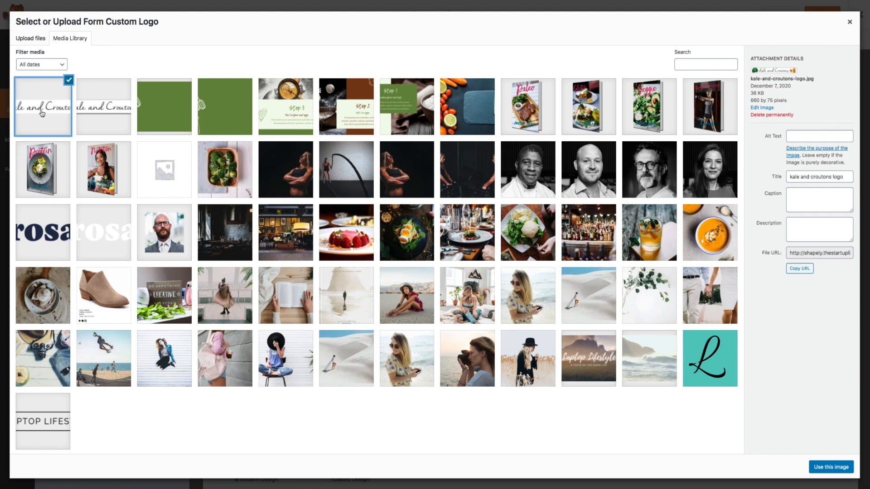
click(830, 467)
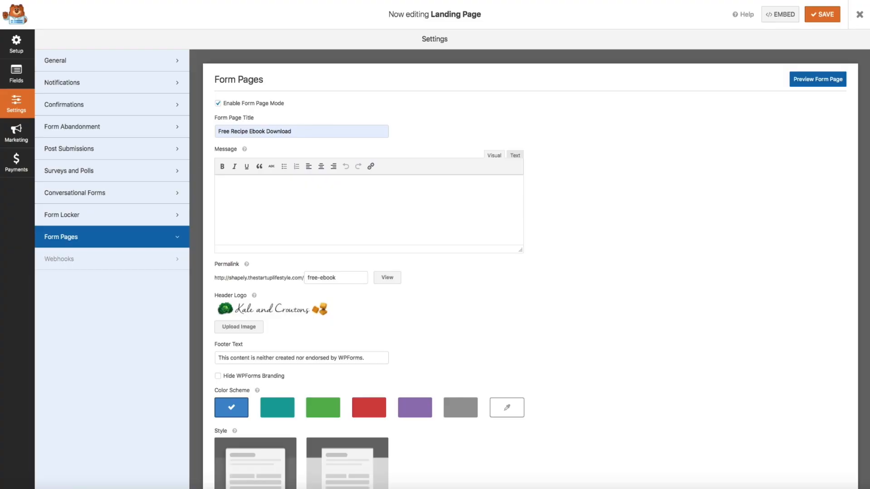
click(354, 356)
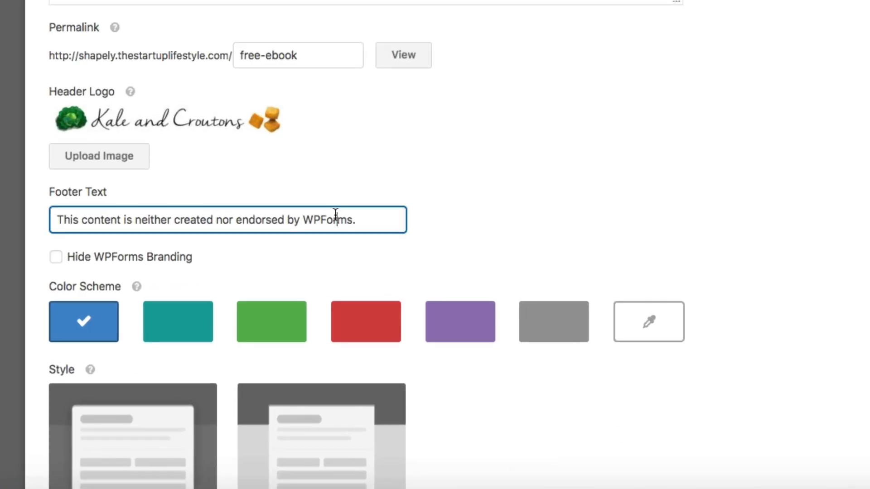
key(ctrl+a)
key(ctrl+v)
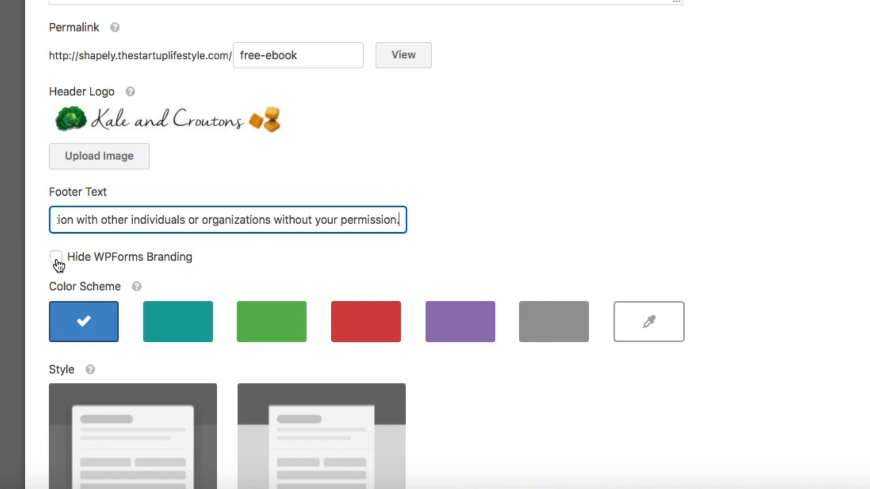
click(55, 257)
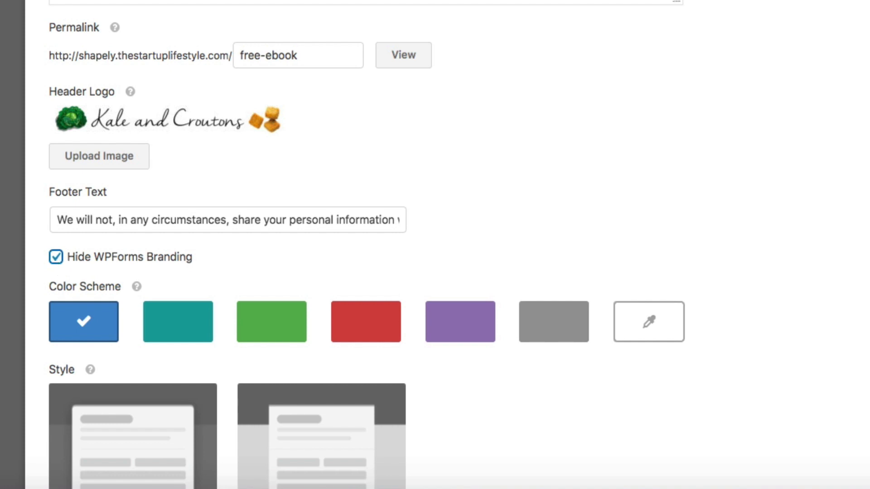
- Apply a custom color scheme of #647c46 to the form page
scroll(366, 244, down, 2)
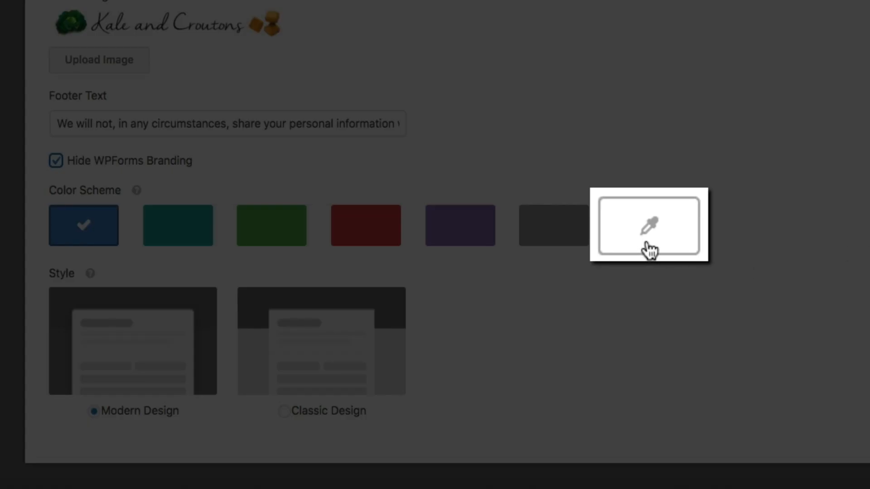
click(650, 242)
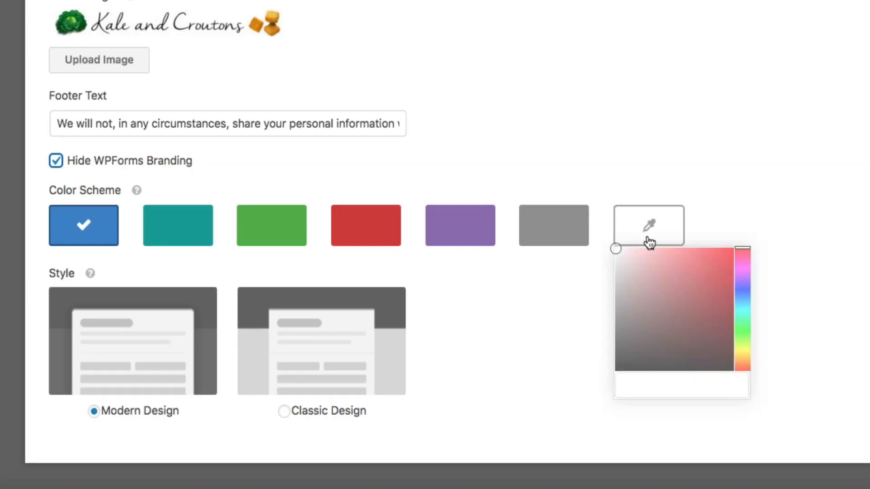
click(633, 387)
text(#647c46)
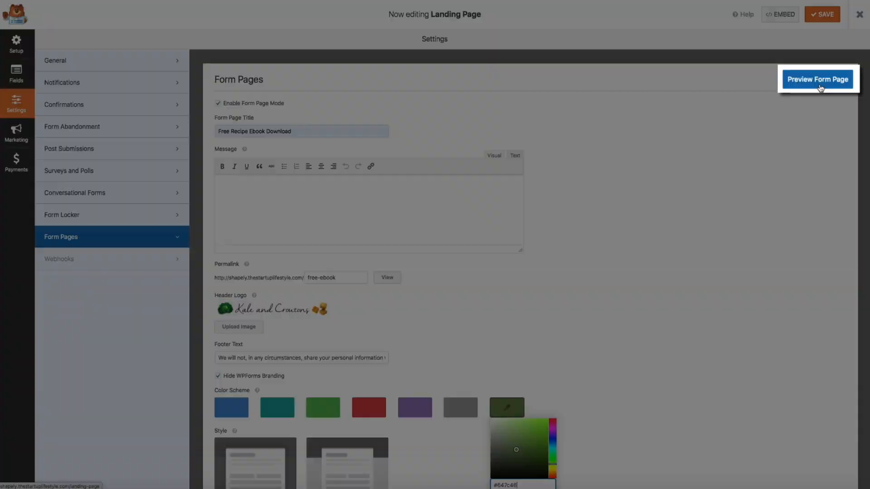
- Preview the olive-green form page, then select the Classic Design style
click(820, 80)
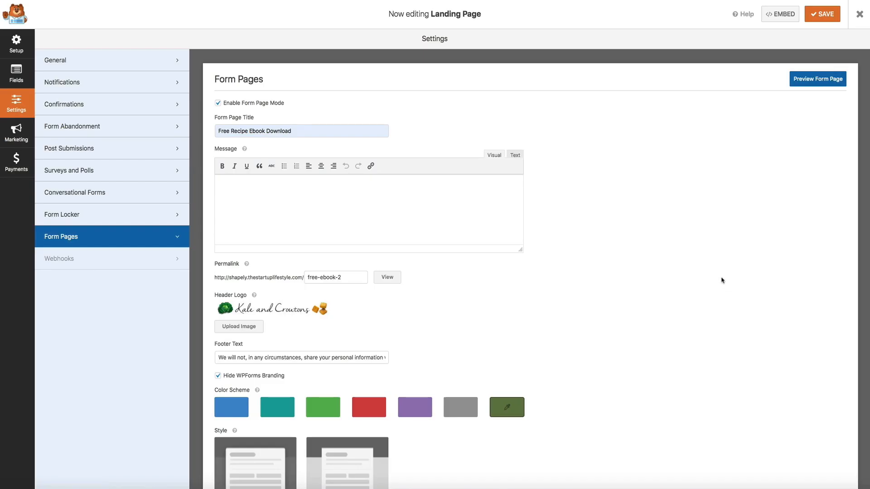
scroll(721, 280, down, 2)
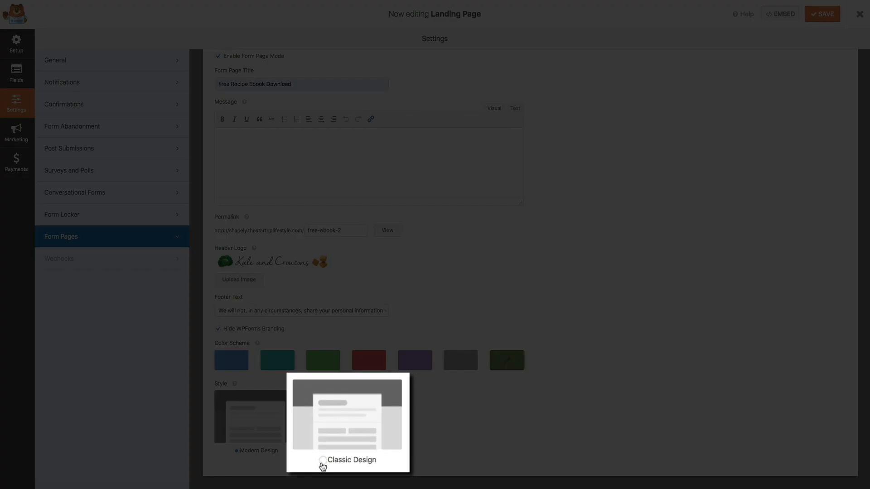
click(329, 450)
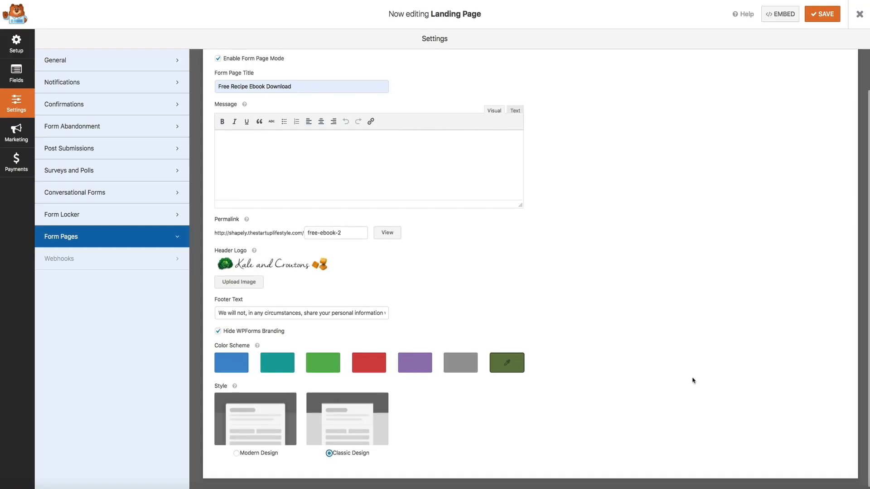
- Preview the Classic Design page, switch back to Modern Design, and save the form
scroll(692, 381, up, 2)
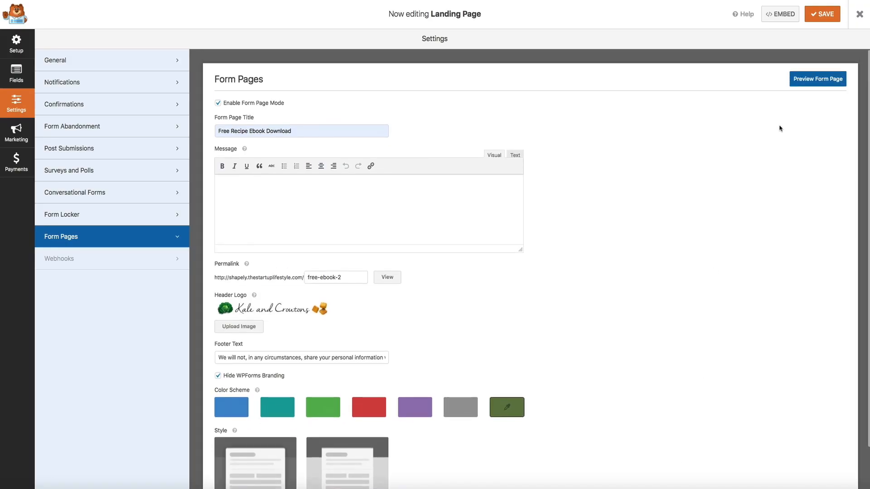
click(813, 85)
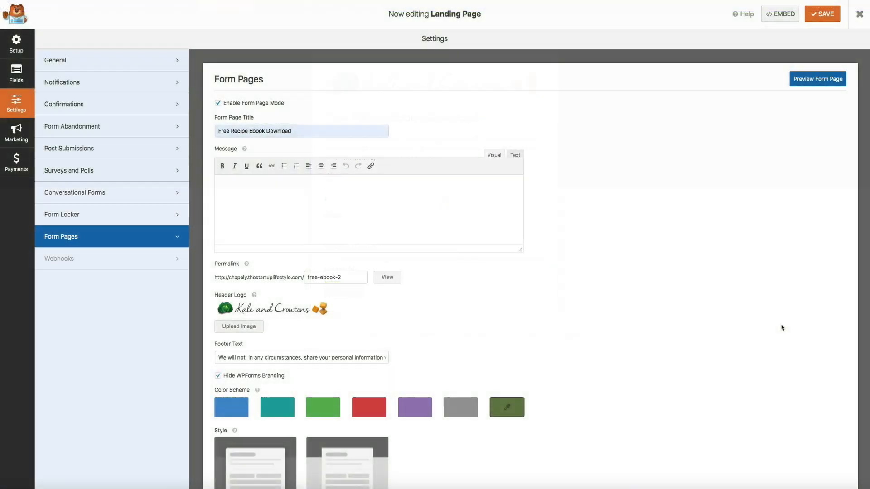
scroll(774, 332, down, 2)
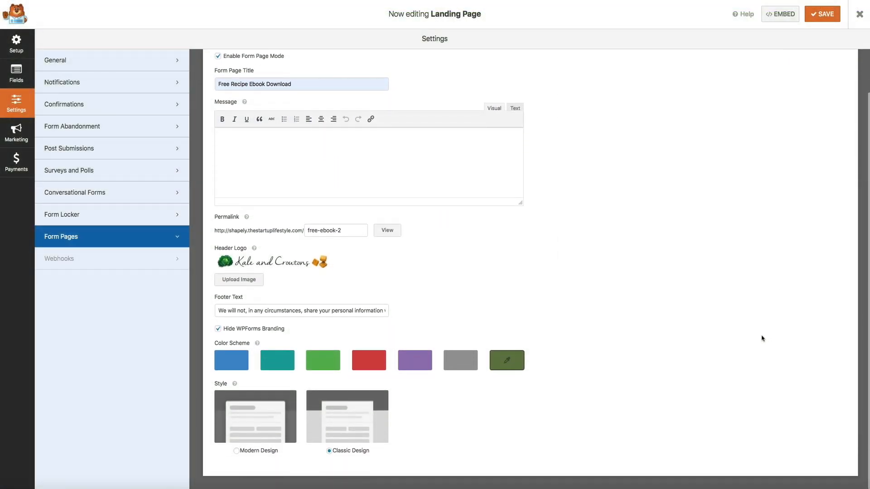
click(236, 450)
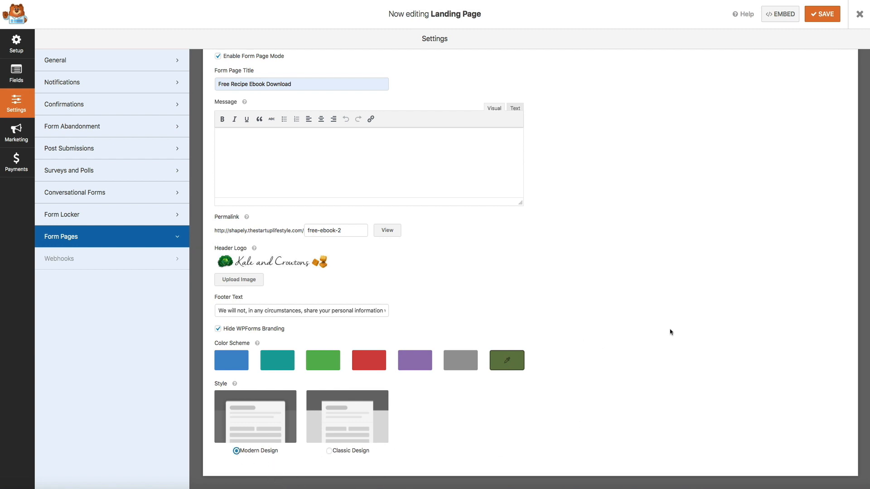
scroll(670, 332, up, 2)
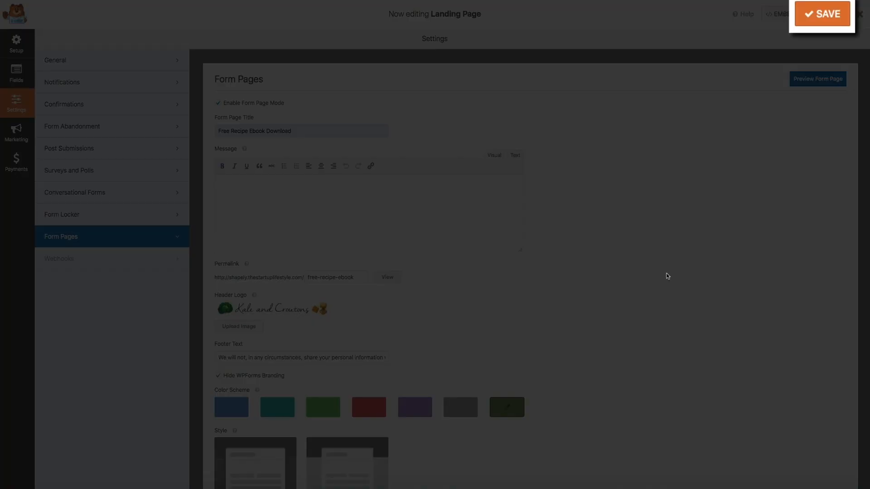
click(818, 18)
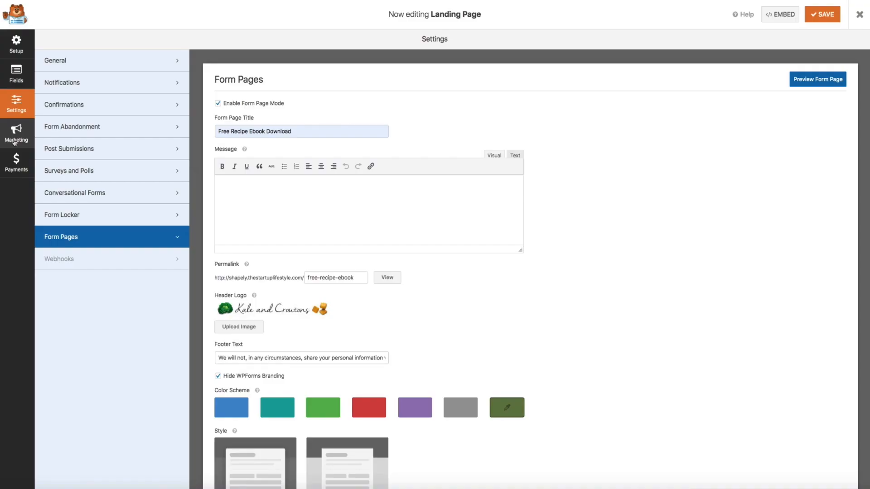
- Create an AWeber connection under Marketing nicknamed 'Recipe Ebook Landing Page'
click(15, 141)
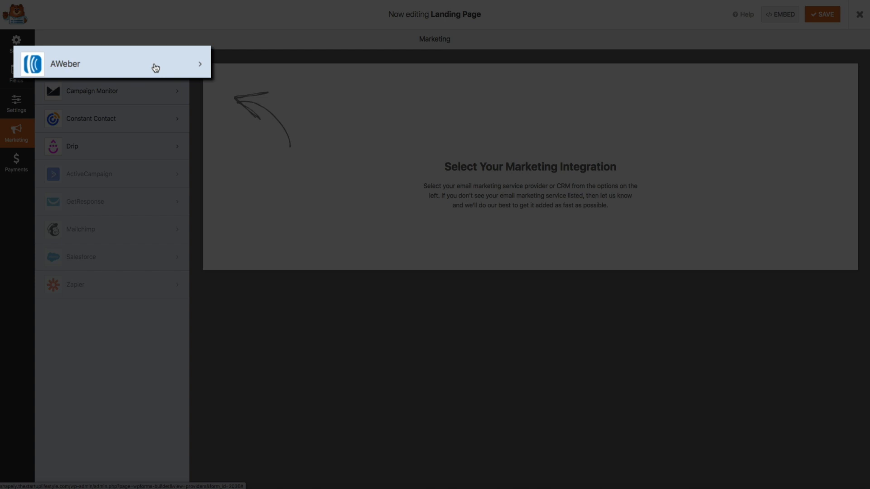
click(155, 68)
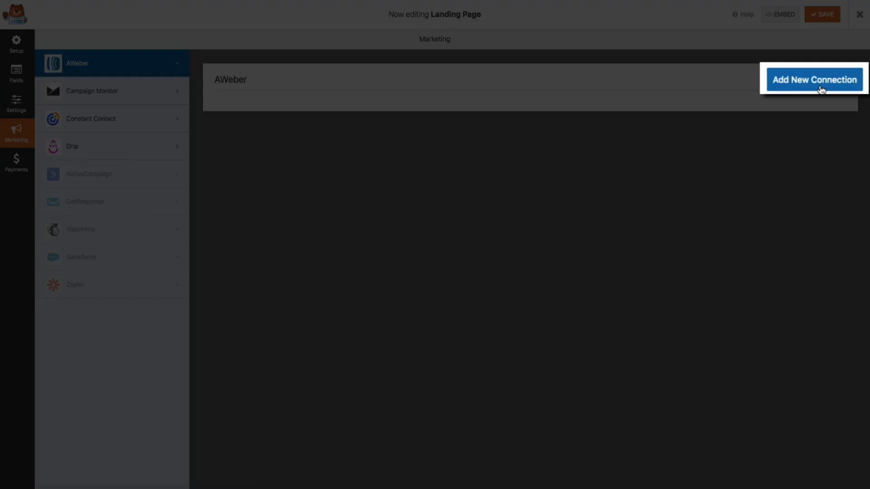
click(821, 89)
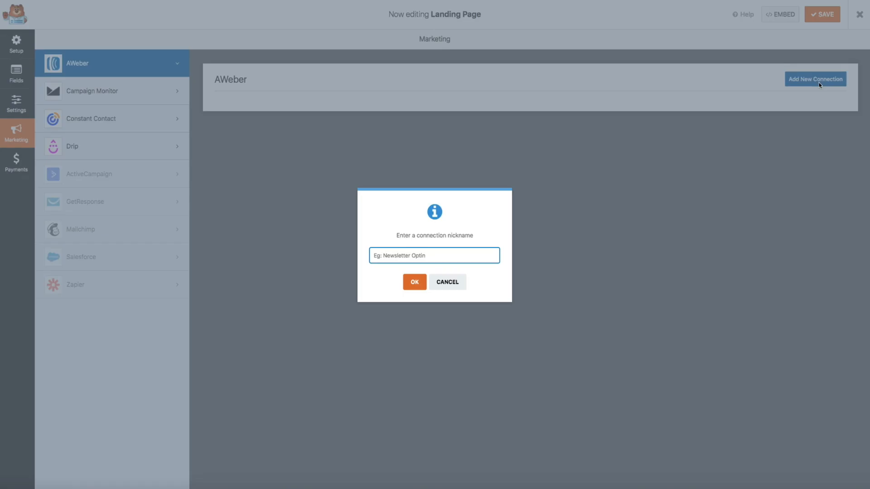
text(Re)
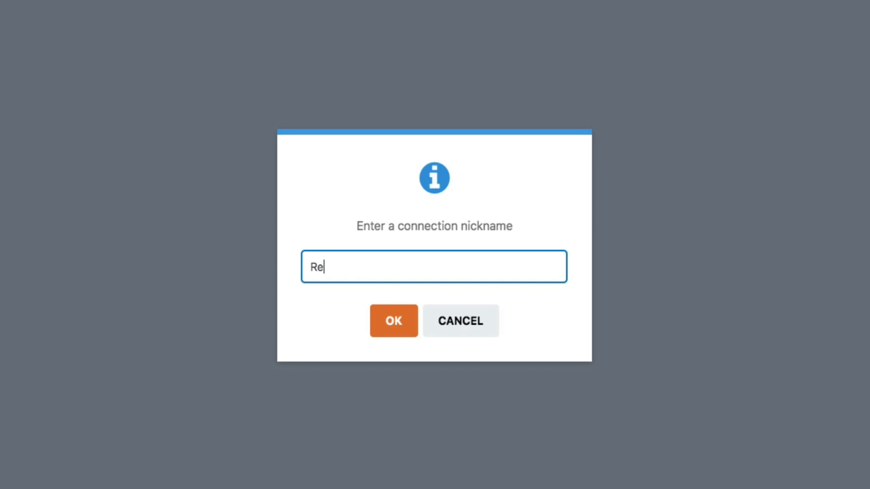
text(cipe Ebook L)
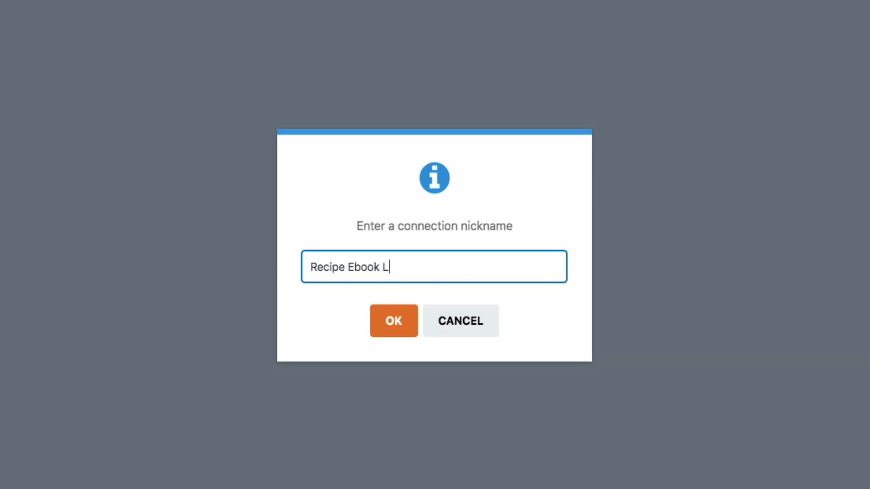
text(anding Page)
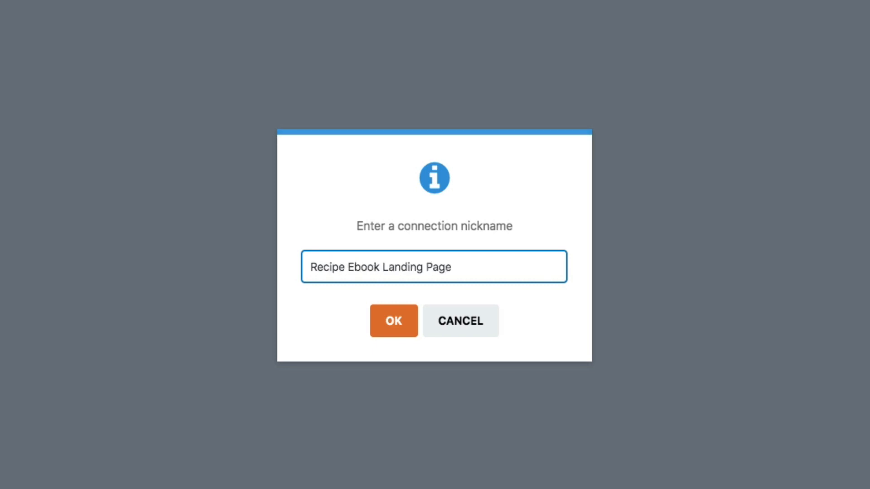
click(391, 337)
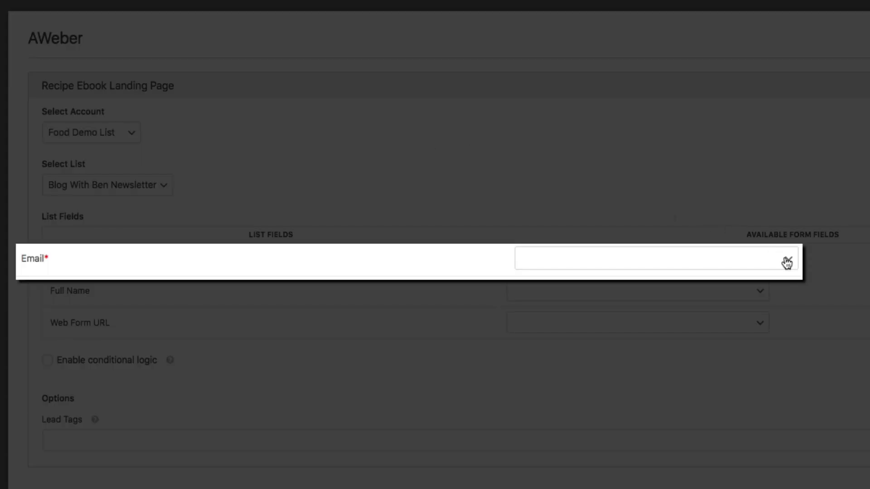
- Map AWeber's Email to the Email field and Full Name to Name (Full), then save
click(787, 261)
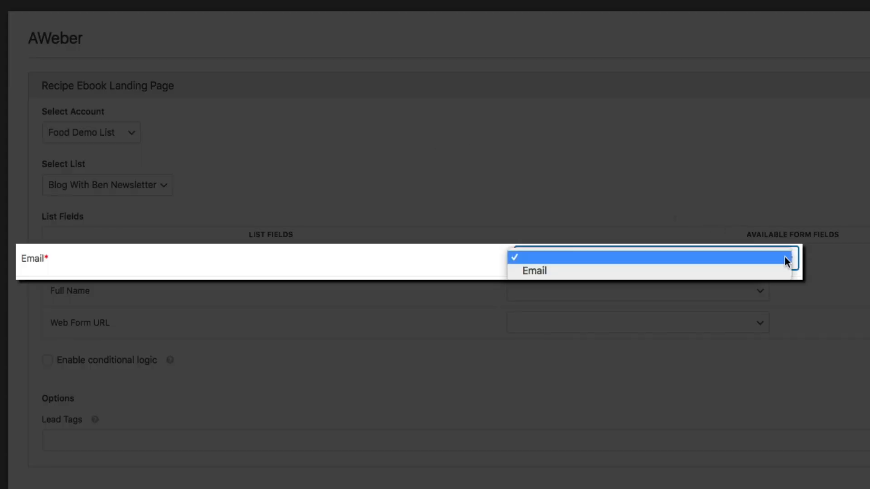
click(779, 270)
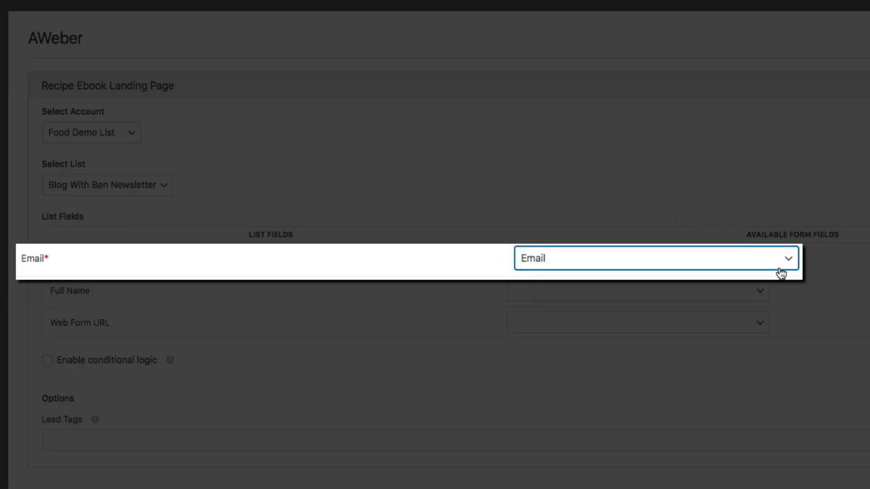
click(756, 291)
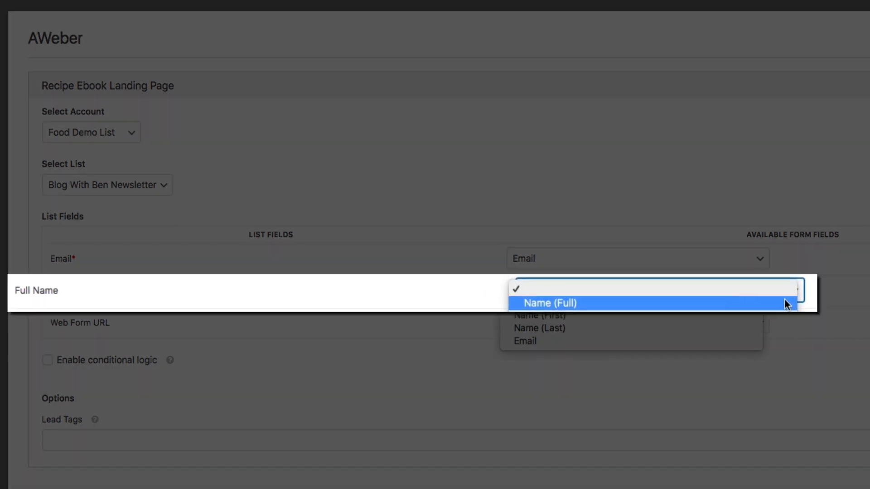
click(752, 301)
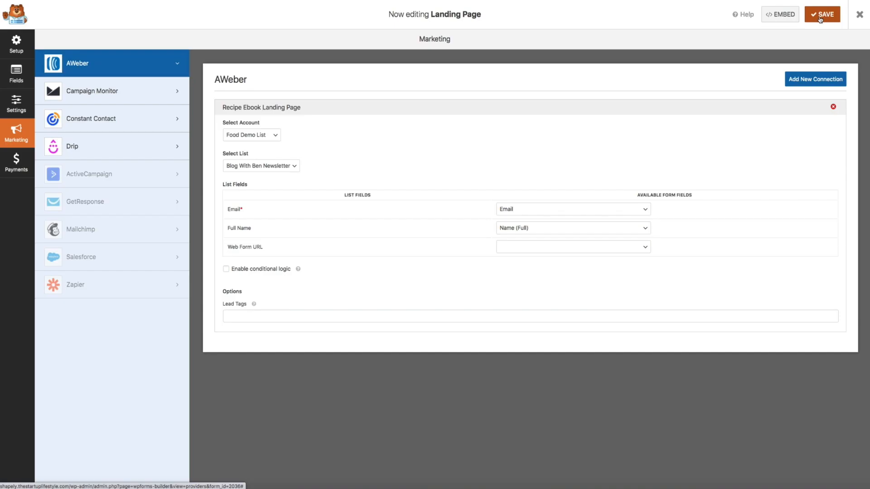
click(820, 20)
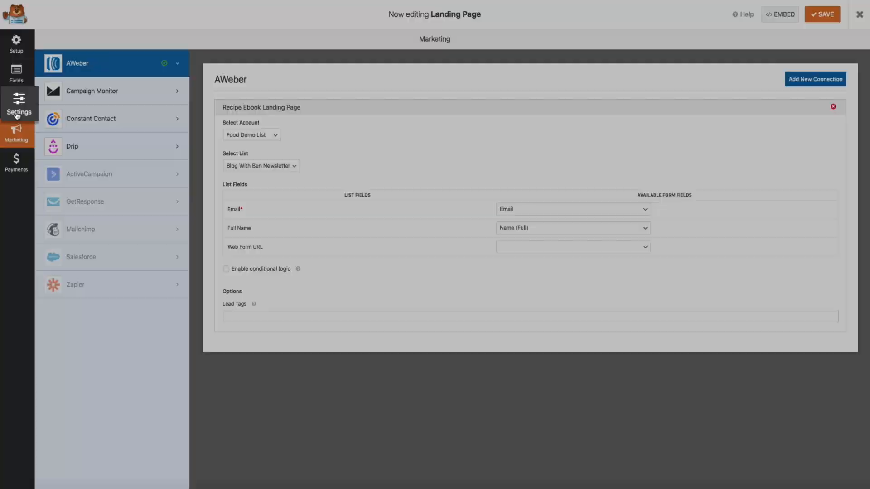
click(21, 107)
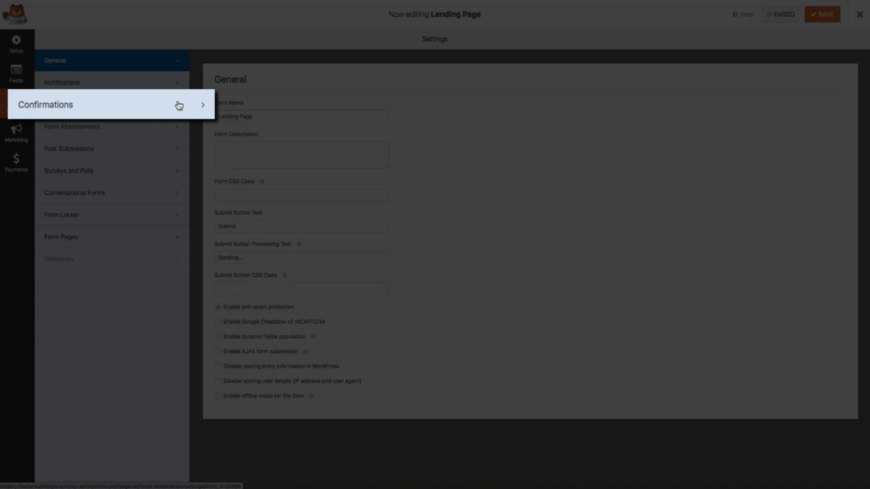
click(179, 106)
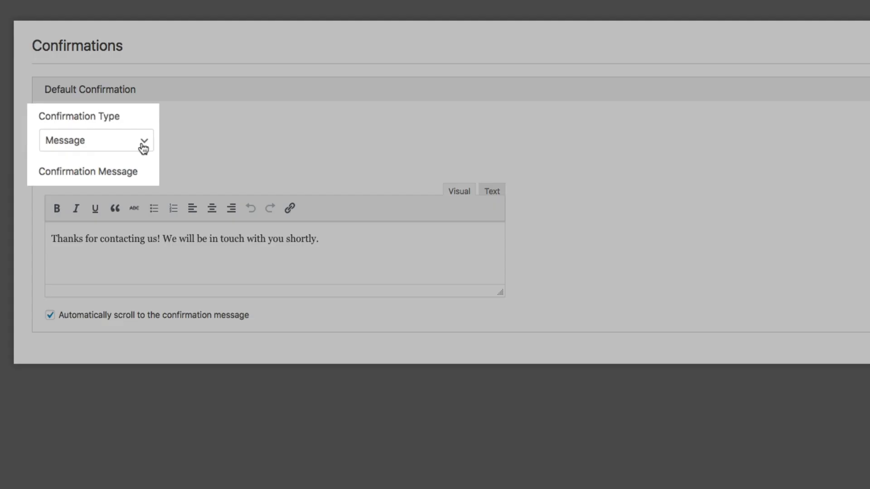
click(137, 144)
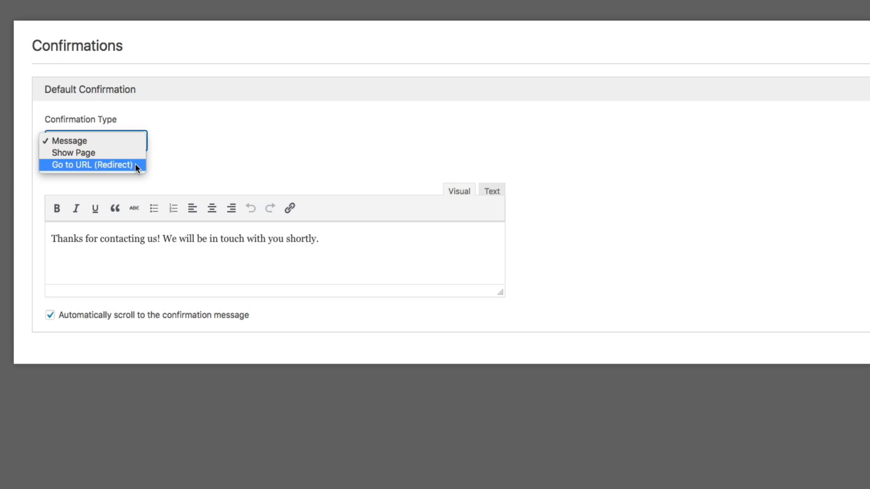
click(135, 164)
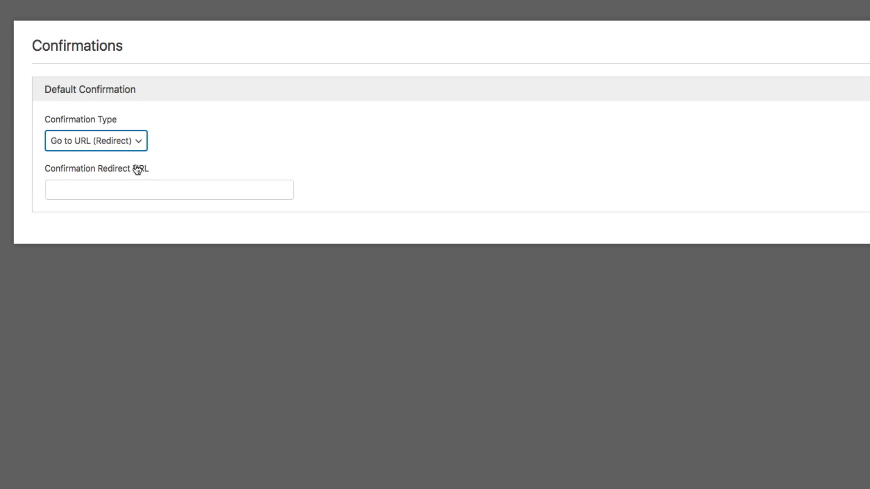
click(57, 189)
text(http://shapely.thestartuplifestyle.com/thank-you/)
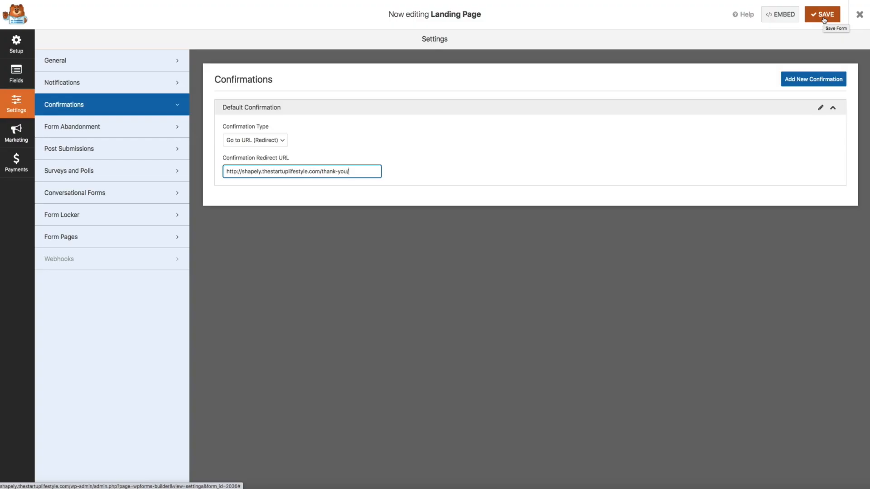
click(823, 19)
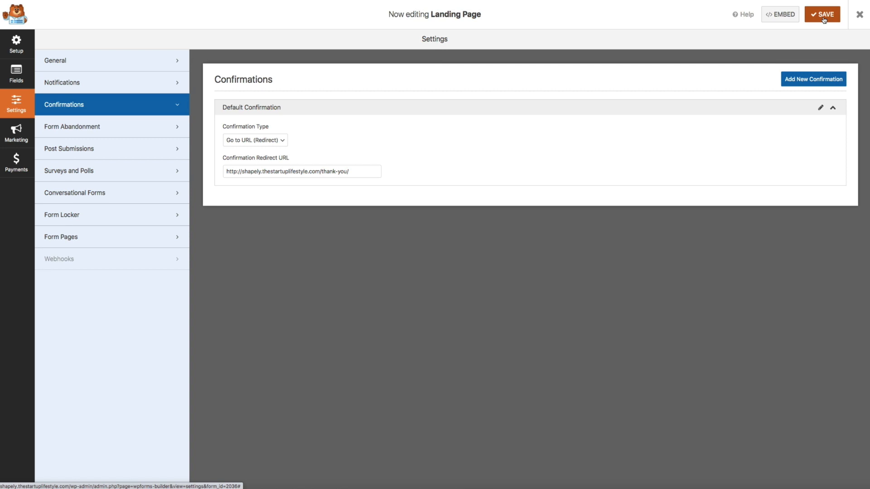
- Close the builder and open the Landing Page form's Form Page preview
click(858, 19)
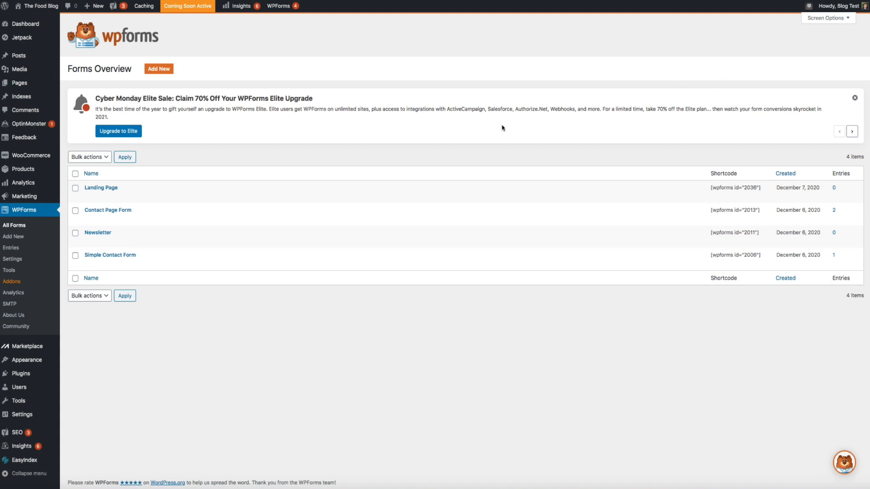
mouse_move(141, 198)
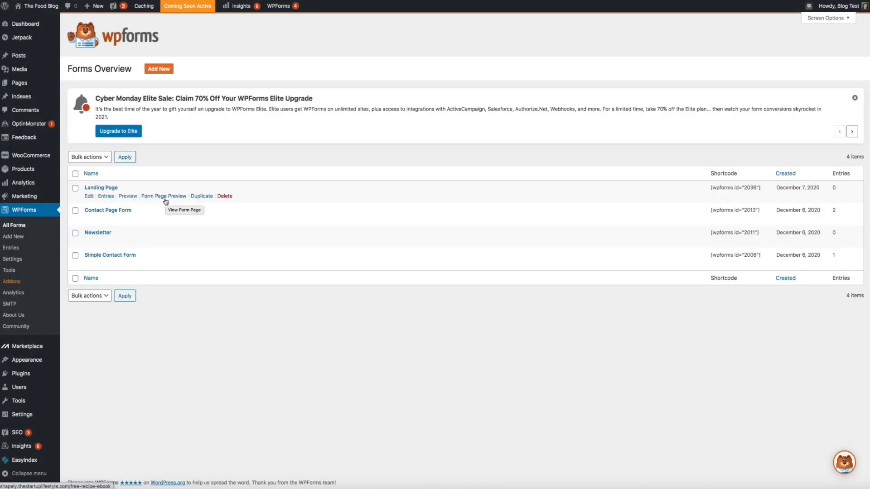
click(166, 201)
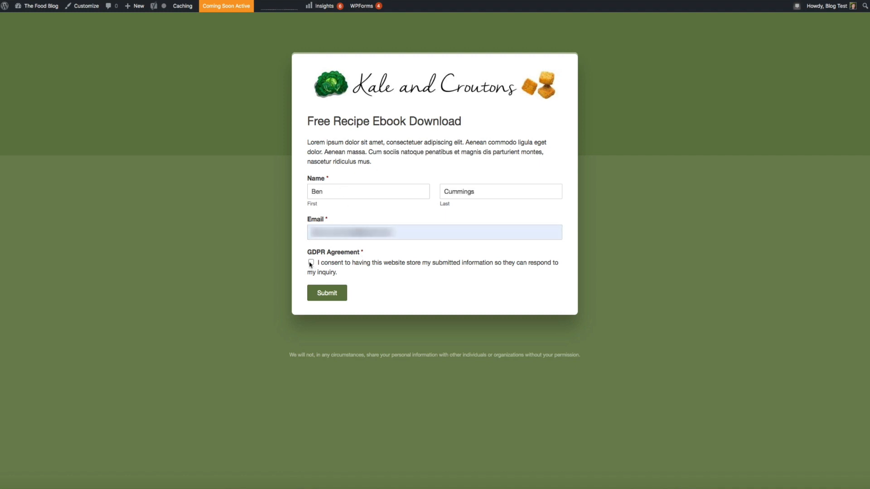
- Tick the GDPR consent box, submit the test entry and scroll the Thank You page
click(310, 262)
click(326, 294)
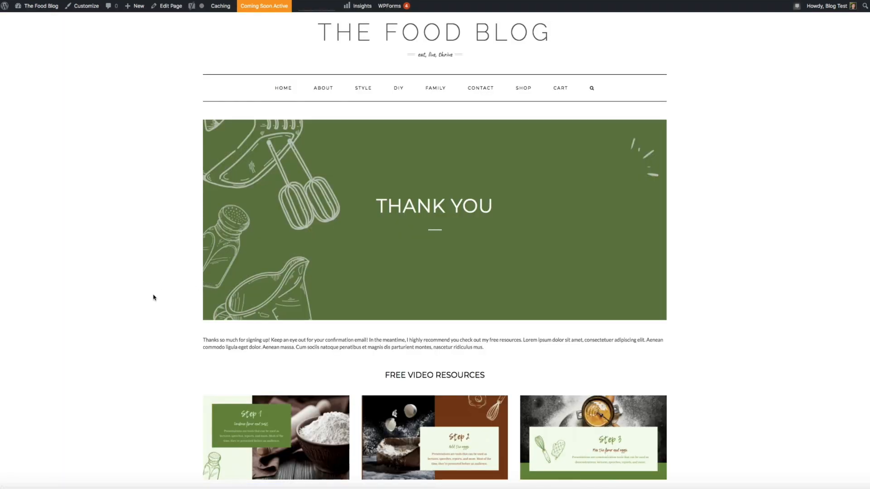
scroll(154, 298, down, 3)
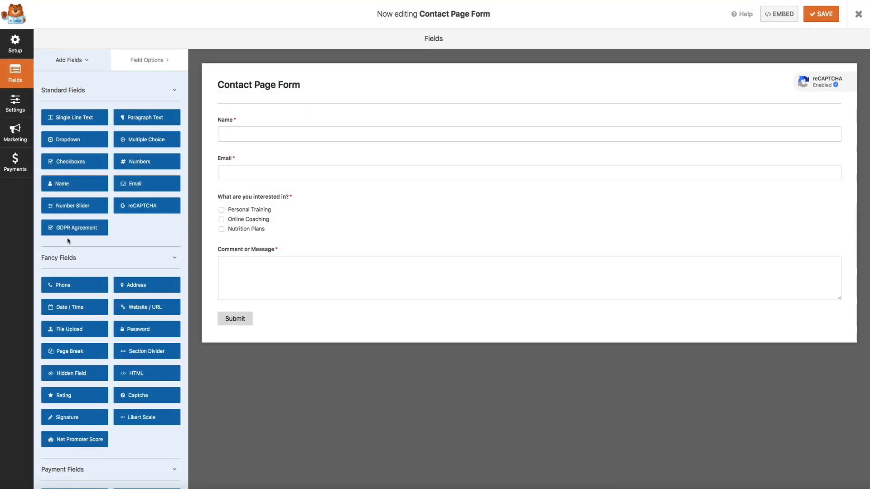
- Add GDPR Agreement below the message, Dropdown below the interest checkboxes, and Phone above the Dropdown
drag(67, 230, 254, 308)
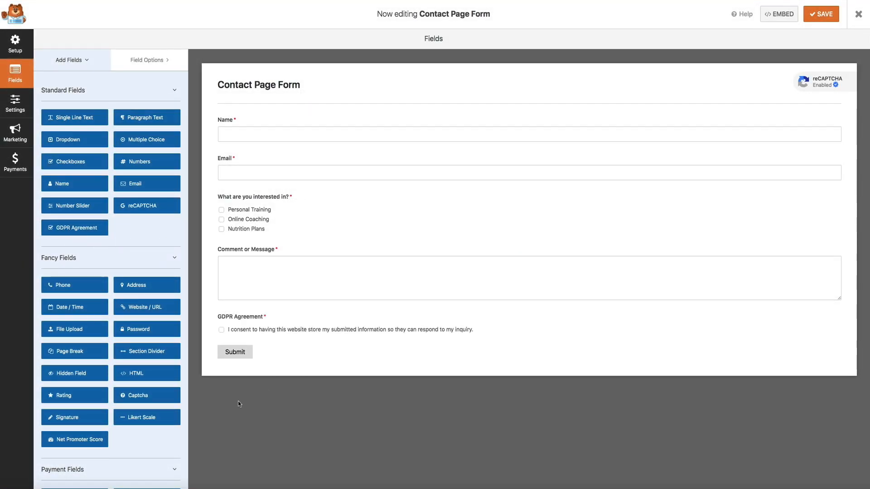
drag(68, 139, 238, 246)
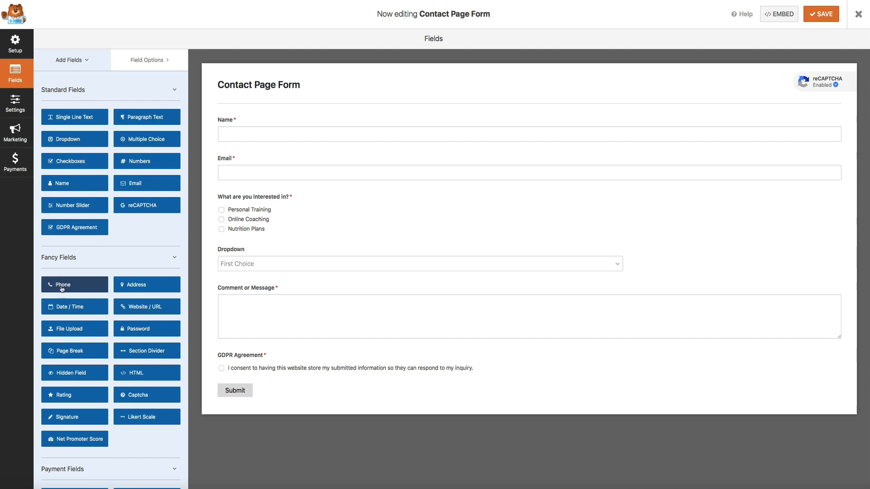
drag(61, 285, 247, 250)
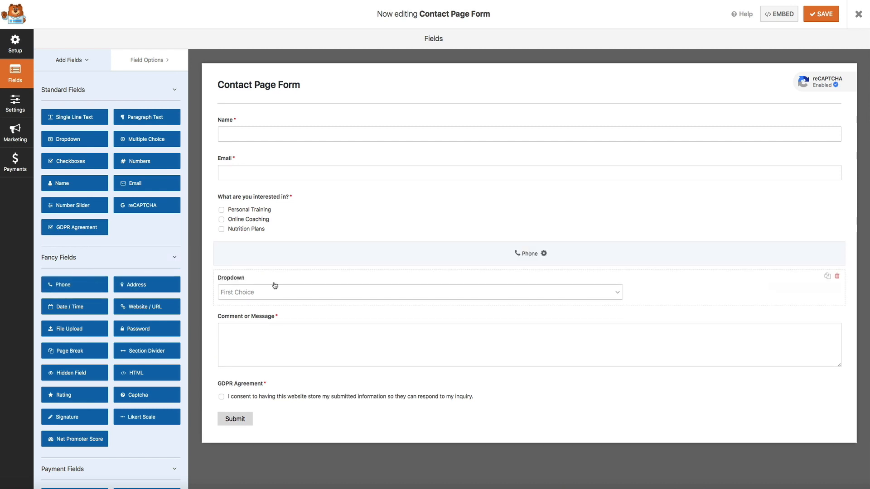